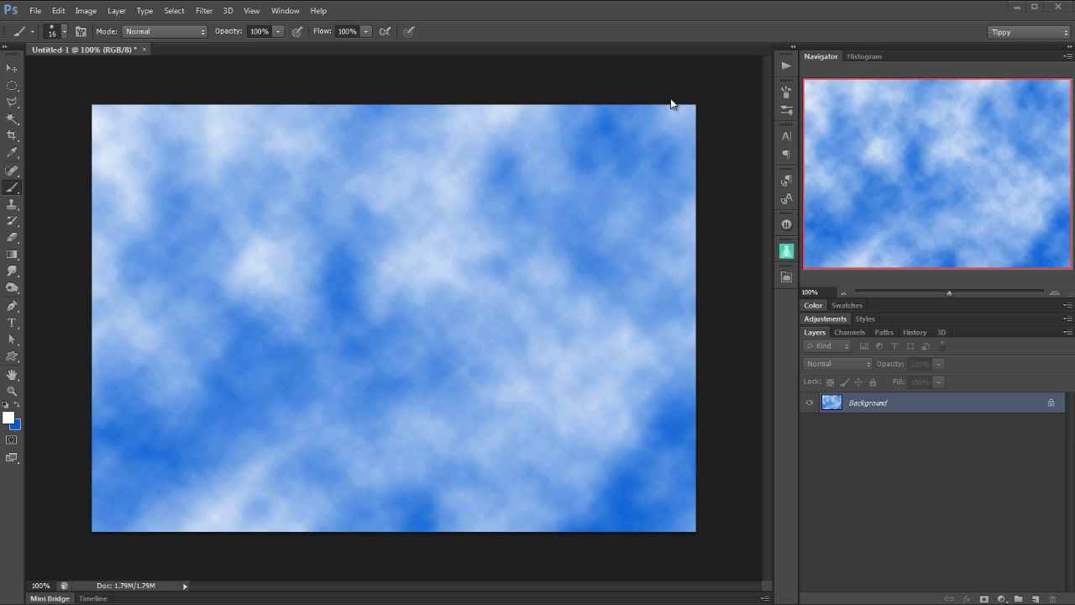
left_click(203, 10)
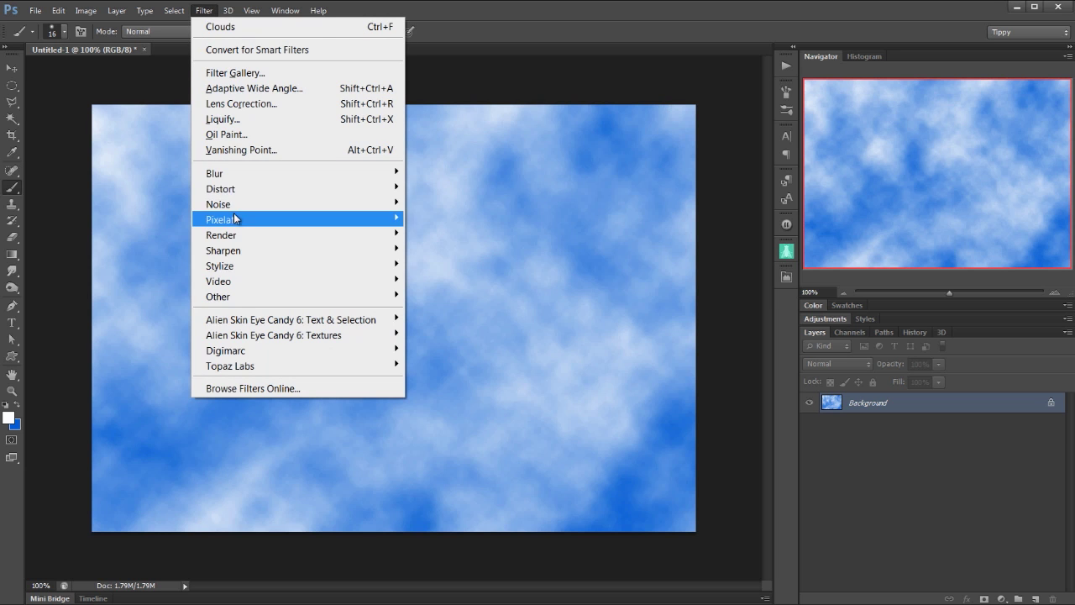
mouse_move(235, 235)
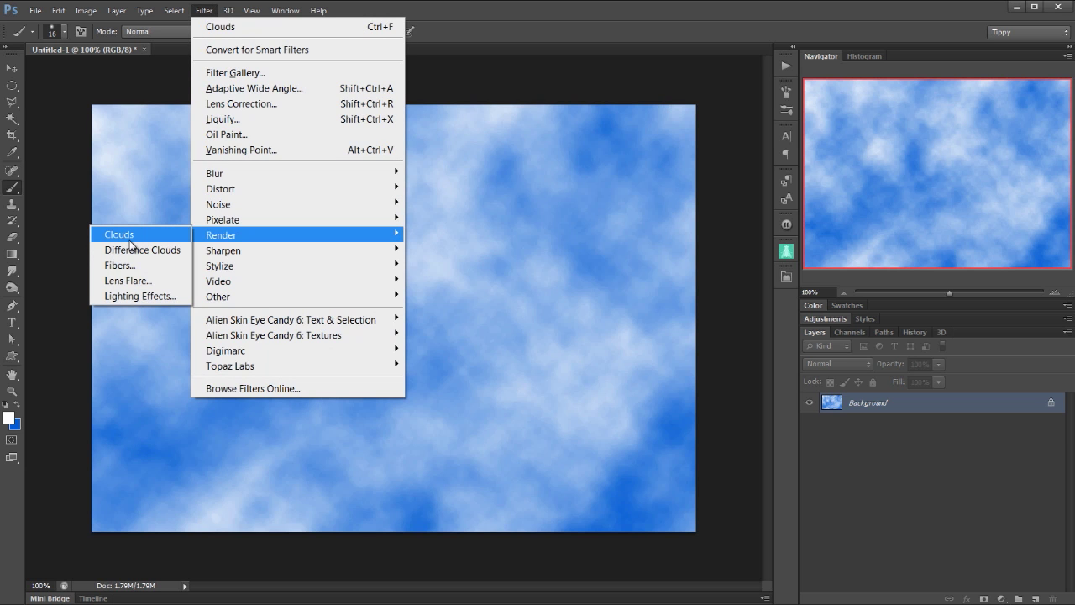
left_click(571, 5)
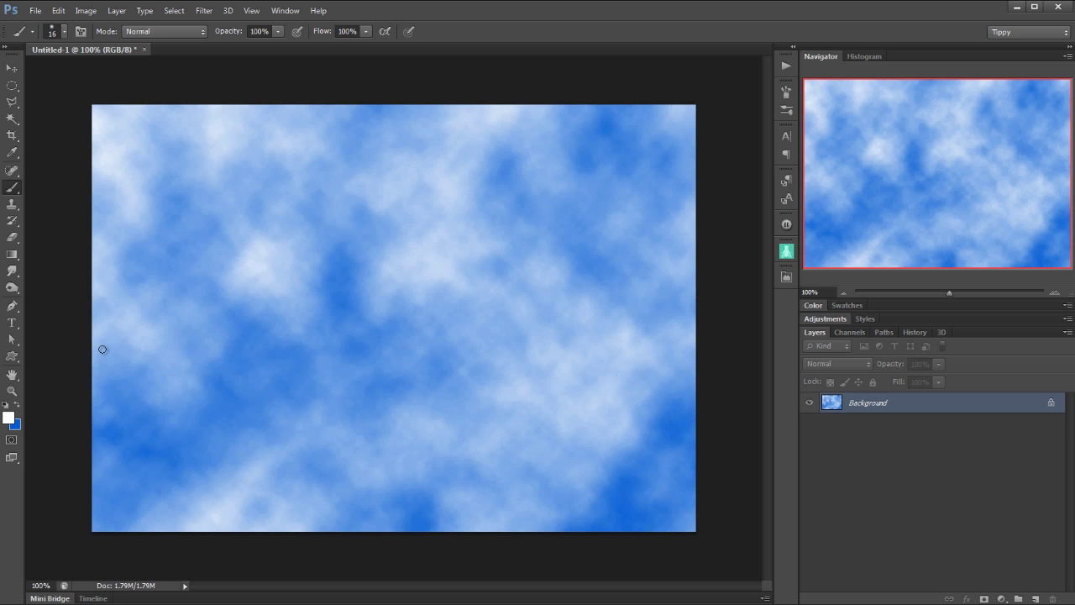
- With the Custom Shape tool in Path mode, draw a heart work path over the upper-left sky
left_click(13, 357)
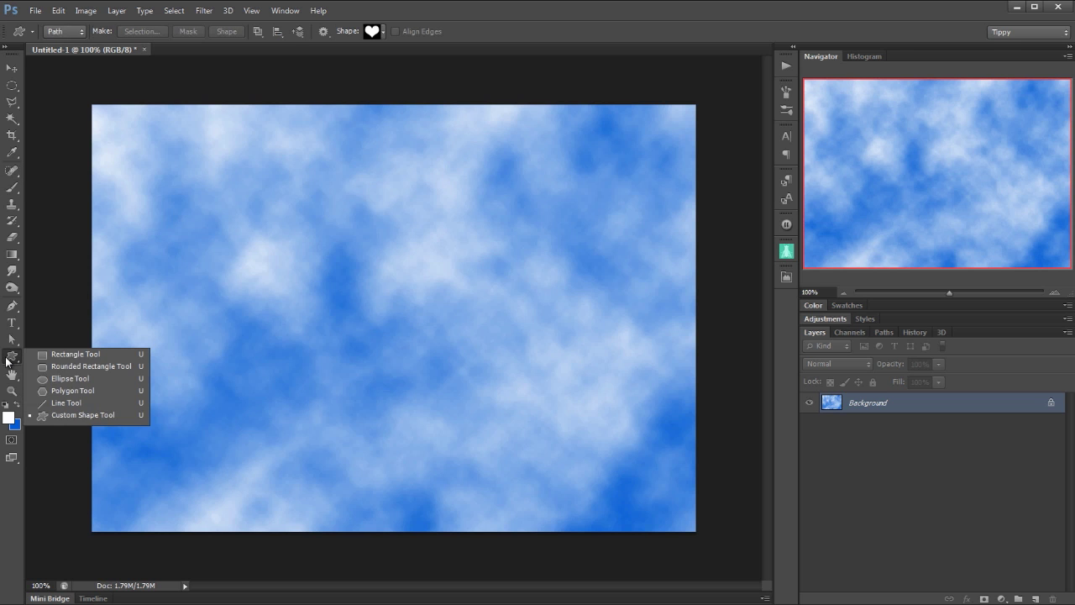
left_click(106, 416)
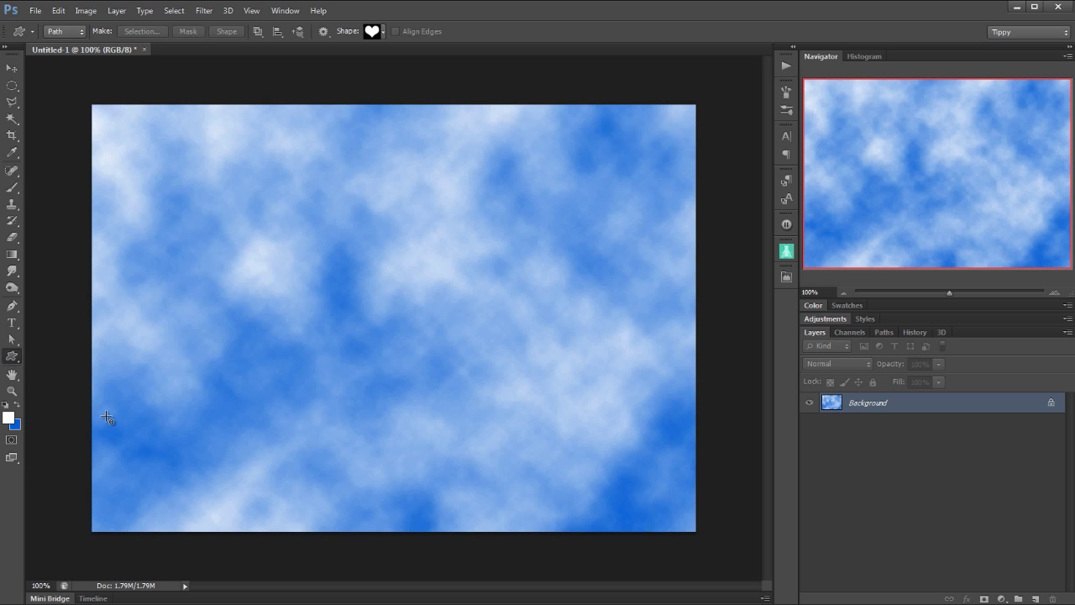
left_click(382, 34)
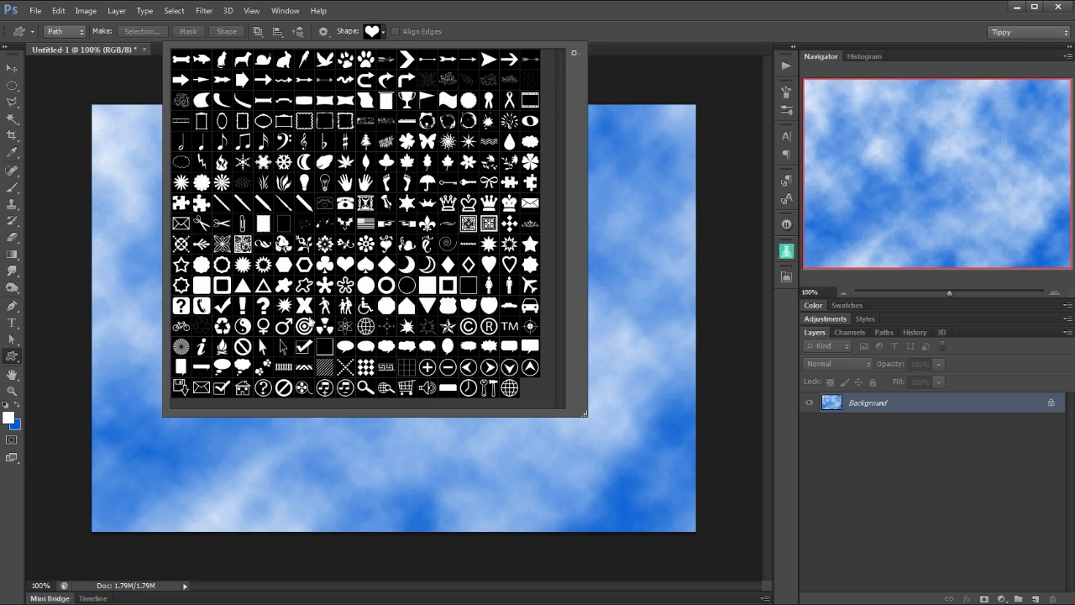
left_click(576, 53)
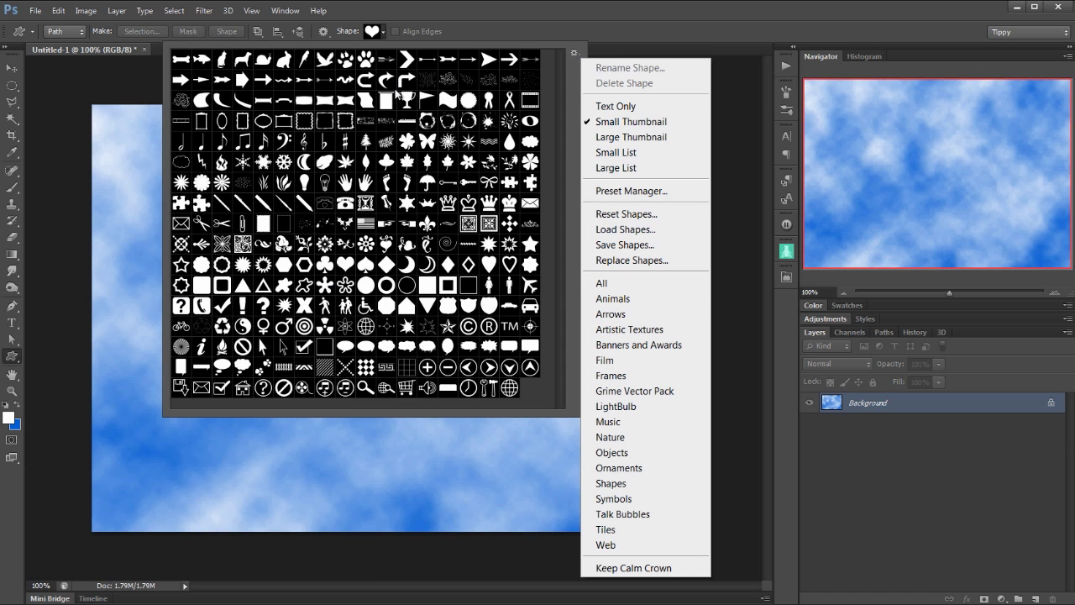
left_click(386, 36)
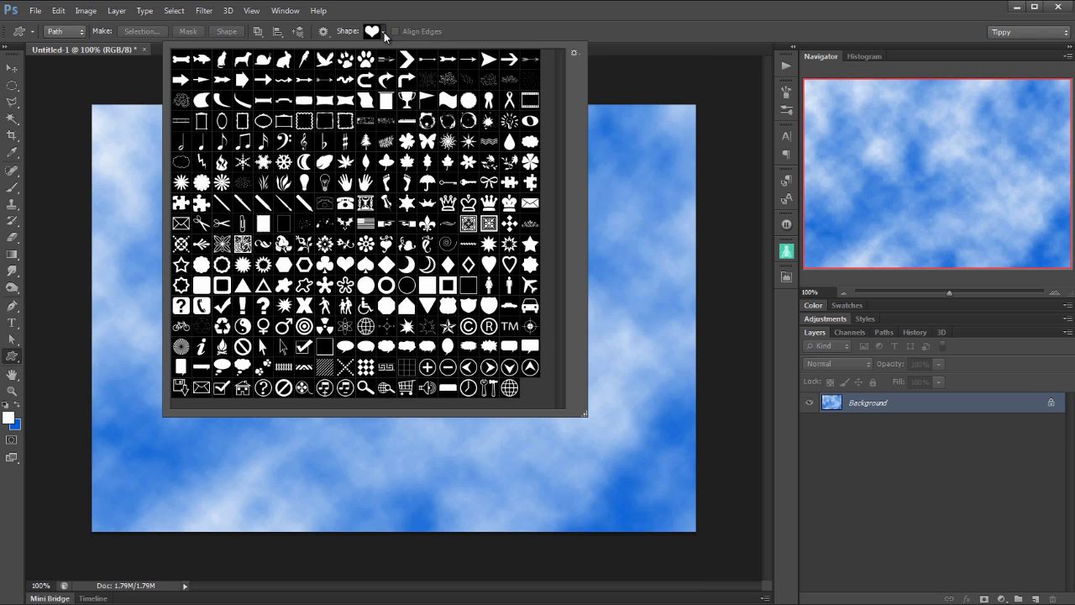
left_click(384, 33)
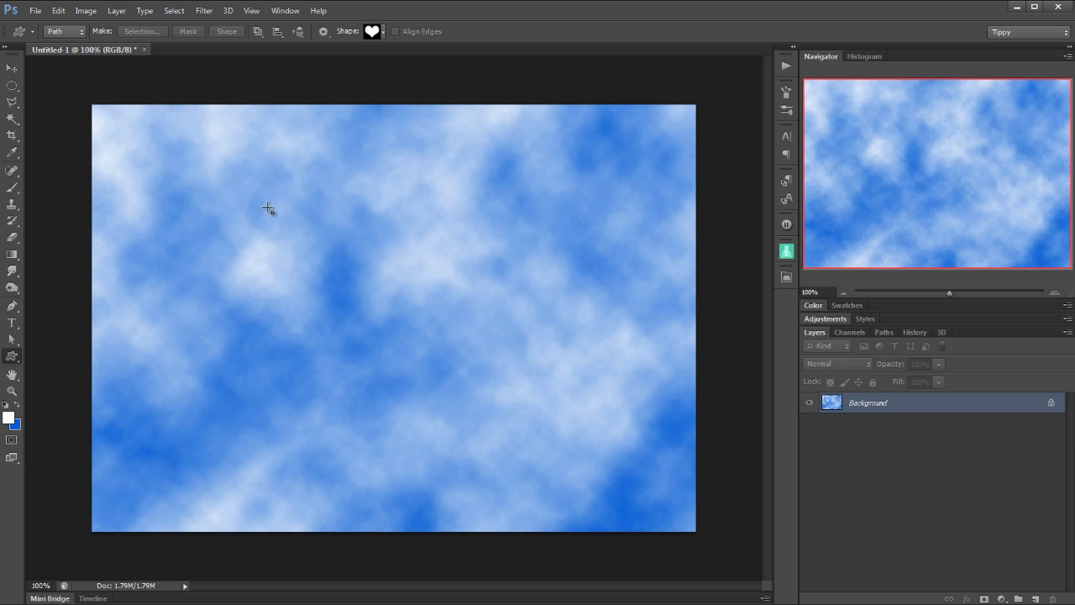
left_click_drag(271, 202, 497, 427)
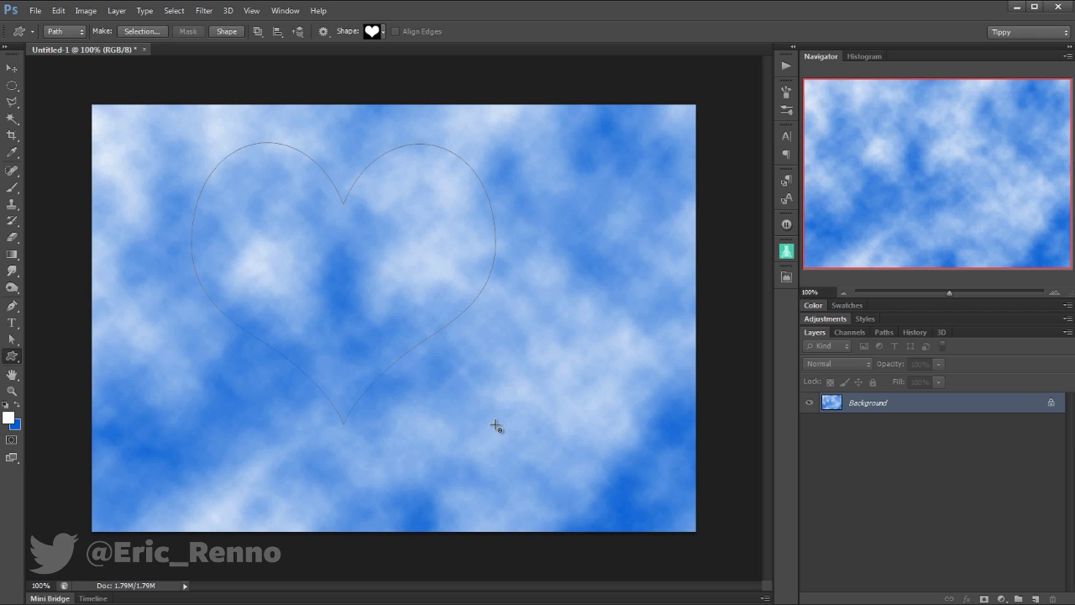
- Turn on Shape Dynamics for the brush: Size Jitter 85%, Minimum Diameter 29%, Control Off
left_click(12, 187)
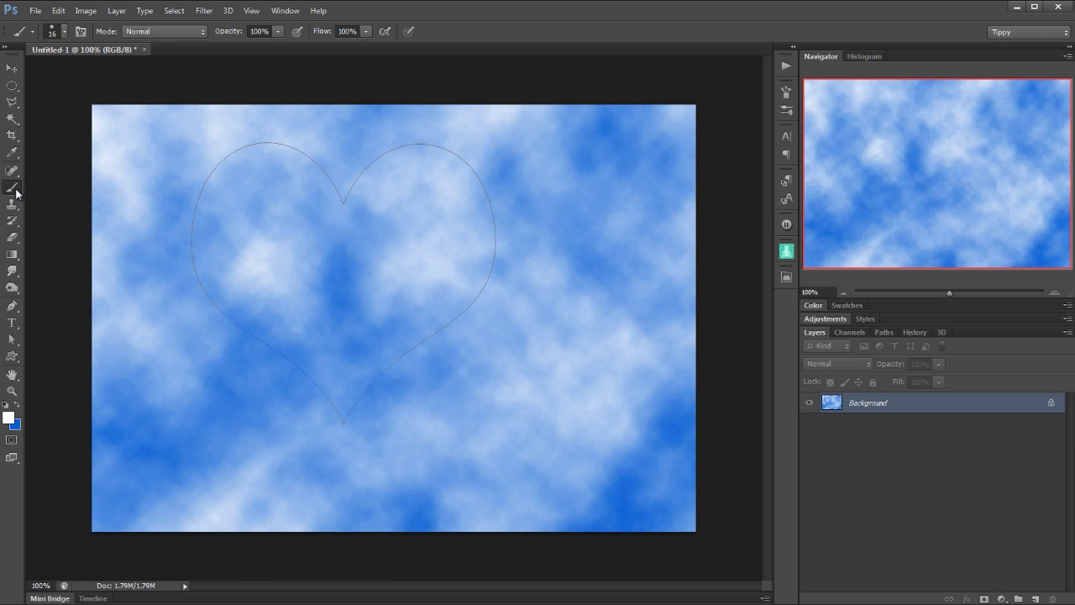
left_click(786, 91)
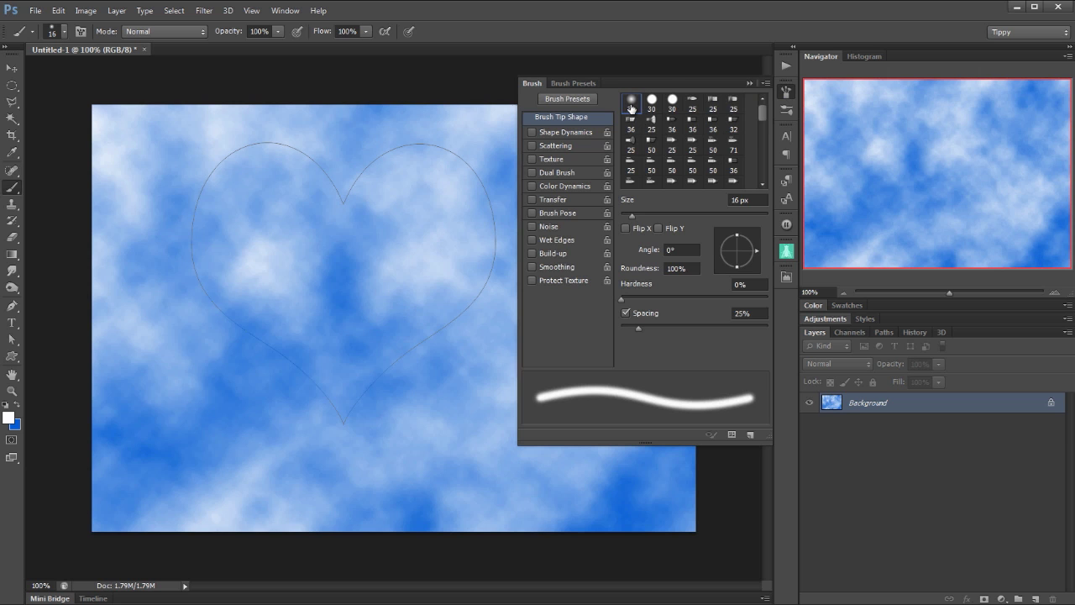
left_click(555, 137)
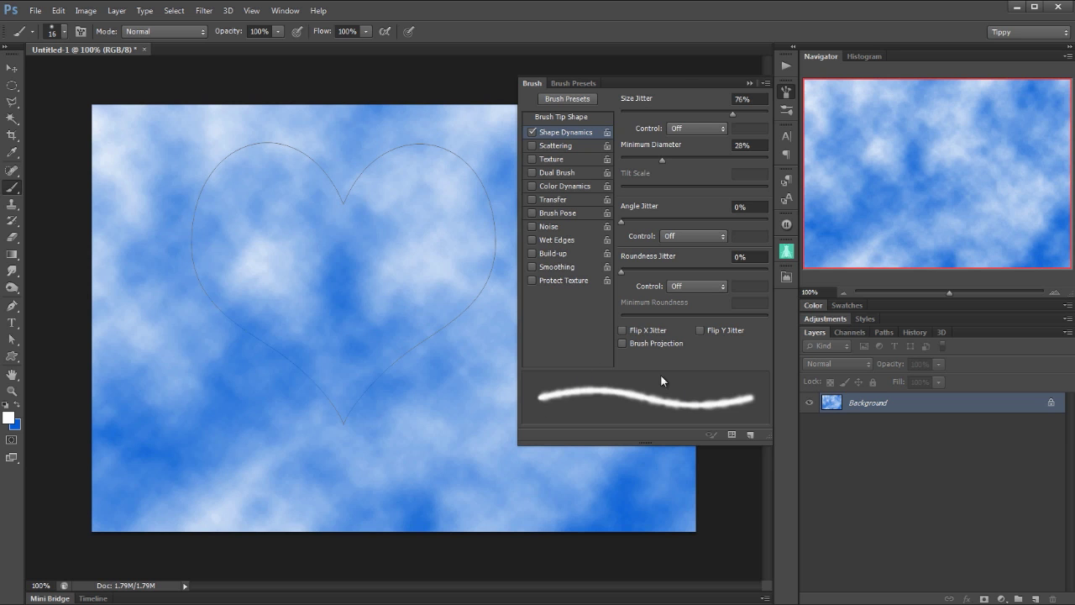
mouse_move(734, 114)
left_mouse_down()
mouse_move(673, 112)
mouse_move(749, 120)
mouse_move(661, 123)
mouse_move(766, 121)
mouse_move(711, 124)
mouse_move(746, 122)
left_mouse_up()
left_click_drag(660, 159, 664, 162)
left_click(681, 131)
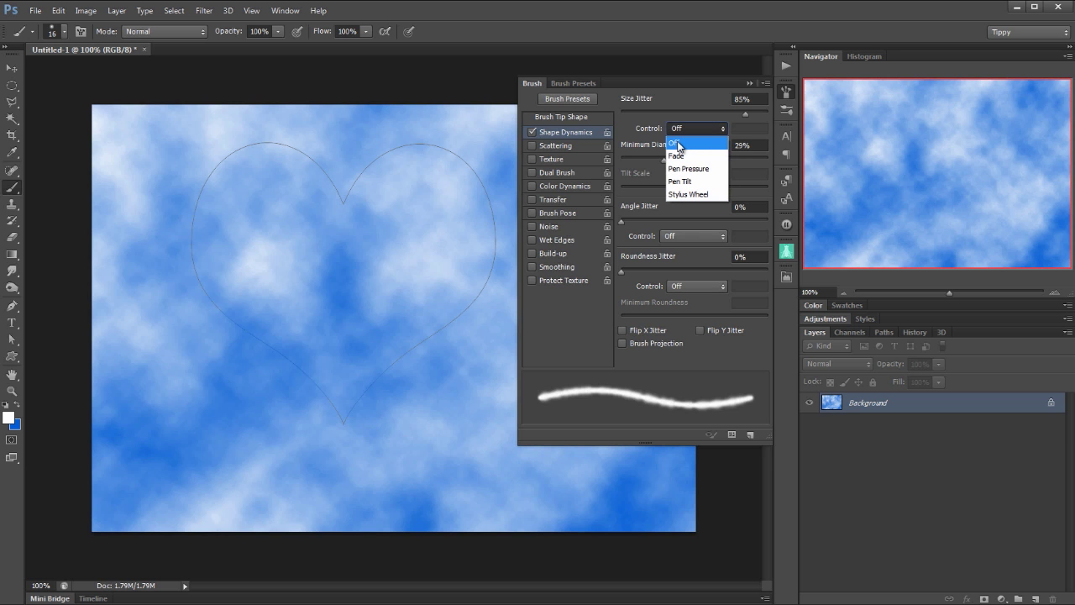
left_click(677, 145)
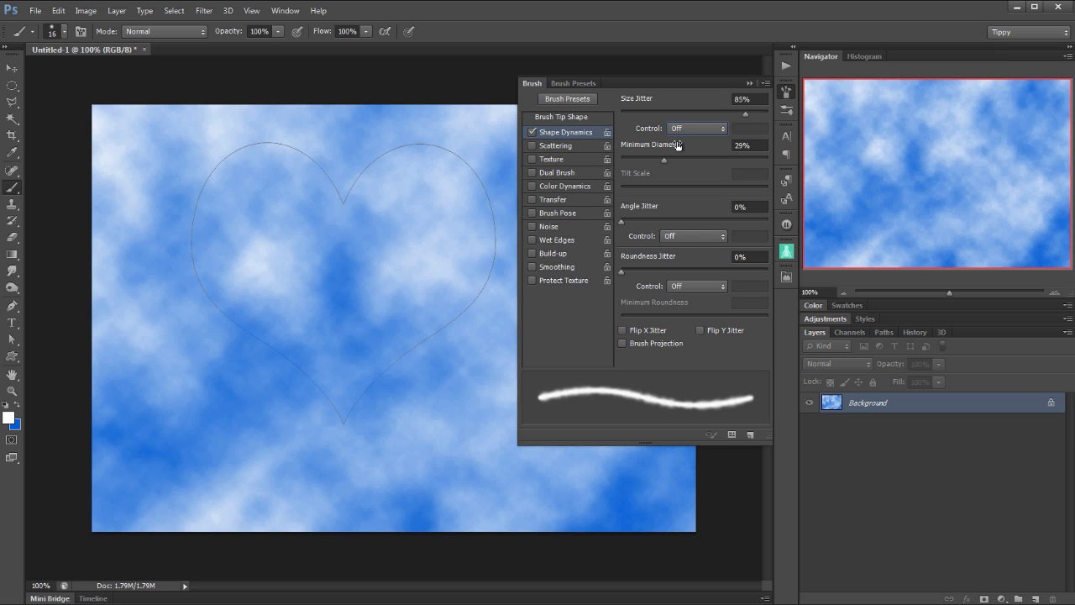
- Enable Scattering on the brush with raised Scatter, Count and Count Jitter
left_click(551, 146)
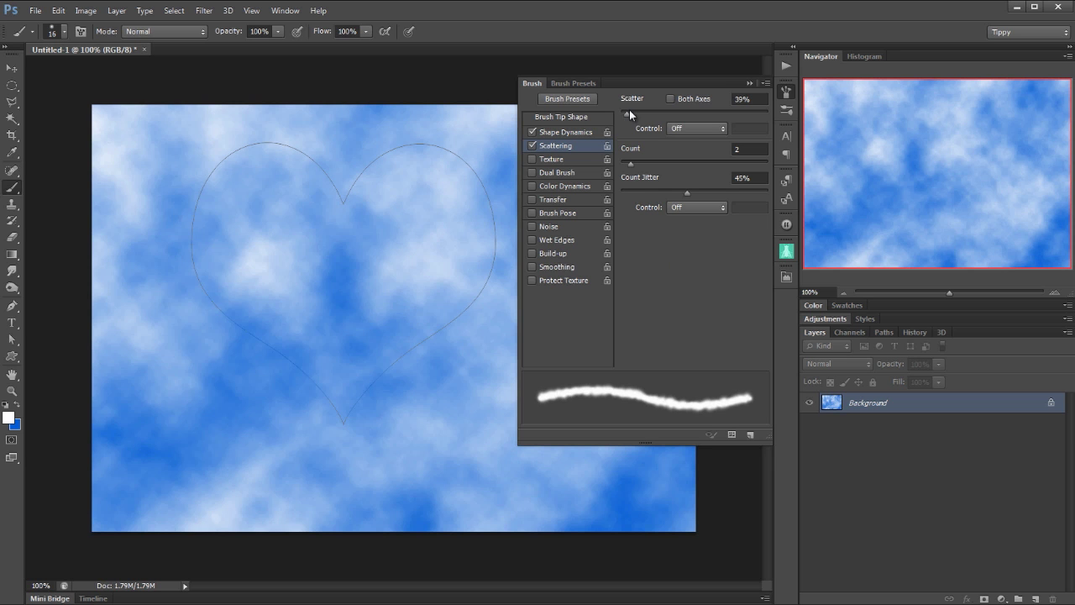
mouse_move(629, 109)
left_mouse_down()
mouse_move(762, 118)
mouse_move(634, 114)
left_mouse_up()
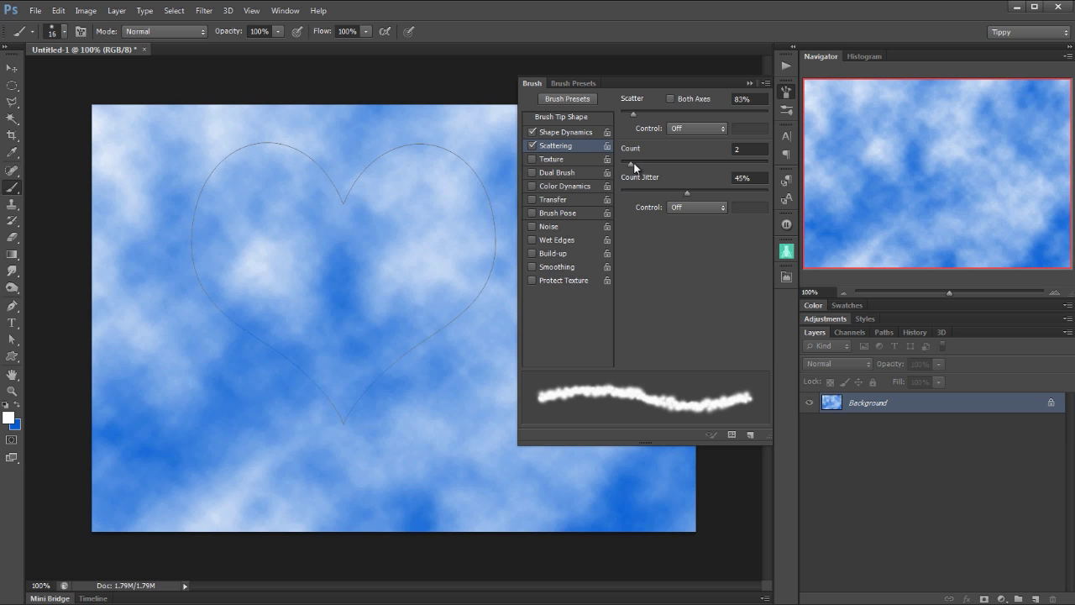
mouse_move(636, 163)
left_mouse_down()
mouse_move(731, 168)
mouse_move(620, 164)
mouse_move(636, 167)
left_mouse_up()
mouse_move(688, 194)
left_mouse_down()
mouse_move(764, 197)
mouse_move(652, 208)
mouse_move(687, 209)
mouse_move(676, 208)
left_mouse_up()
- Set the brush tip size to 31 px and widen the spacing to 25%
left_click(559, 118)
left_click_drag(631, 215, 637, 215)
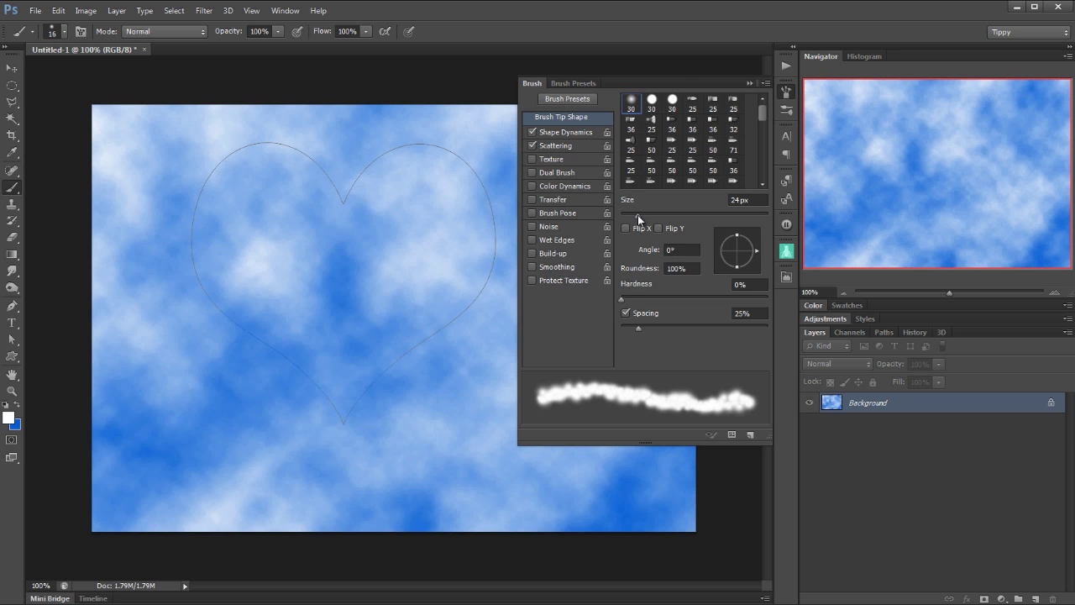
left_click_drag(637, 215, 642, 216)
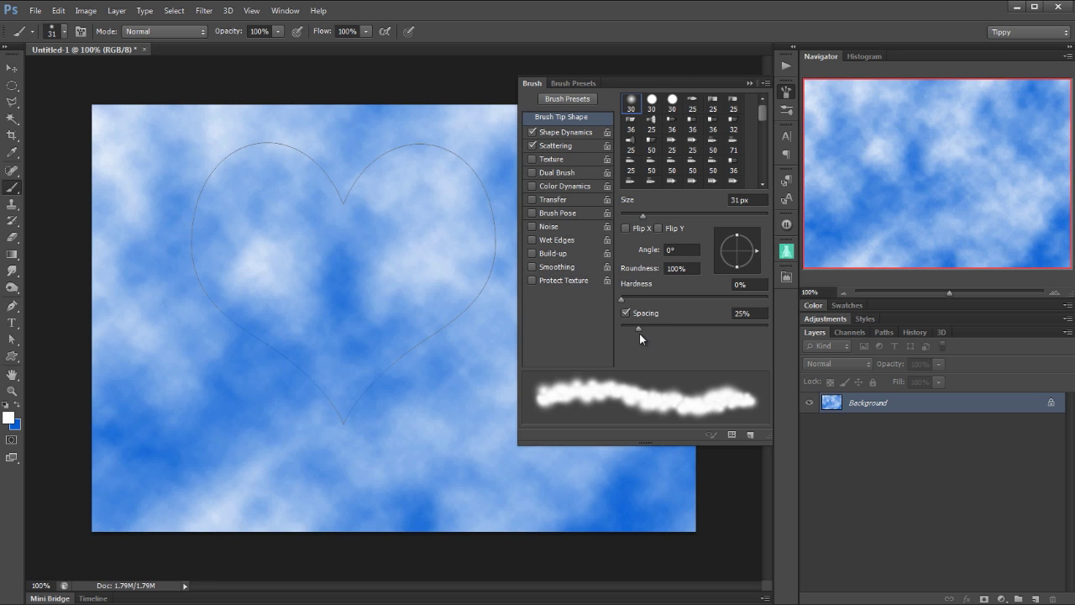
mouse_move(640, 330)
left_mouse_down()
mouse_move(710, 333)
mouse_move(640, 336)
left_mouse_up()
- Add a new empty layer named 'Heart'
left_click(748, 81)
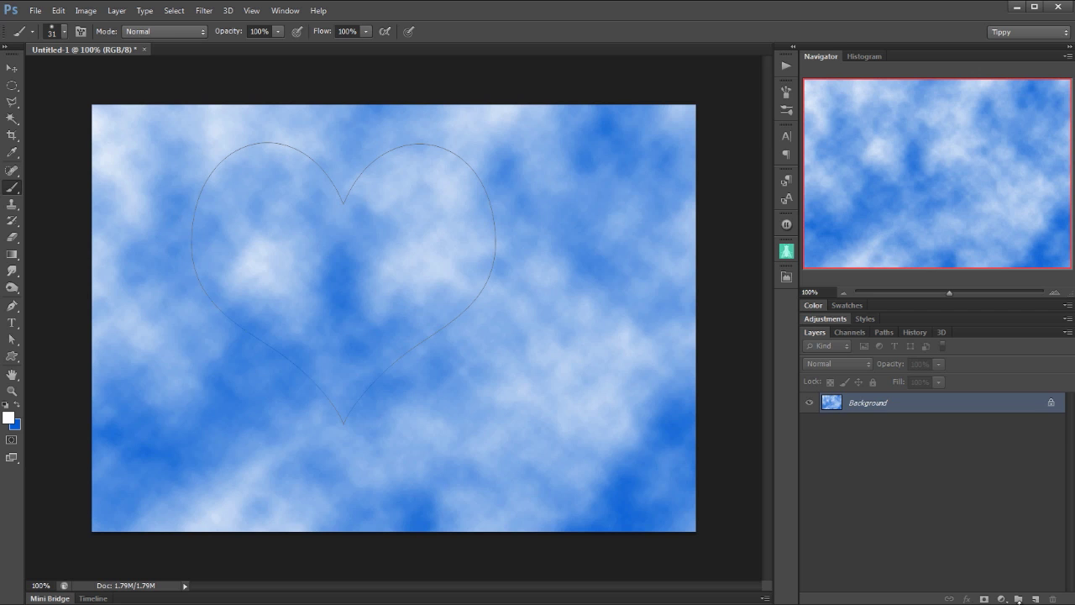
left_click(1018, 599)
double_click(860, 402)
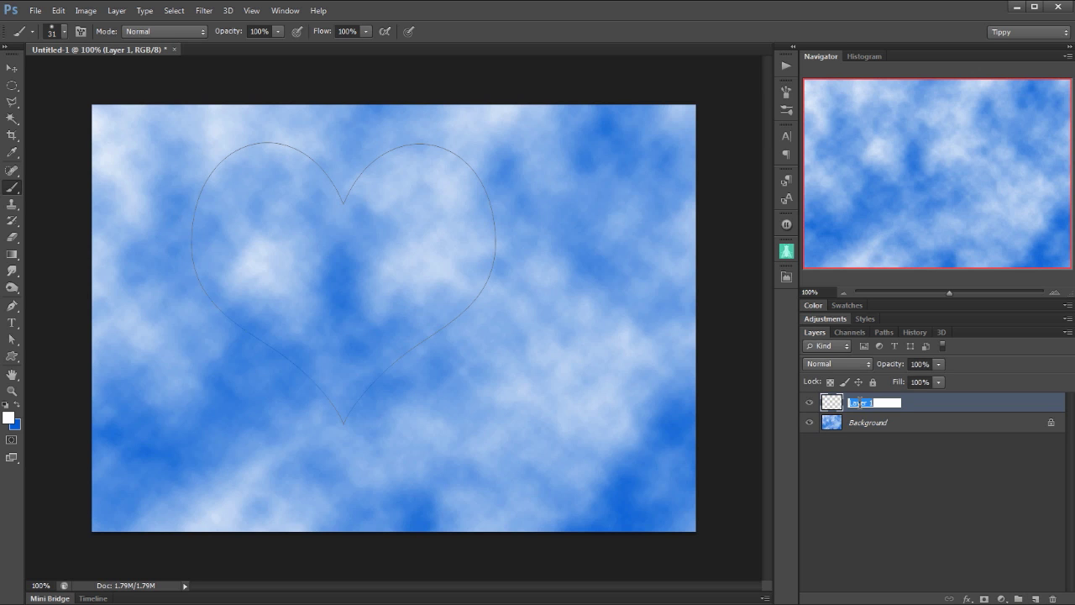
type("Heart")
key("Return")
- Stroke the heart Work Path with the Brush tool to paint a white cloud outline
left_click(883, 333)
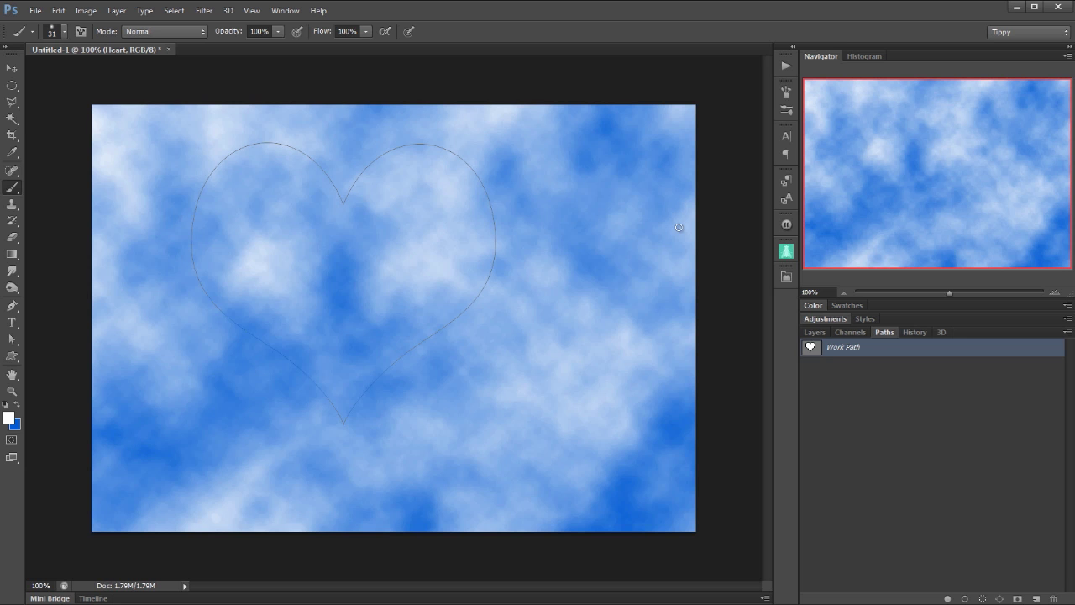
left_click(291, 13)
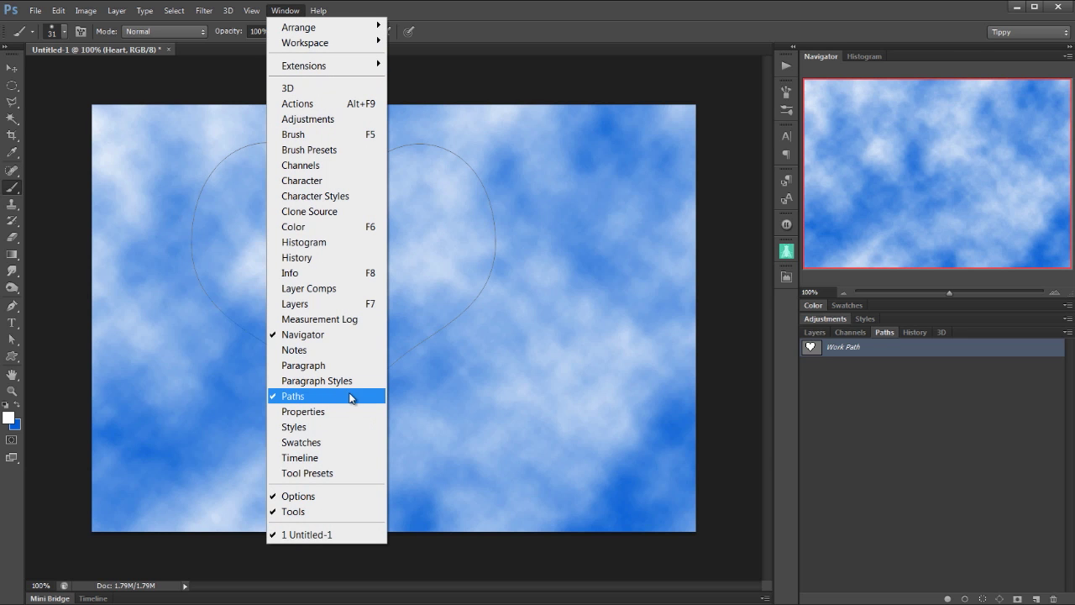
left_click(981, 396)
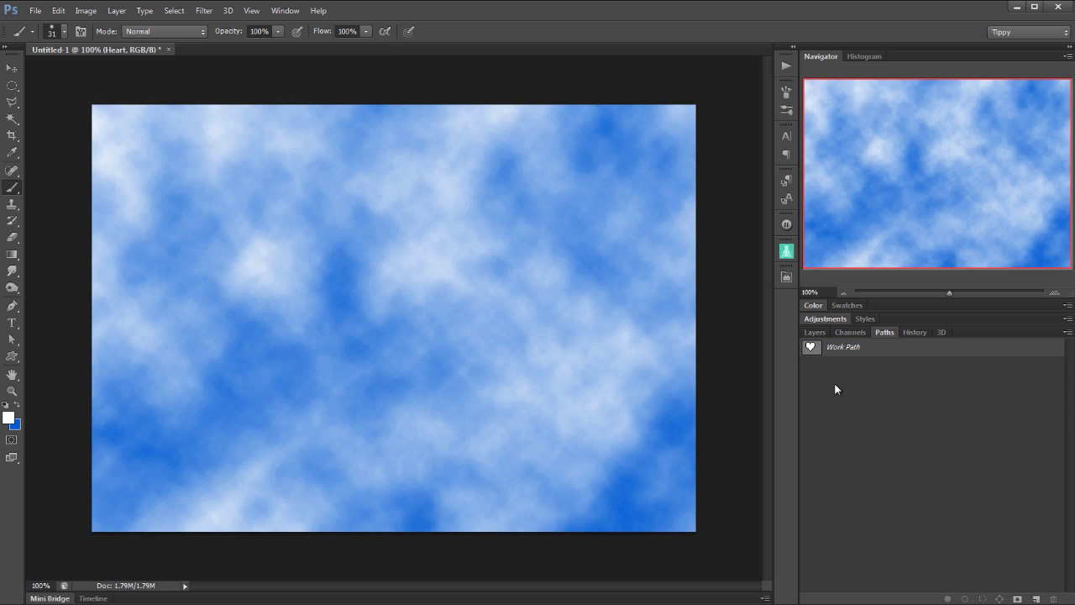
right_click(832, 346)
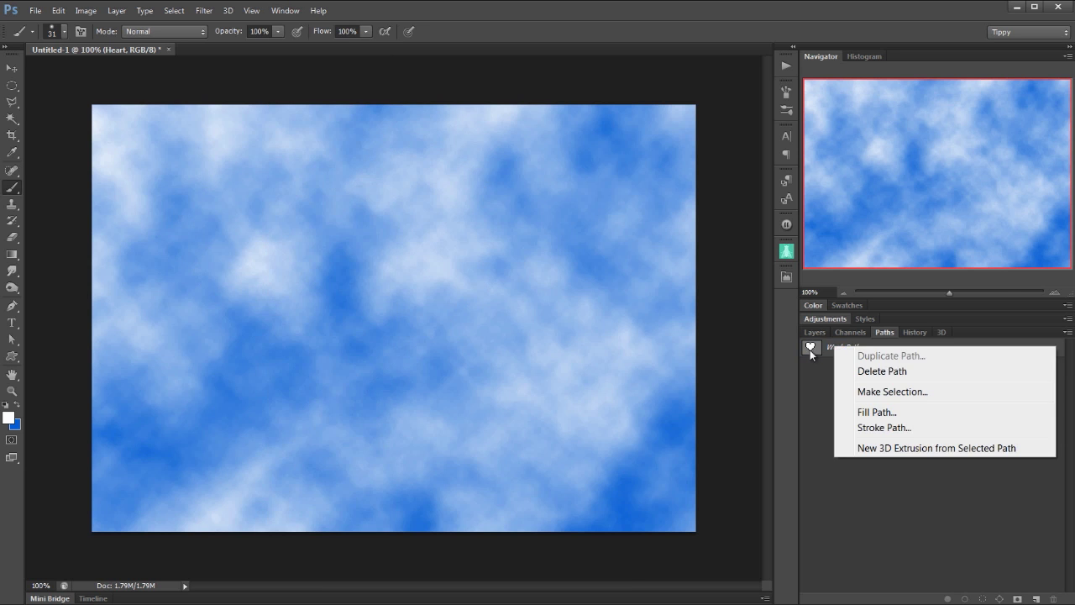
left_click(808, 350)
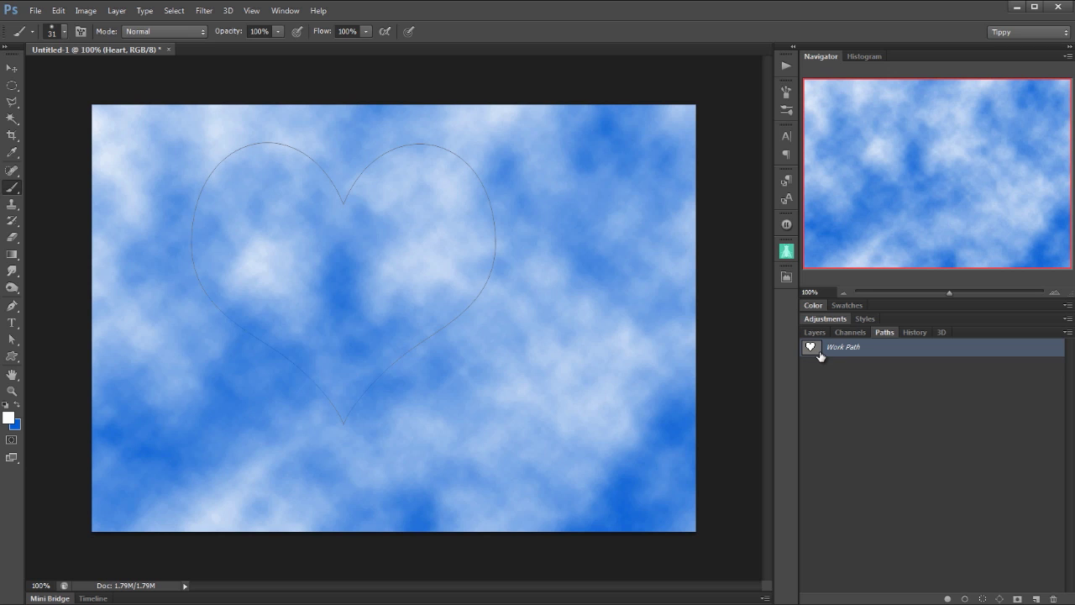
right_click(820, 353)
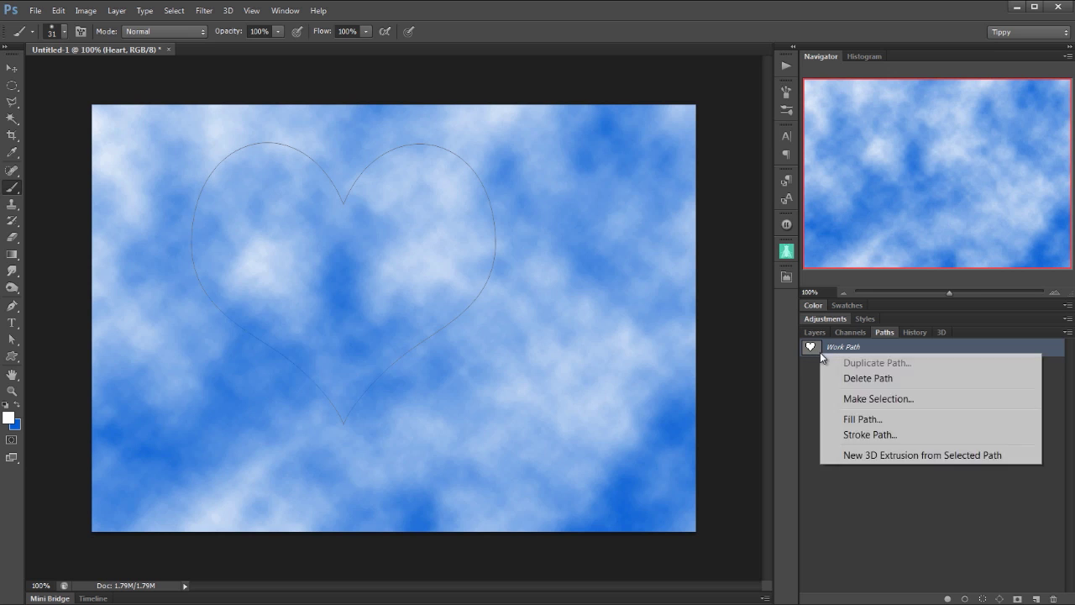
left_click(869, 434)
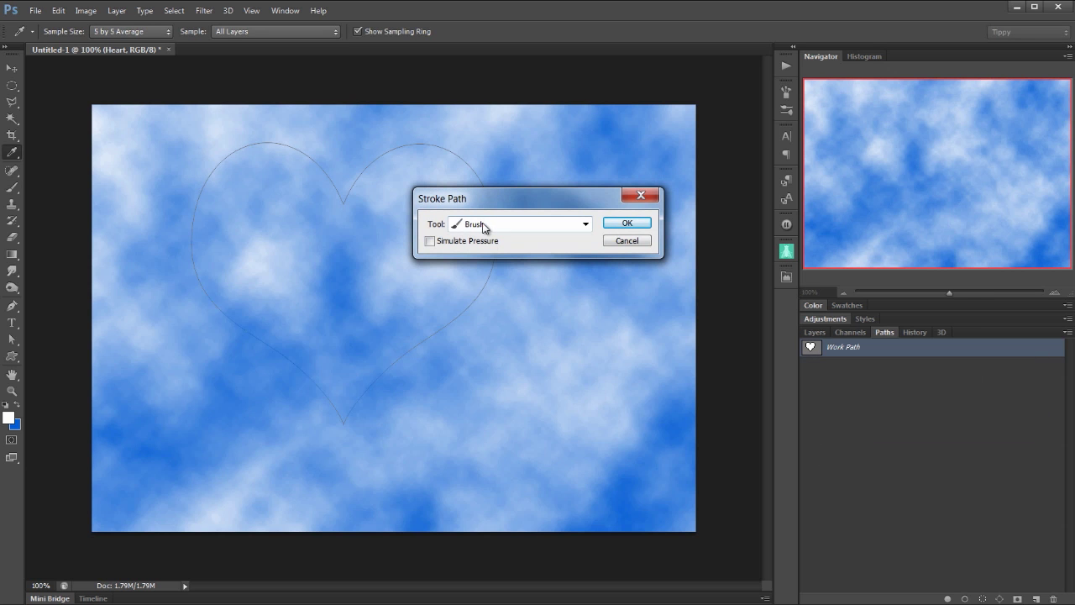
left_click(585, 224)
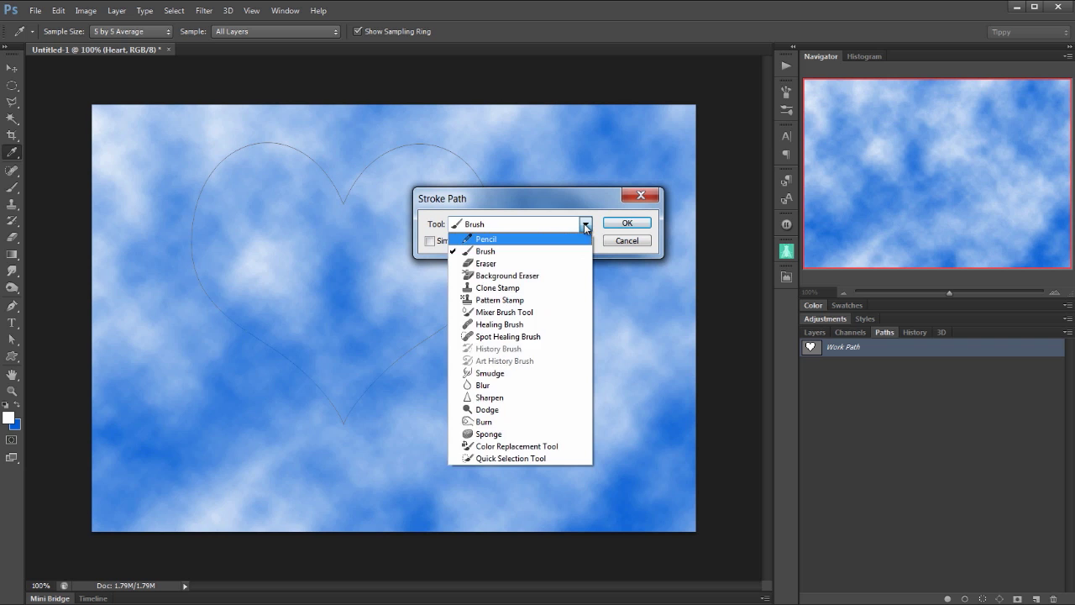
left_click(586, 225)
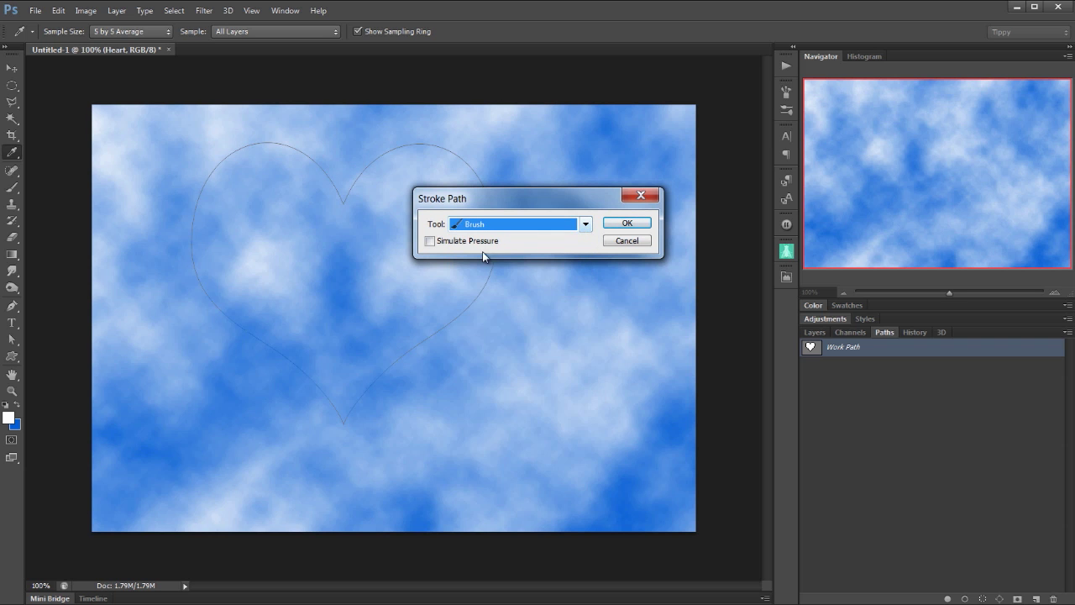
left_click(628, 224)
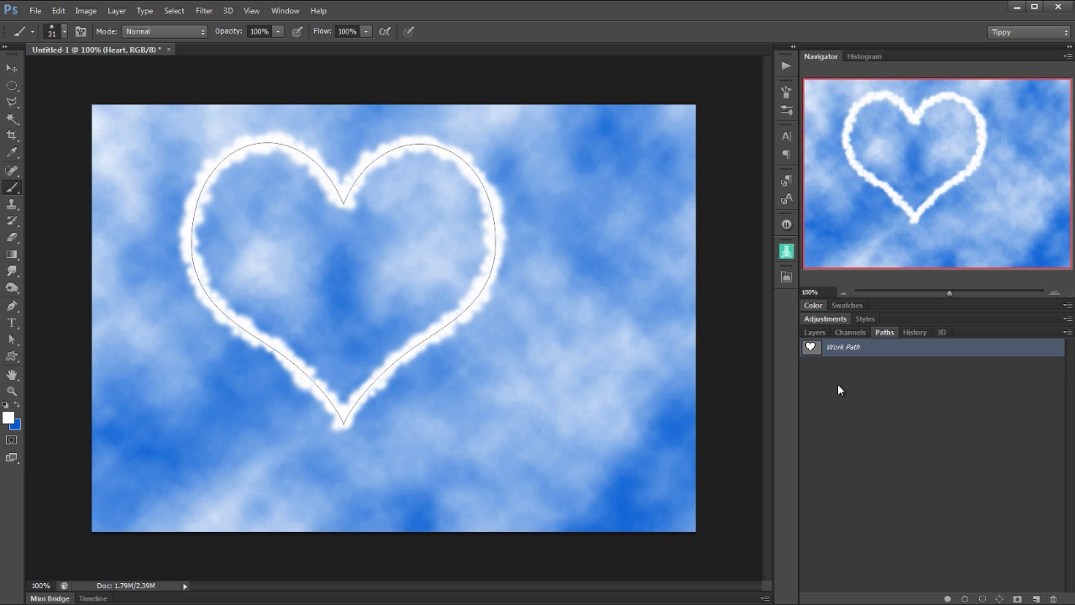
- Deselect the Work Path to hide the heart outline and return to the Layers panel
left_click(904, 438)
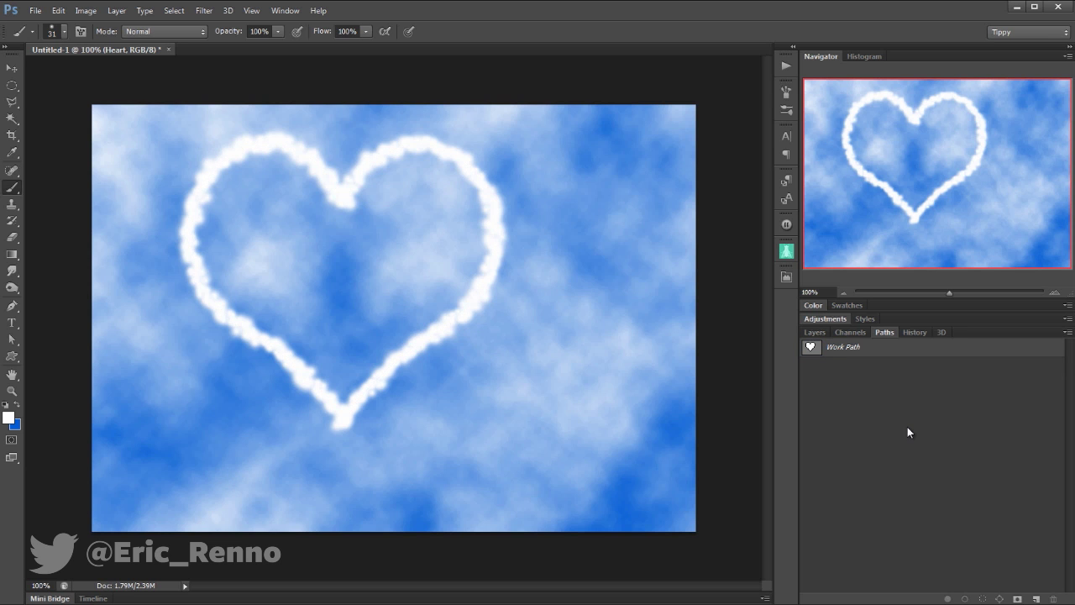
left_click(811, 333)
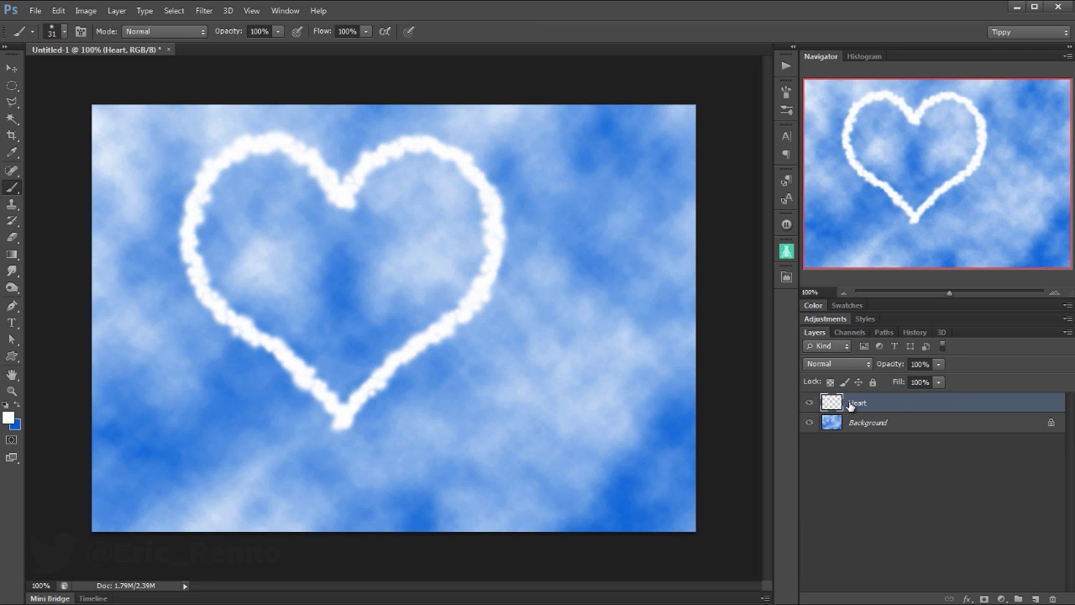
- Give the Heart layer a Bevel & Emboss with 12 px soften, 184% depth and lighter shadow
double_click(945, 409)
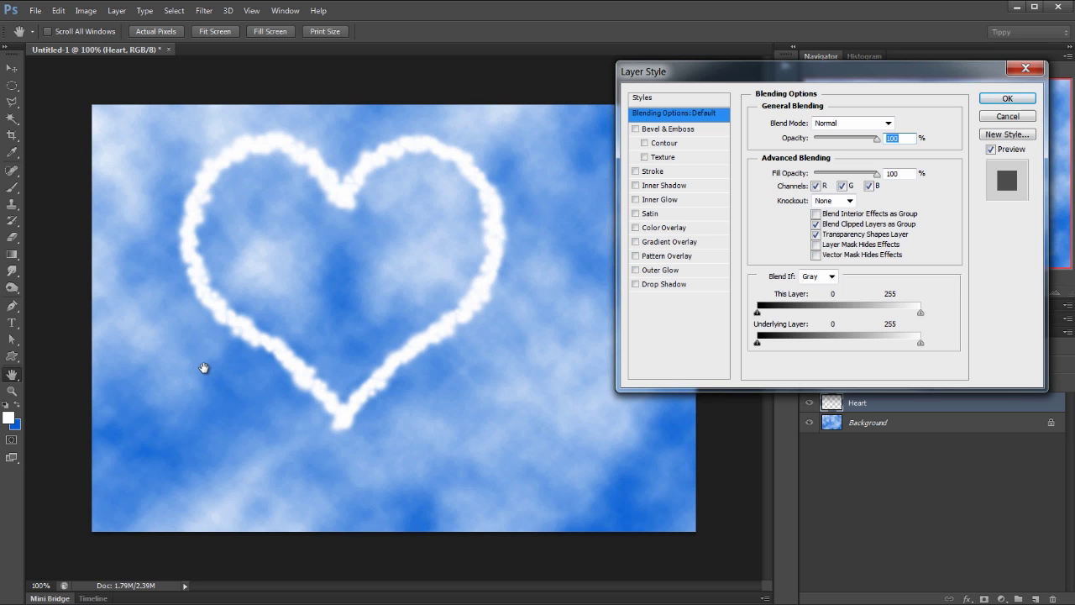
left_click(645, 131)
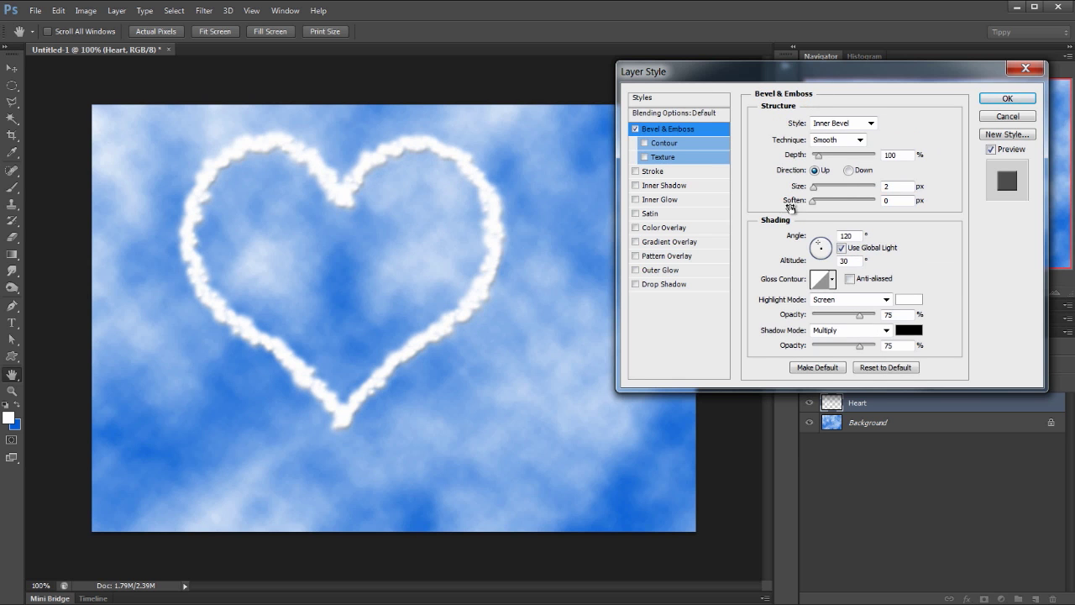
left_click_drag(813, 204, 851, 201)
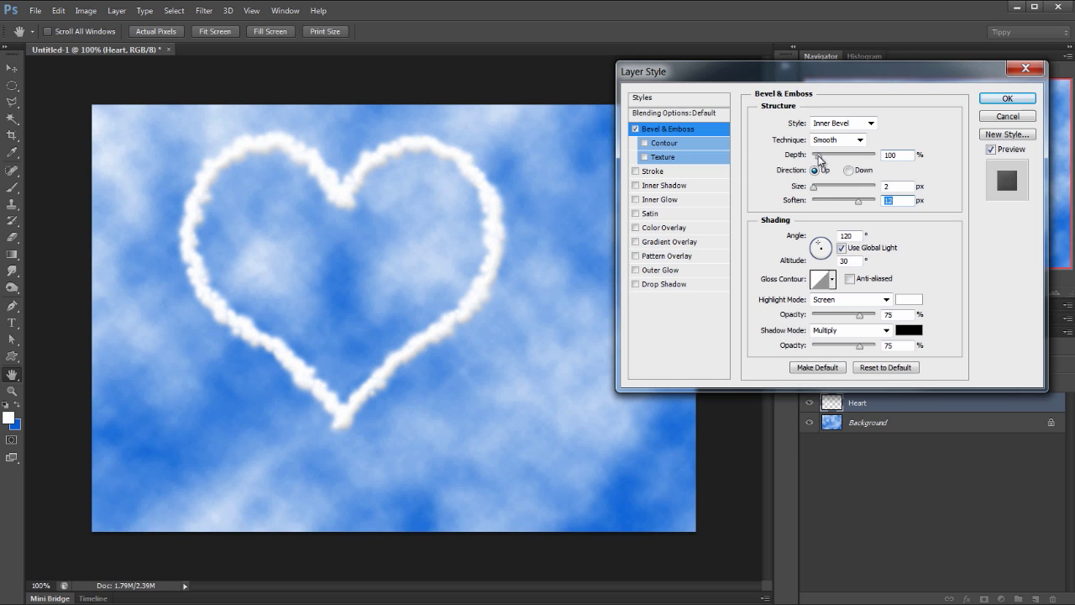
left_click_drag(821, 159, 825, 161)
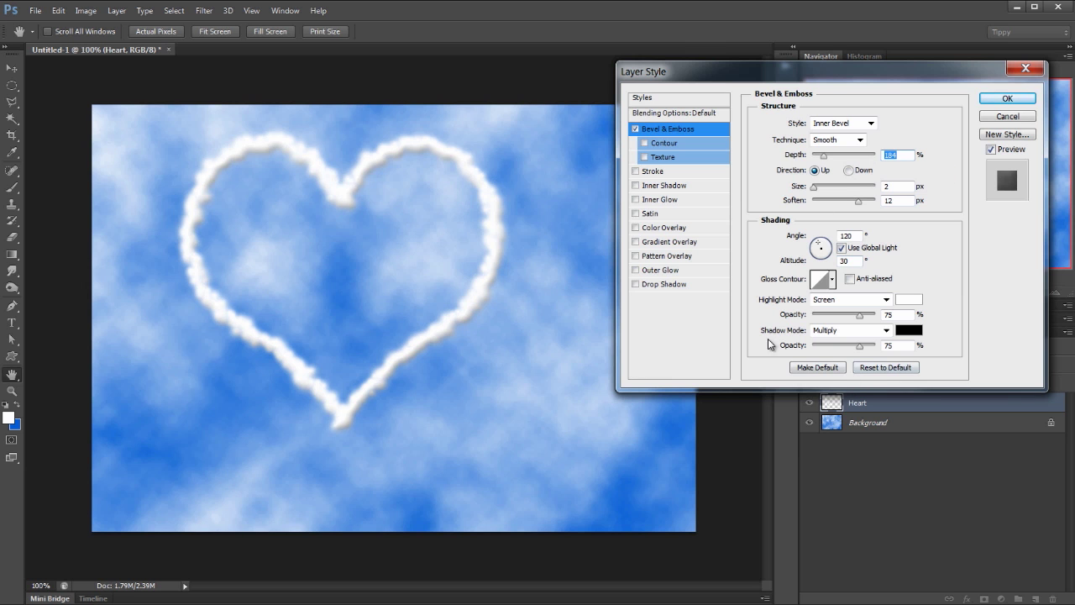
left_click_drag(859, 346, 850, 346)
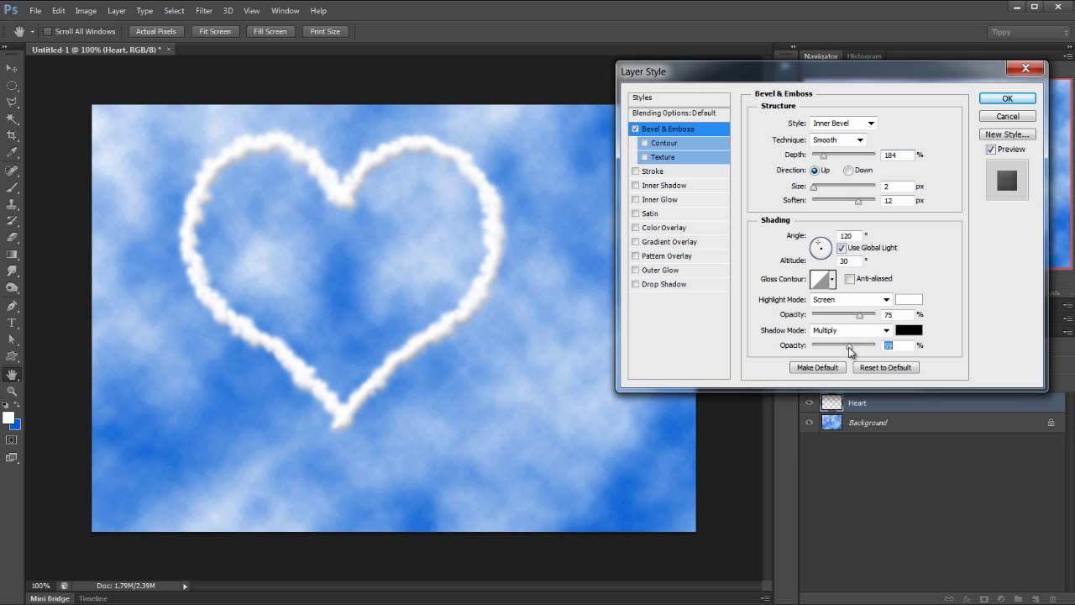
- Add a faint Inner Shadow and a grey cloud Pattern Overlay at 536% scale, 31% opacity
left_click(671, 186)
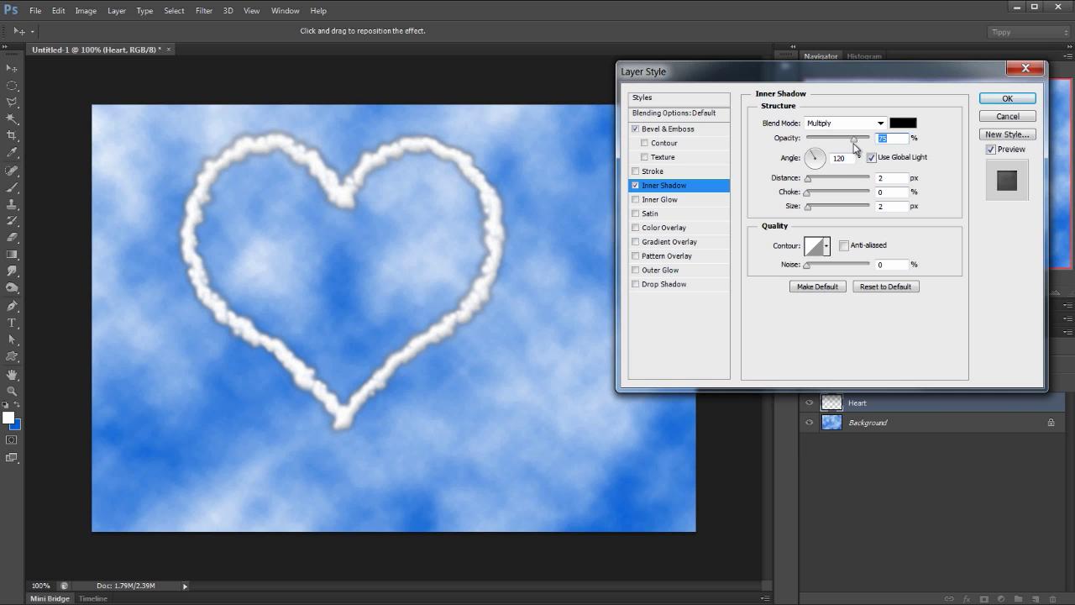
left_click_drag(853, 140, 823, 144)
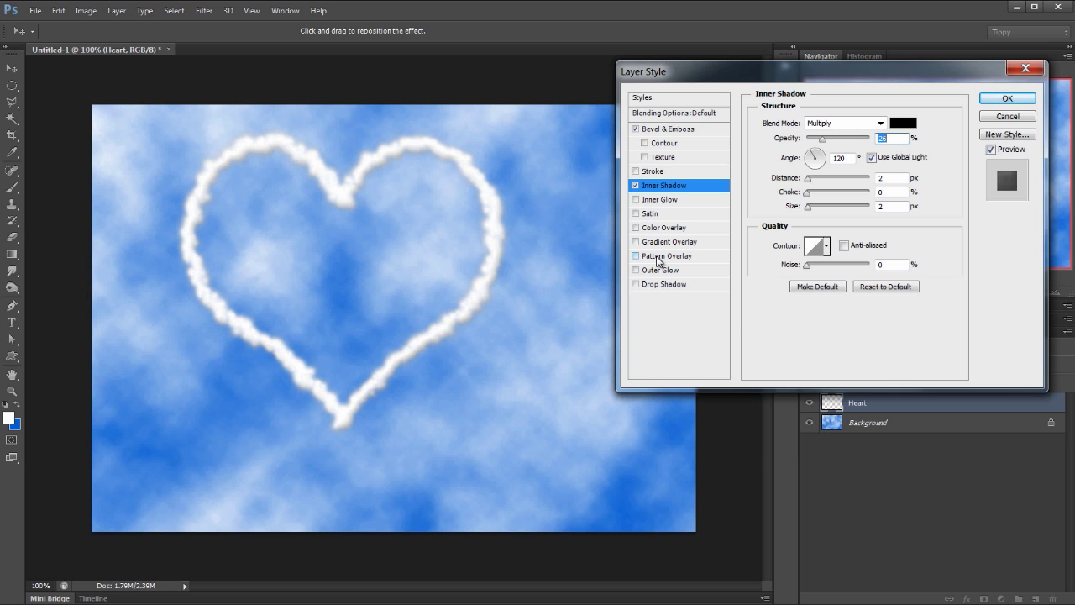
left_click(657, 261)
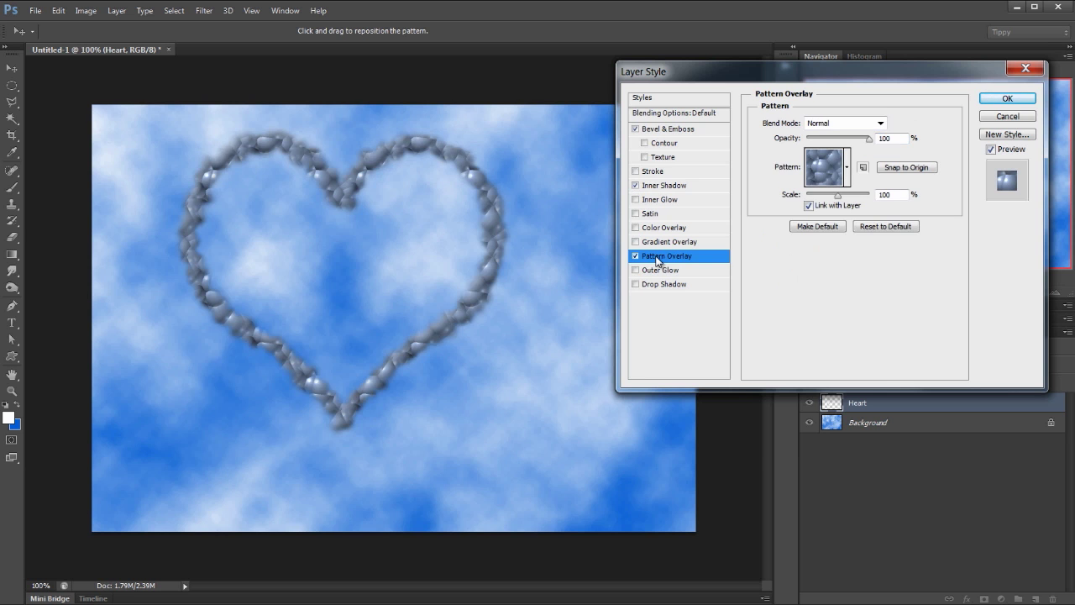
left_click(848, 167)
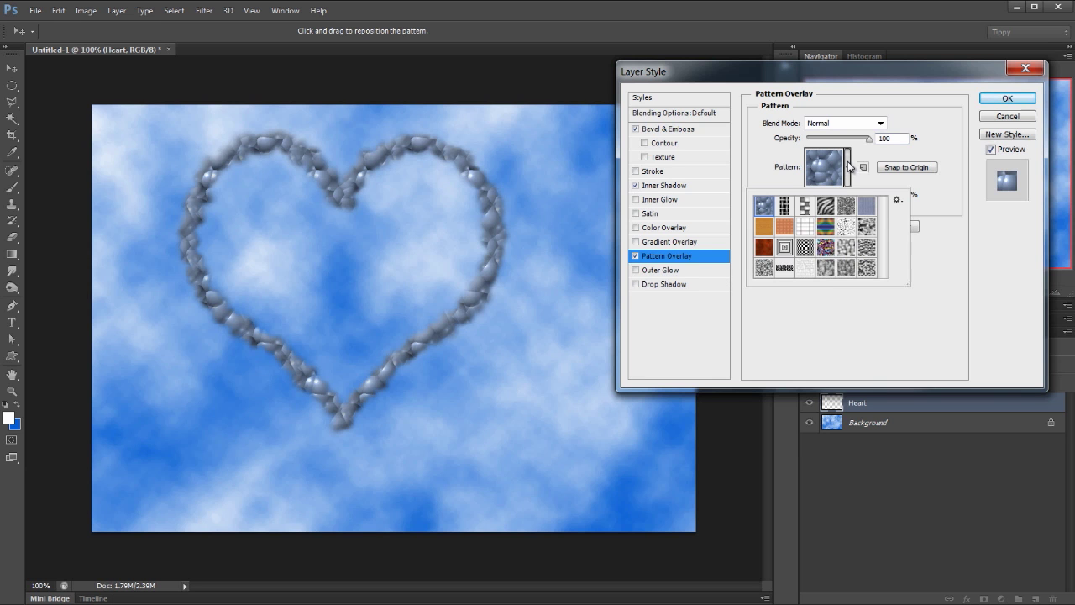
left_click(826, 270)
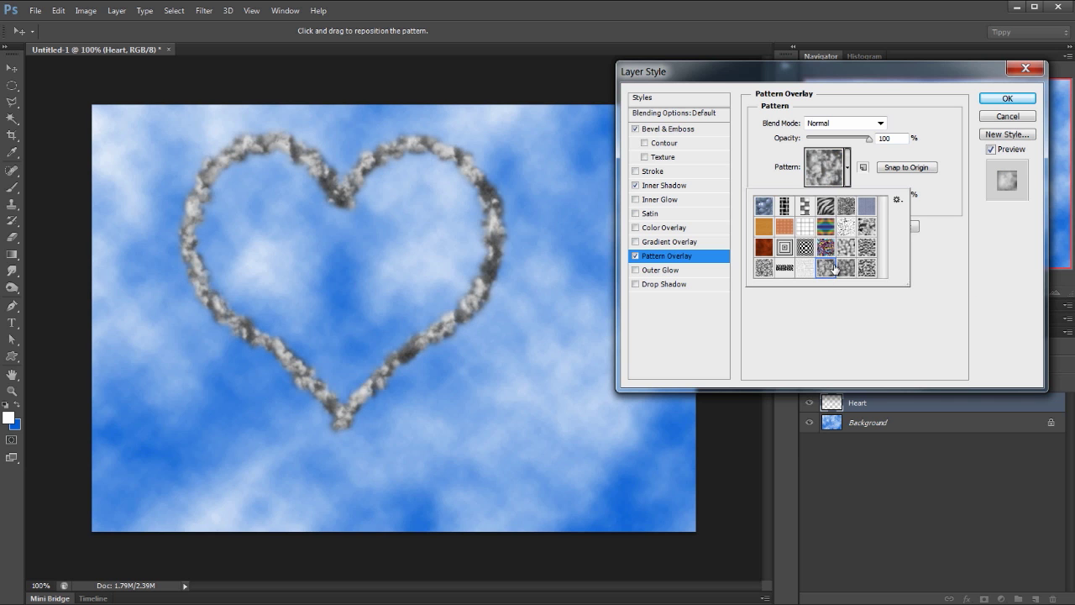
left_click(850, 167)
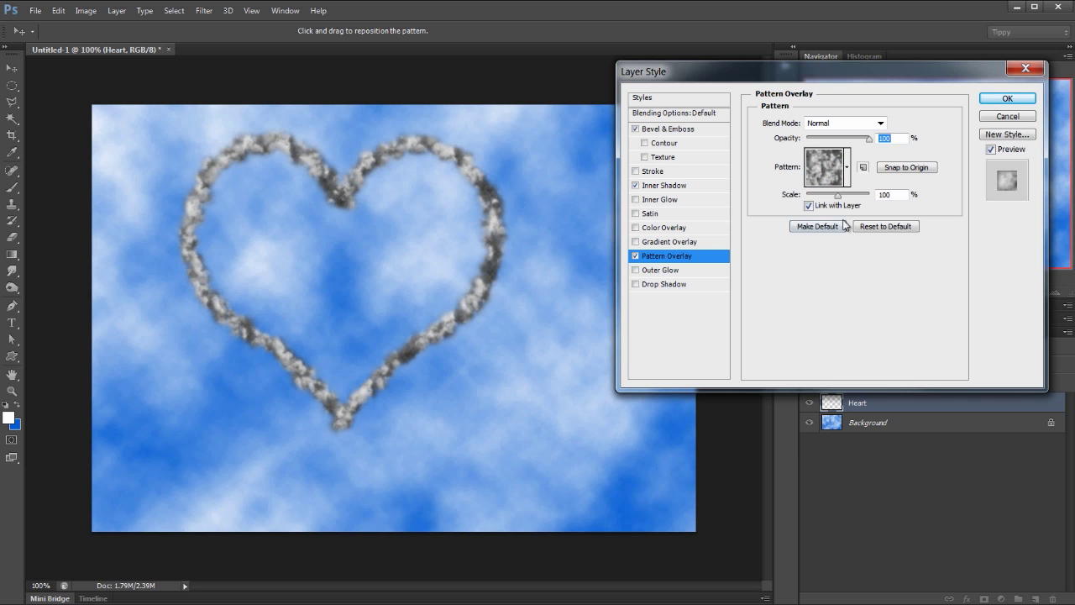
mouse_move(837, 194)
left_mouse_down()
mouse_move(808, 203)
mouse_move(854, 203)
left_mouse_up()
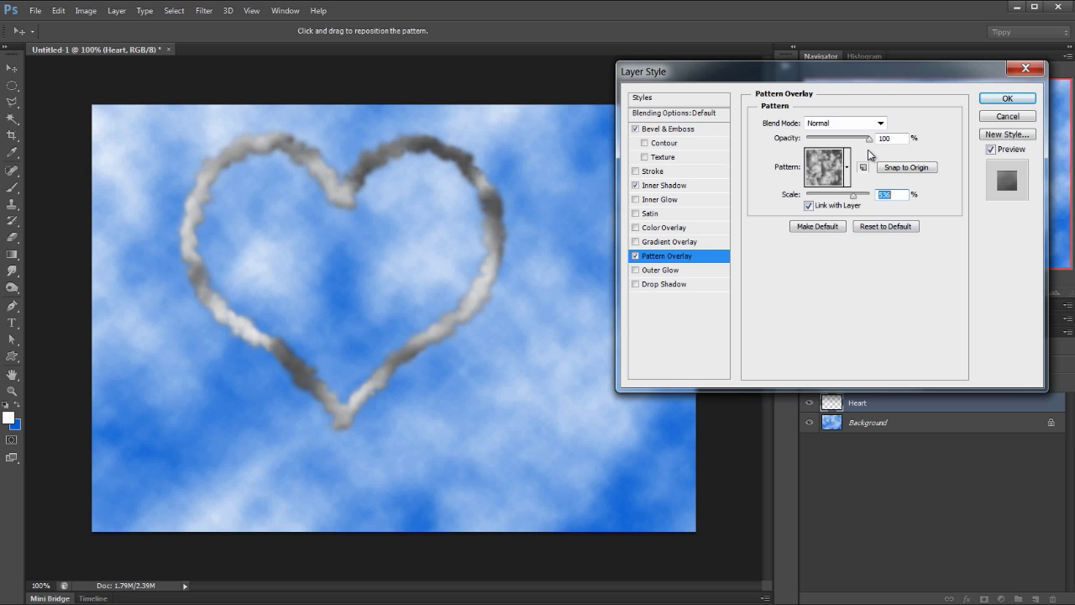
left_click_drag(868, 139, 828, 144)
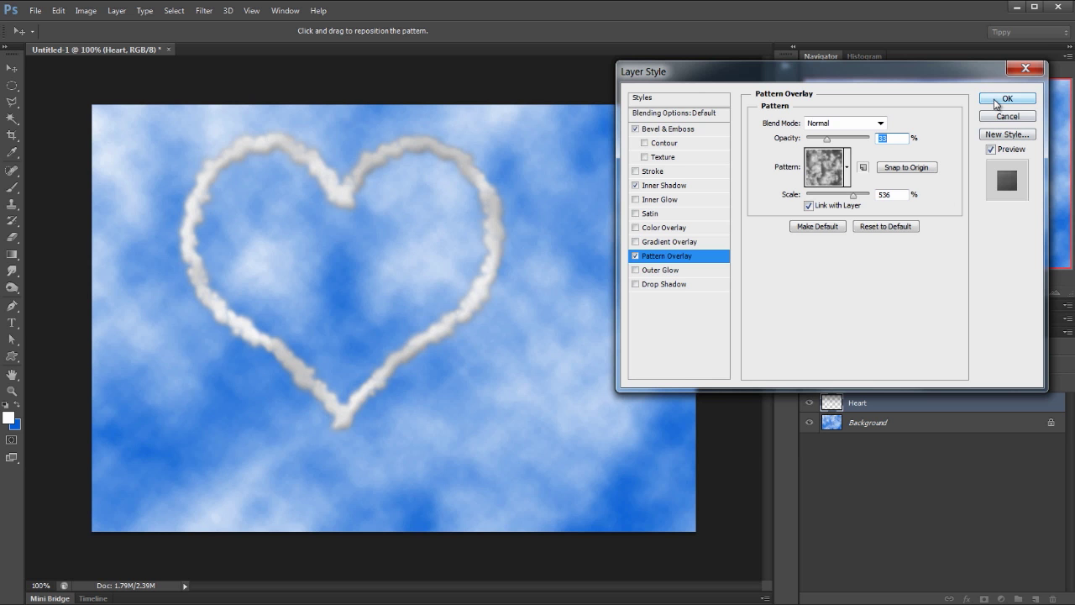
left_click(995, 100)
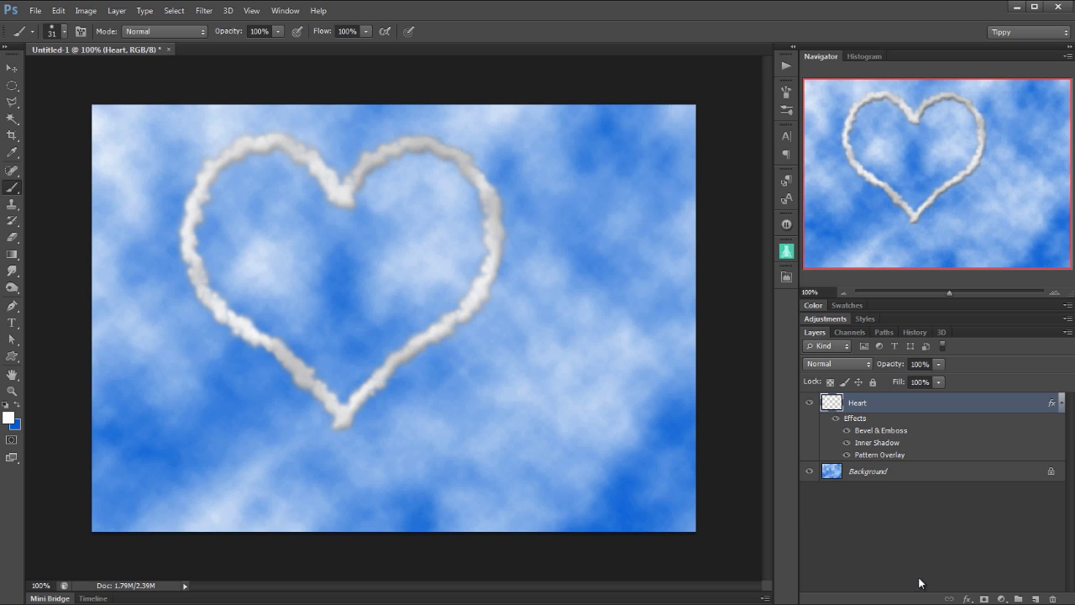
- Type 'TIPSQUIRREL' as a new text layer inside the heart and commit it
left_click(12, 325)
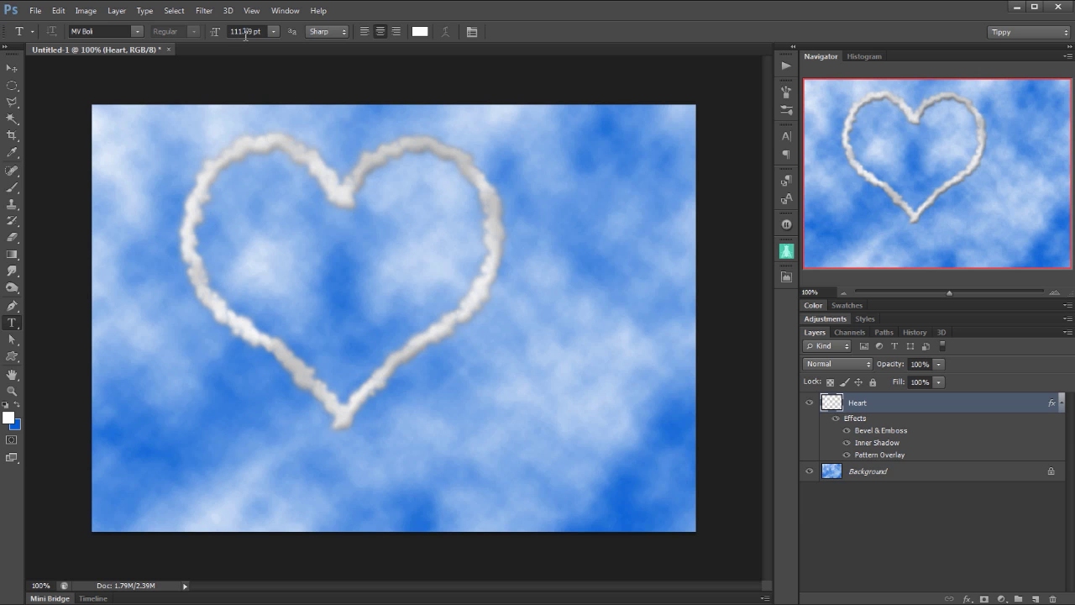
left_click(299, 322)
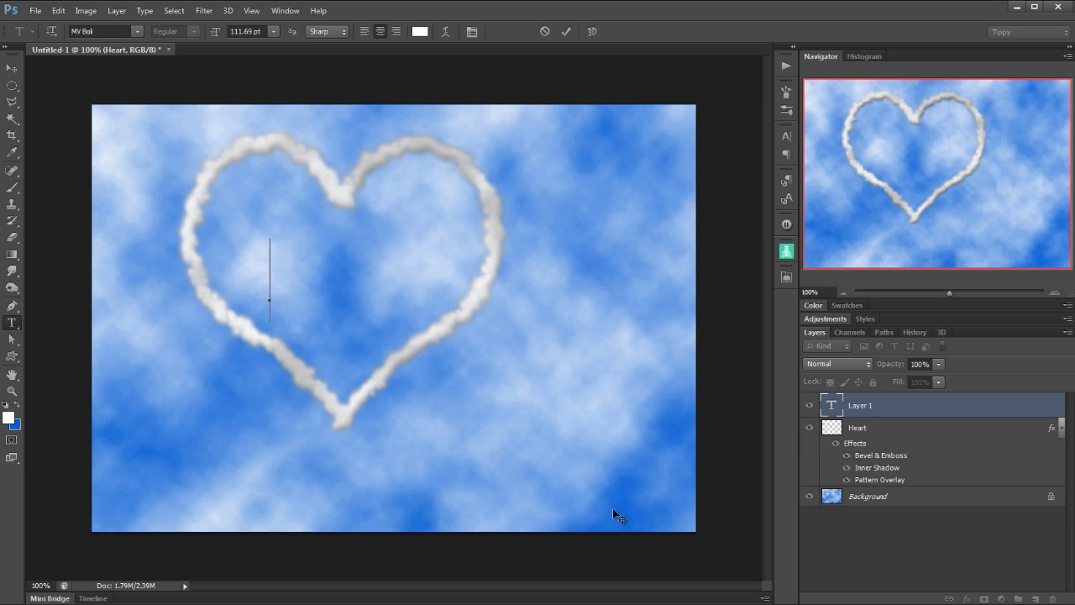
type("T")
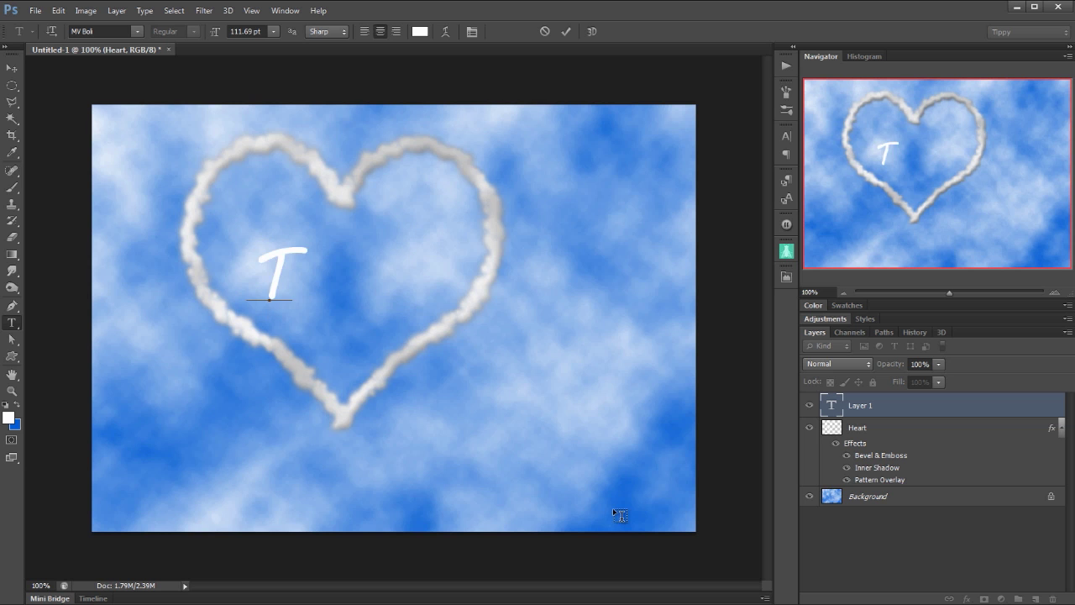
type("IPSQUIRR")
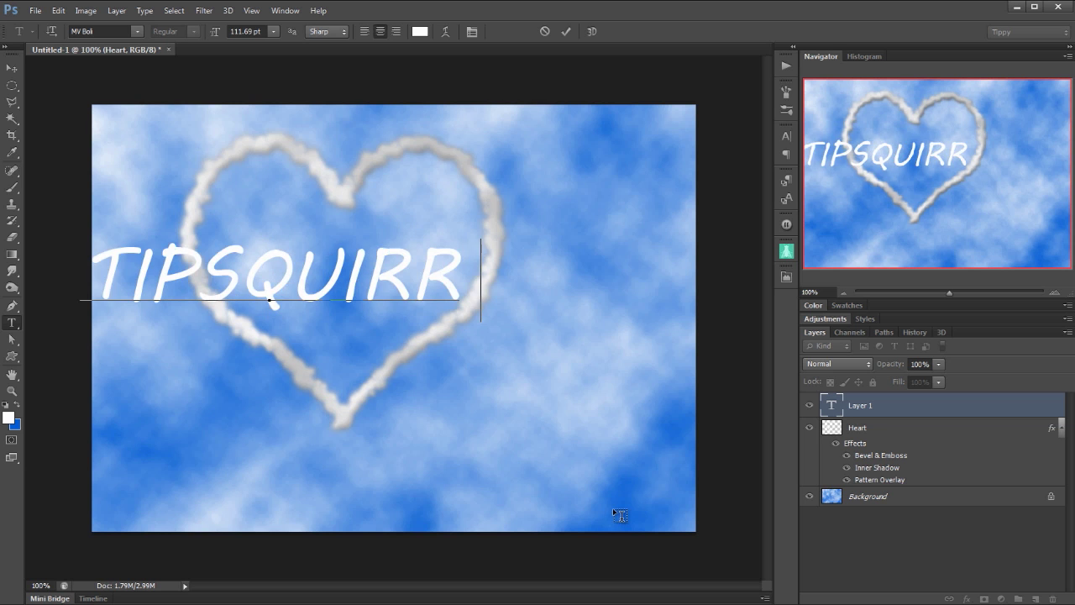
type("EL")
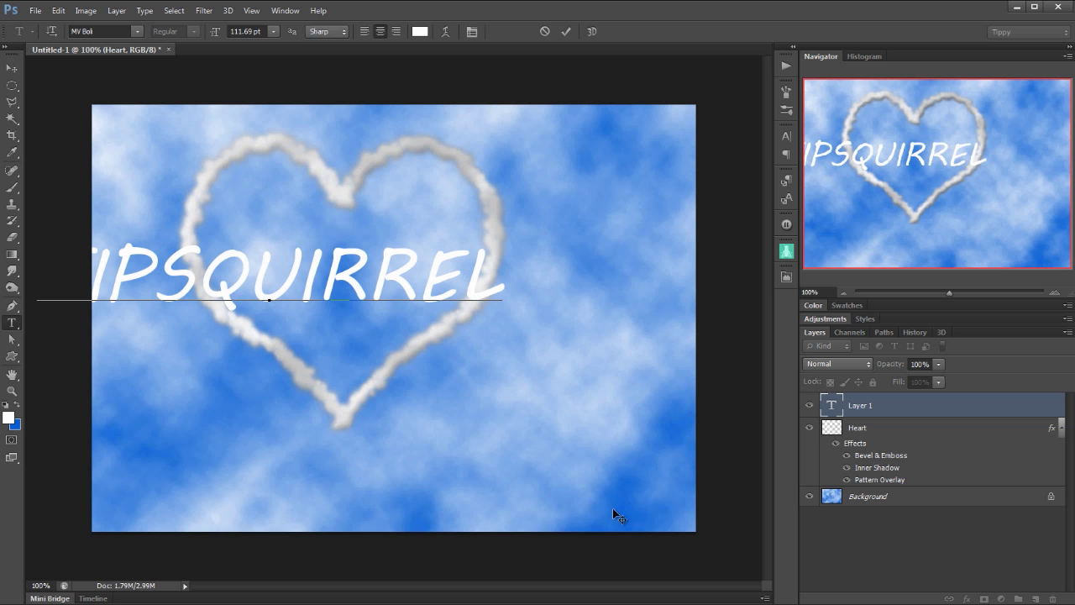
left_click(12, 67)
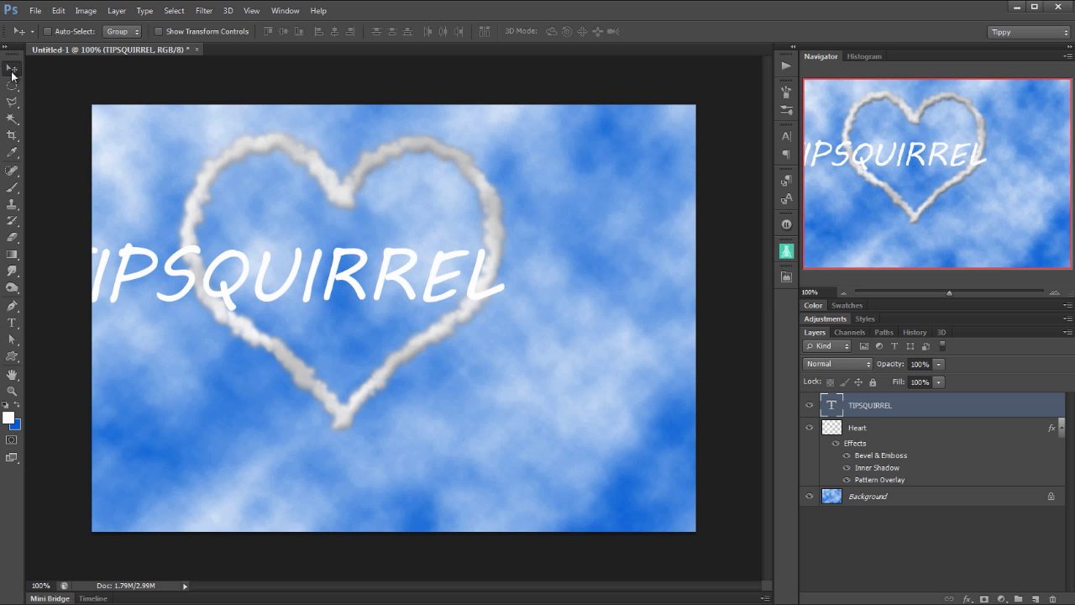
- Move the TIPSQUIRREL text across the heart and convert it with Type > Create Work Path
left_click_drag(177, 283, 277, 269)
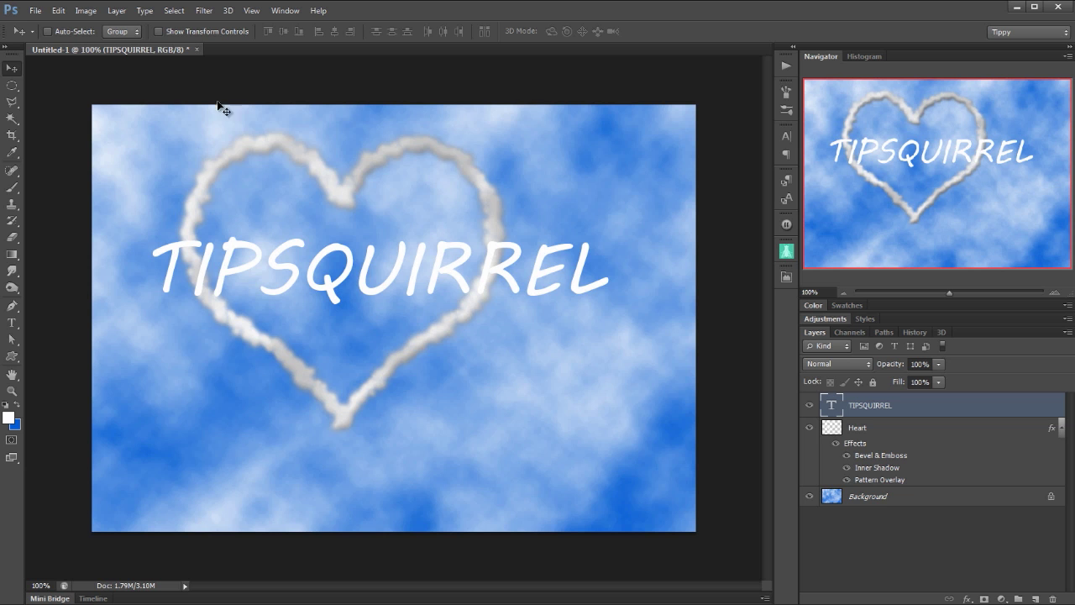
left_click(145, 14)
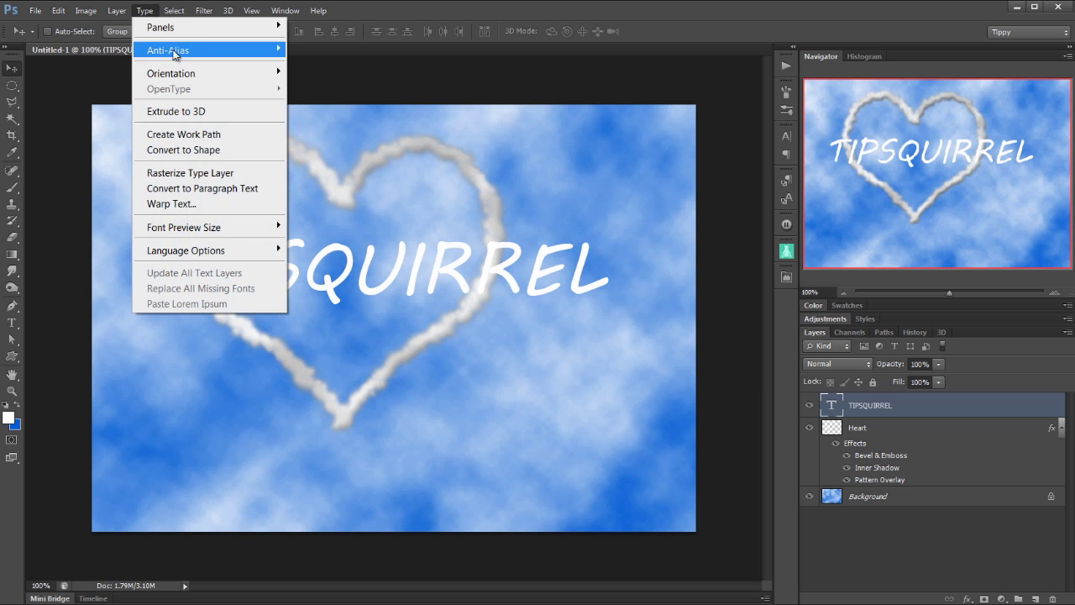
left_click(185, 136)
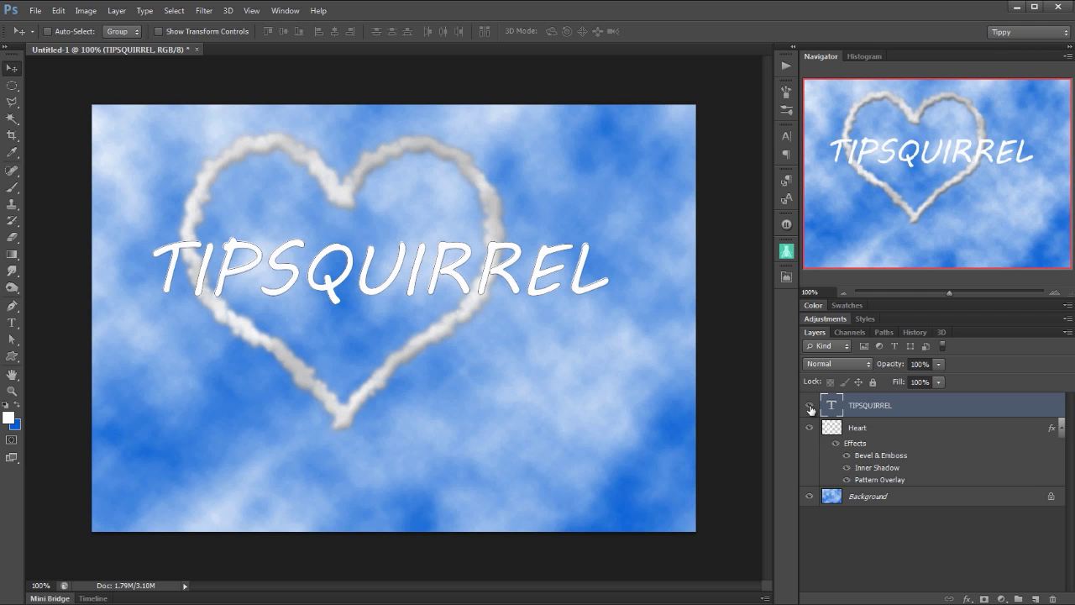
- Hide the TIPSQUIRREL text layer, show the Paths list, and bring up the Path Selection tool
left_click(809, 406)
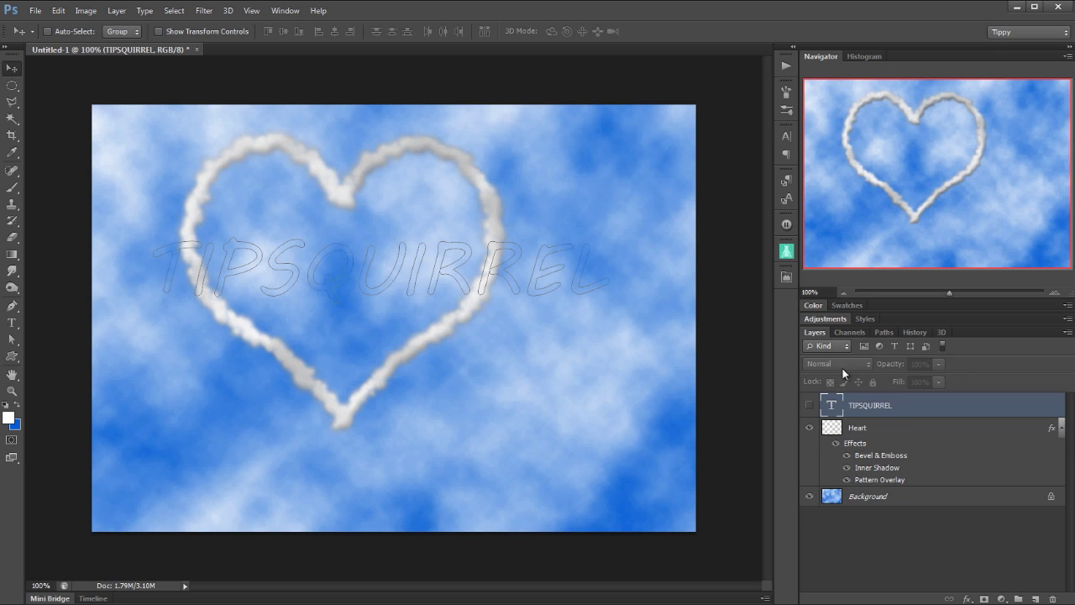
left_click(884, 333)
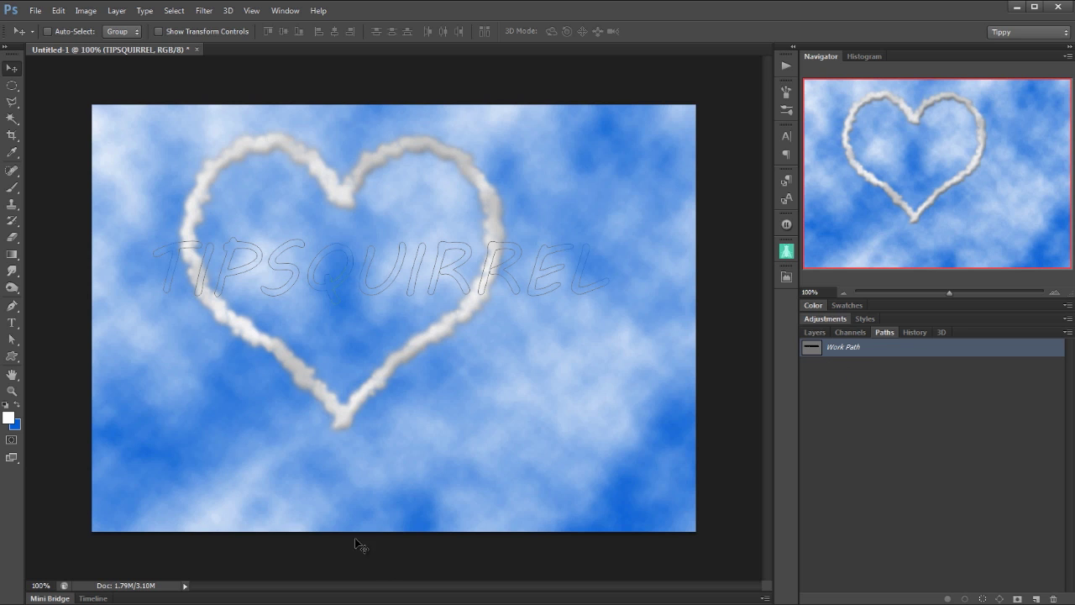
left_click(13, 341)
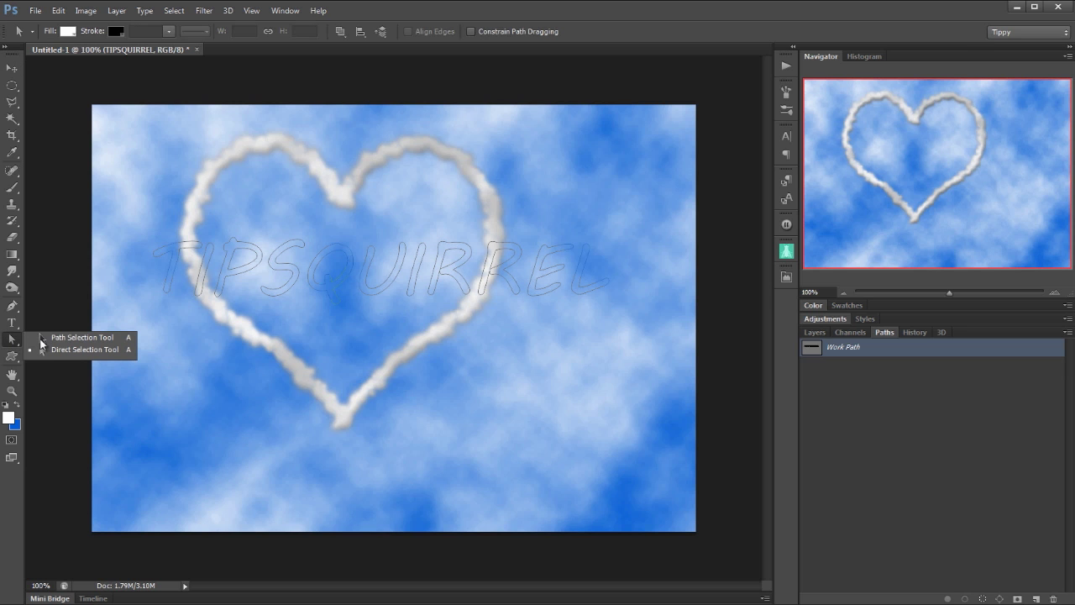
- Shift the T outline up and left, then rotate it and stretch it taller
left_click(87, 339)
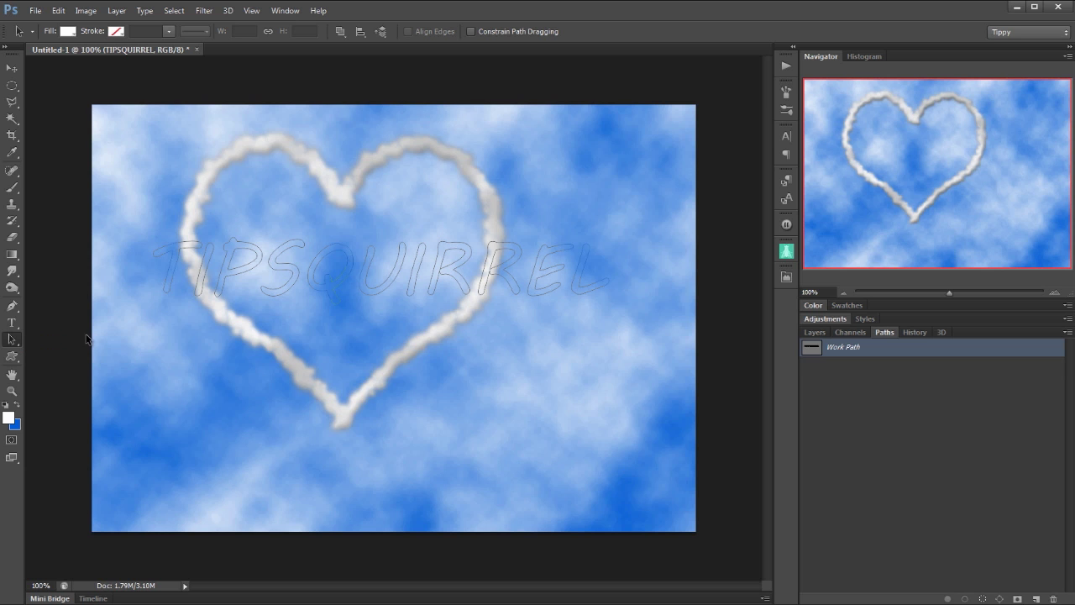
left_click(168, 281)
mouse_move(171, 263)
left_mouse_down()
mouse_move(171, 231)
mouse_move(165, 267)
mouse_move(167, 257)
left_mouse_up()
key("ctrl+t")
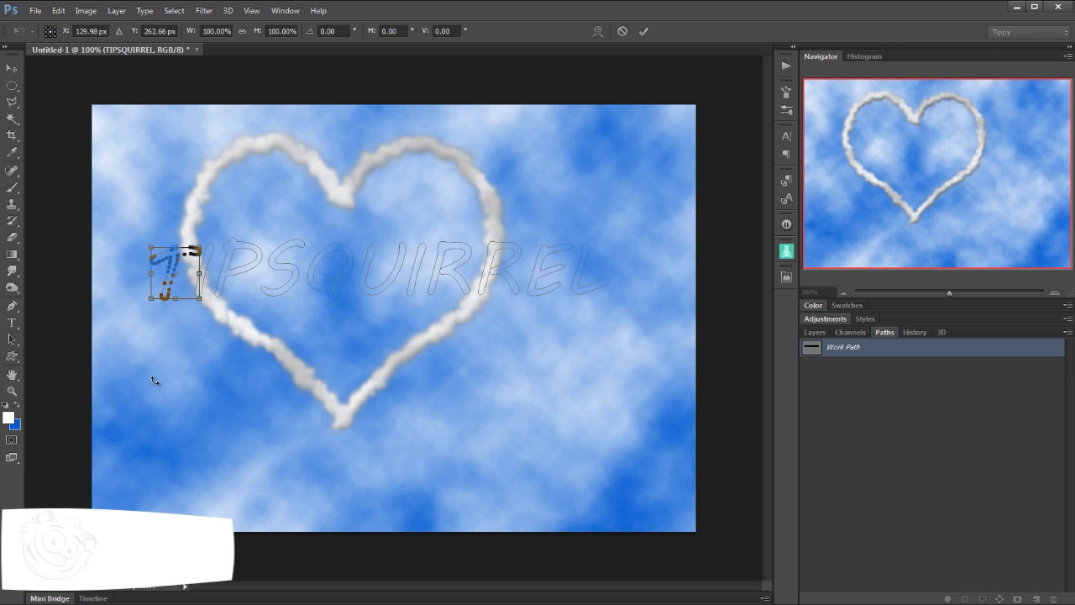
left_click_drag(178, 322, 183, 259)
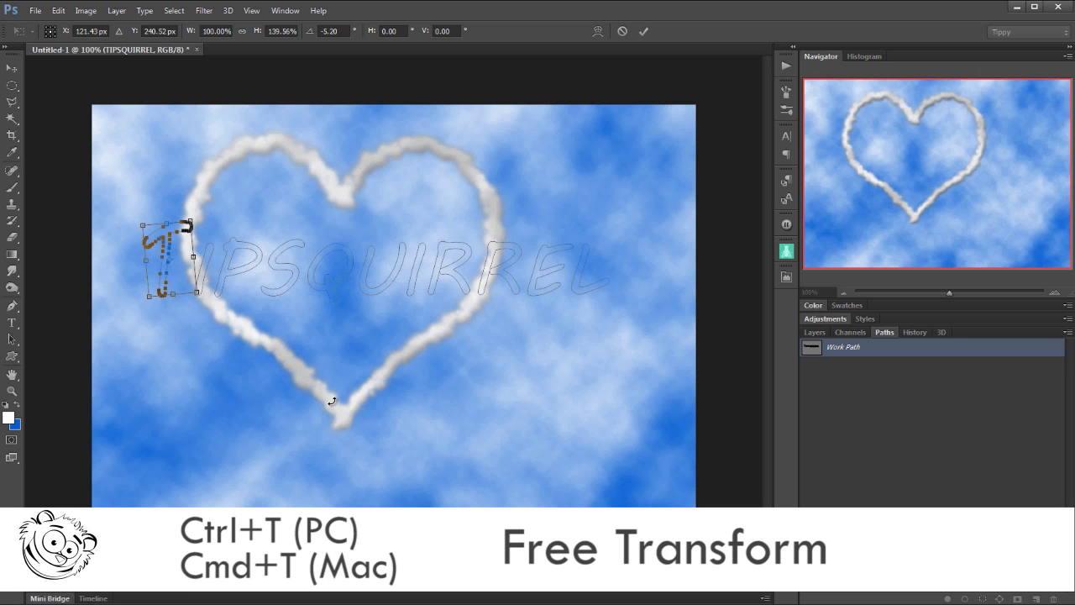
left_click(644, 31)
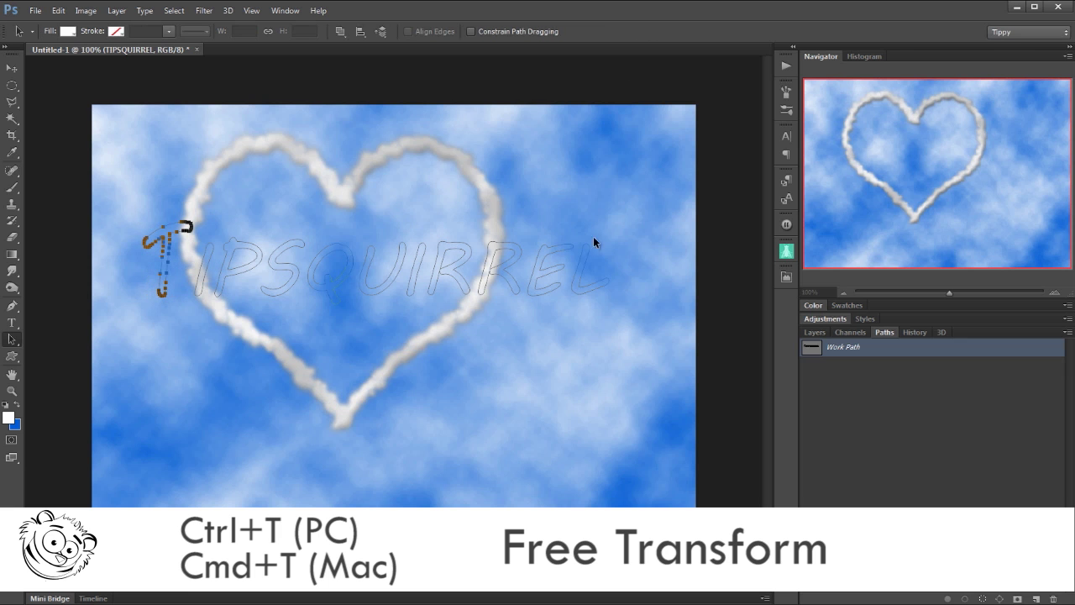
- Nudge the I up-left, then rotate the P about -14° and shift it up-left
left_click(204, 276)
left_click_drag(202, 274, 194, 267)
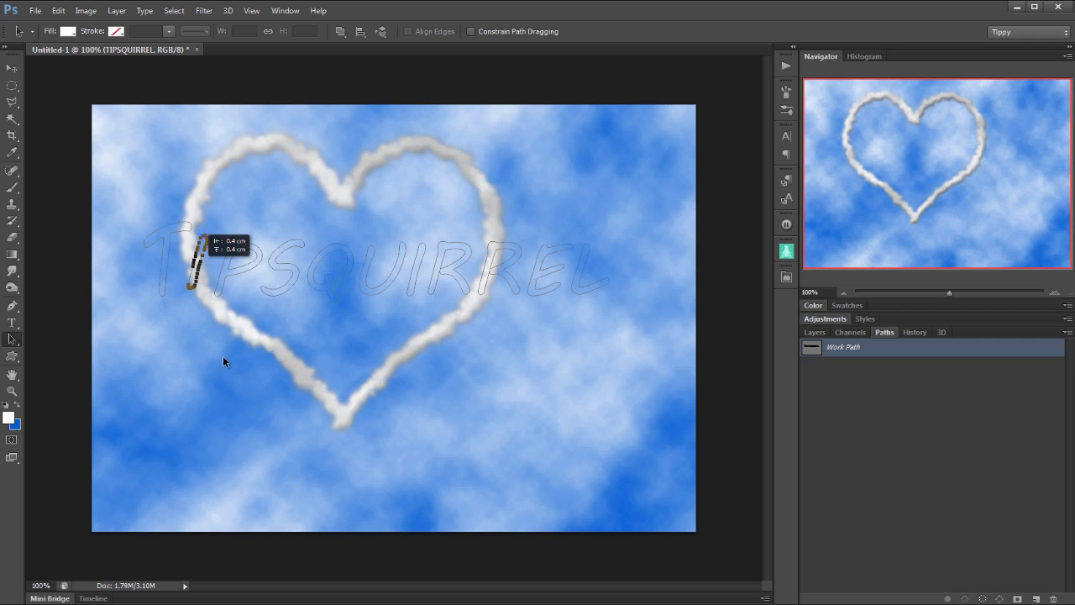
left_click(226, 275)
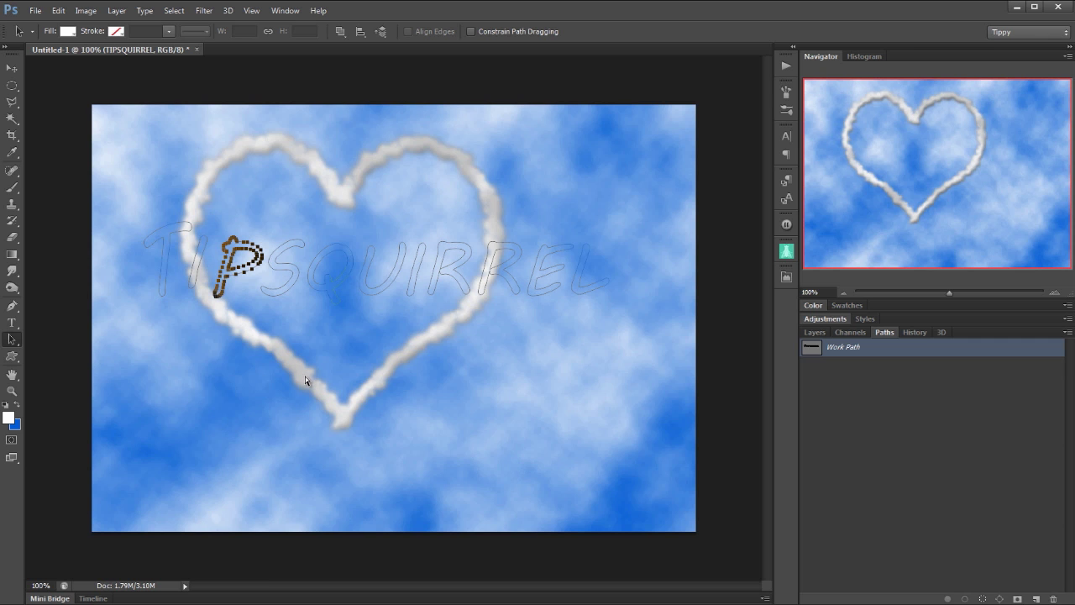
key("ctrl+t")
left_click_drag(274, 370, 296, 356)
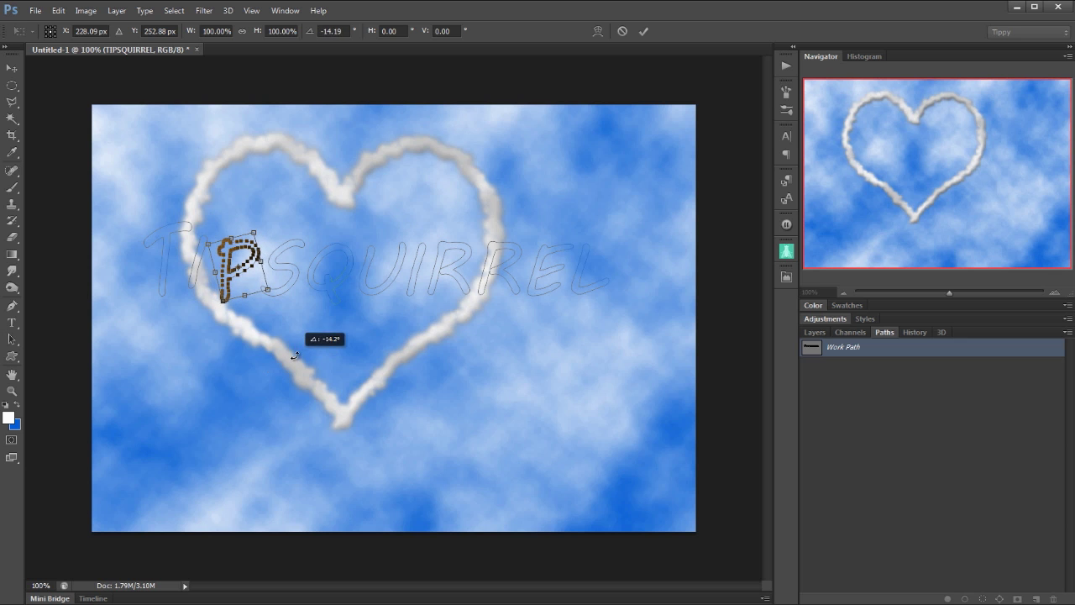
left_click_drag(242, 283, 238, 280)
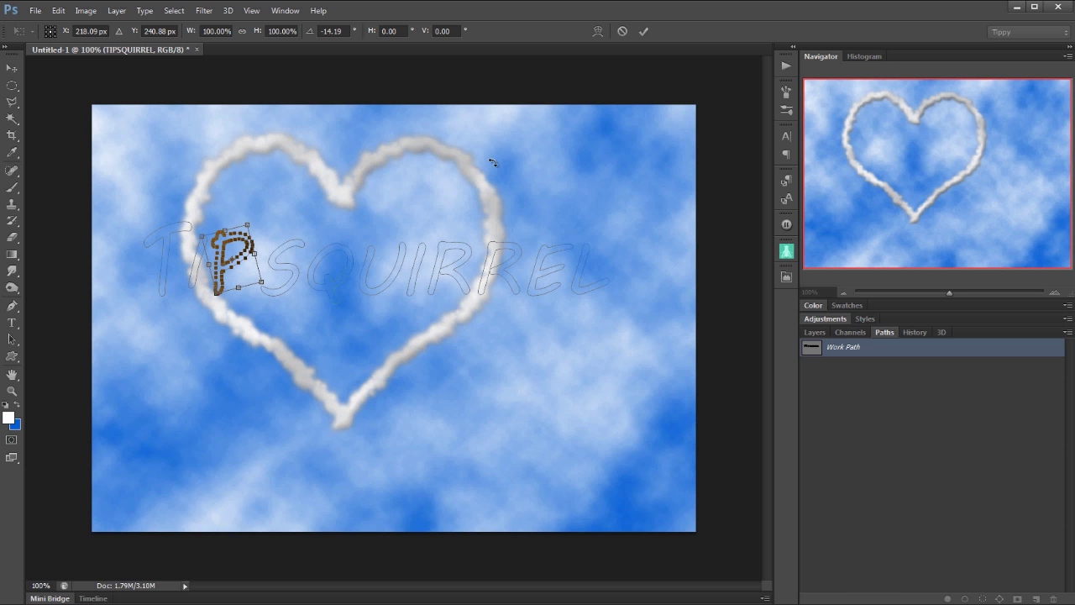
left_click(643, 32)
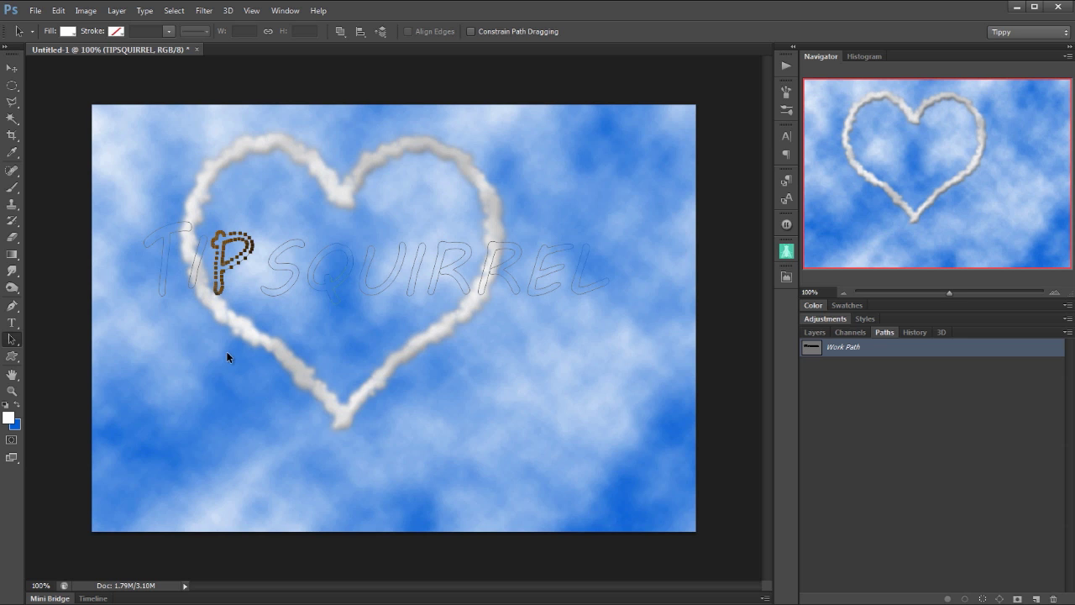
- Drag the anchor points at the bottom of the P's stem about 0.7 cm downward
right_click(13, 341)
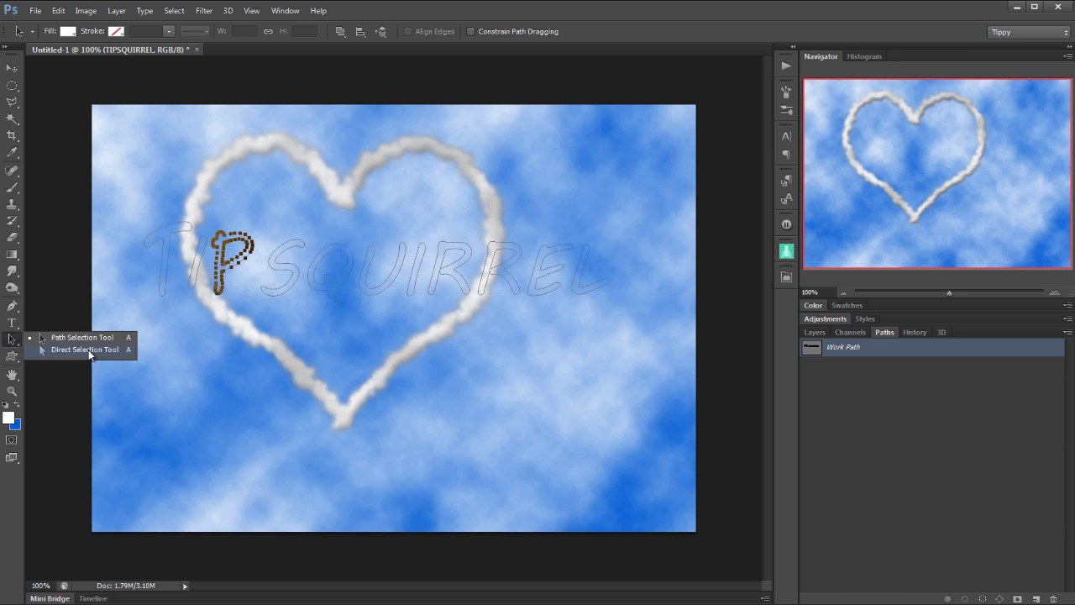
left_click(88, 349)
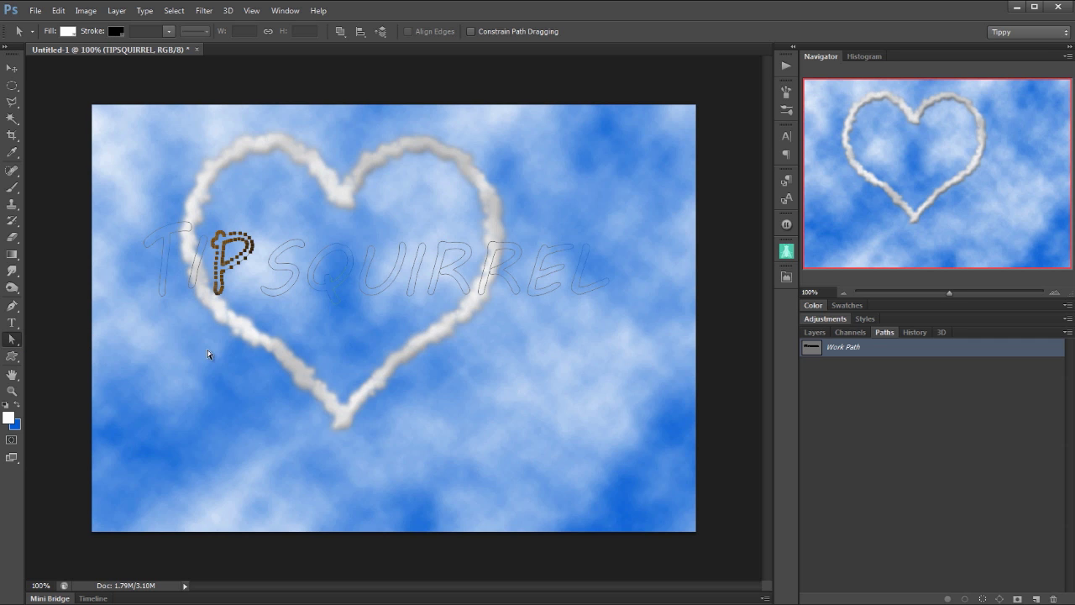
left_click(256, 399)
left_click_drag(237, 307, 203, 277)
left_click_drag(217, 297, 217, 318)
left_click(426, 378)
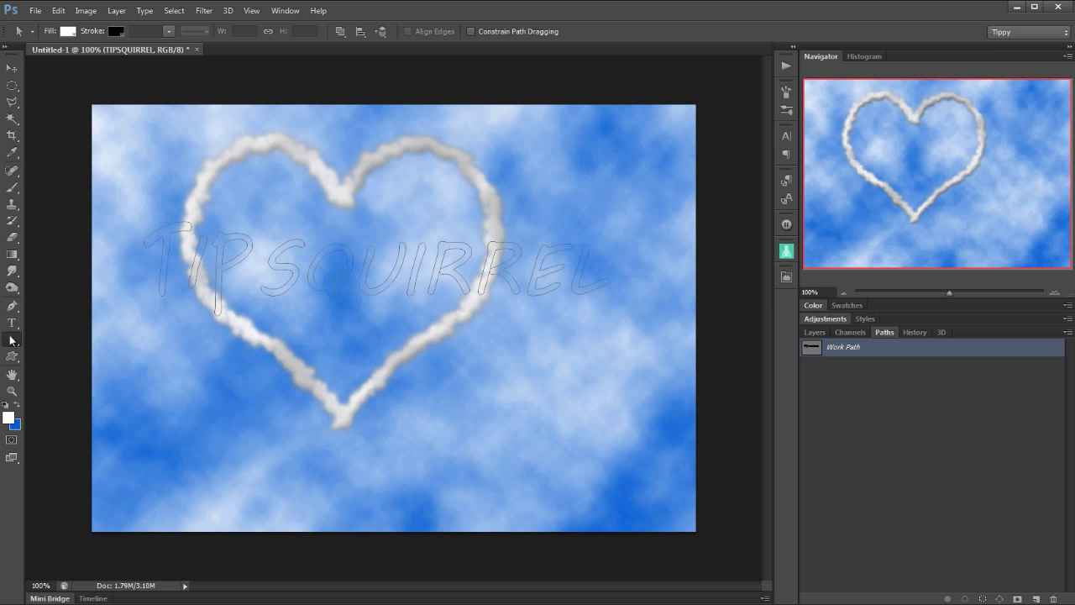
left_click(12, 340)
- Rotate the S outline and reposition it beside the P
left_click(67, 351)
left_click_drag(281, 267, 270, 255)
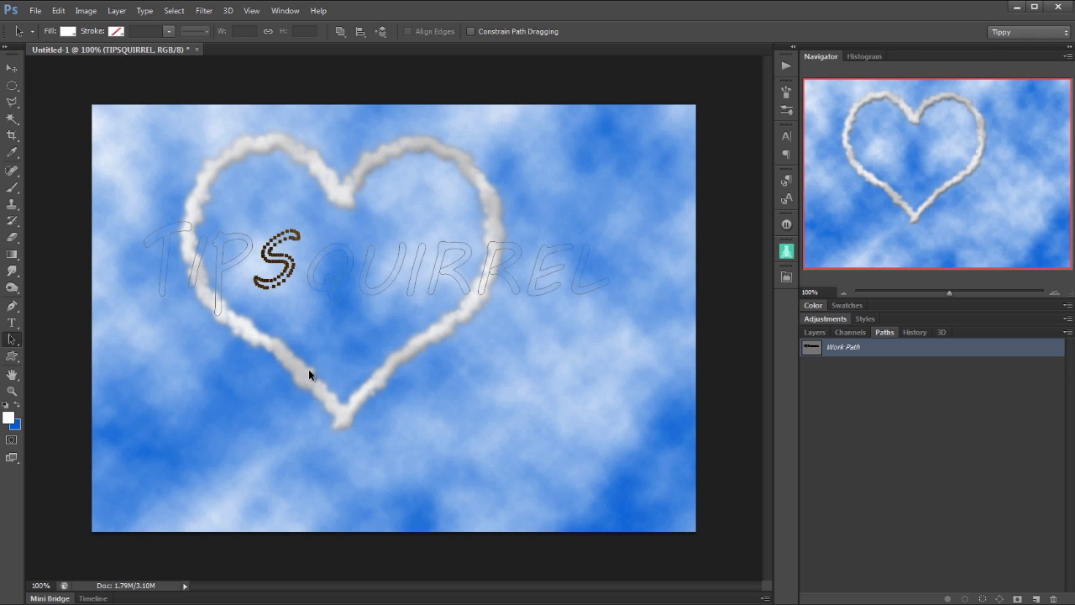
key("ctrl+t")
mouse_move(272, 304)
left_mouse_down()
mouse_move(284, 297)
mouse_move(279, 275)
mouse_move(282, 290)
left_mouse_up()
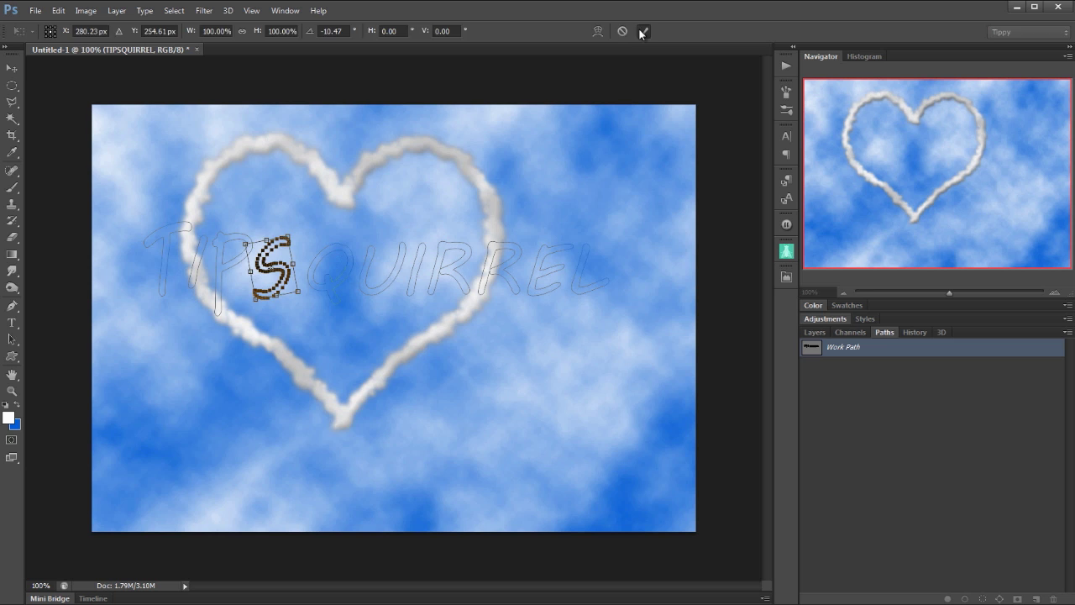
left_click(644, 31)
left_click(32, 348)
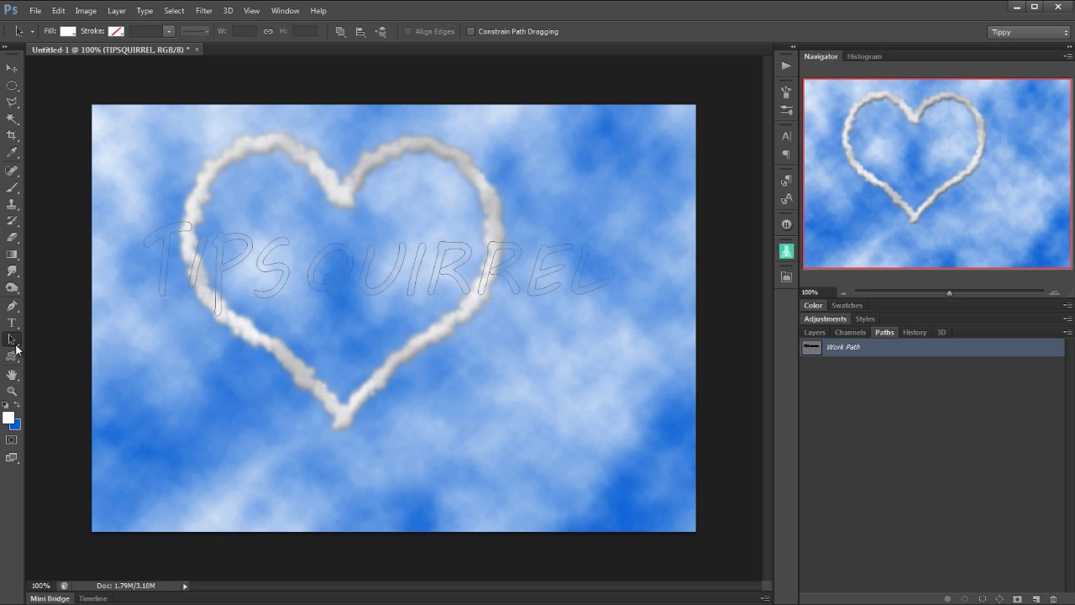
right_click(16, 344)
left_click(39, 335)
left_click_drag(268, 296, 252, 291)
left_click(322, 360)
- Pull the Q's tail down-right, then tilt the Q about -6° and stretch it to 107.66% height
left_click(342, 302)
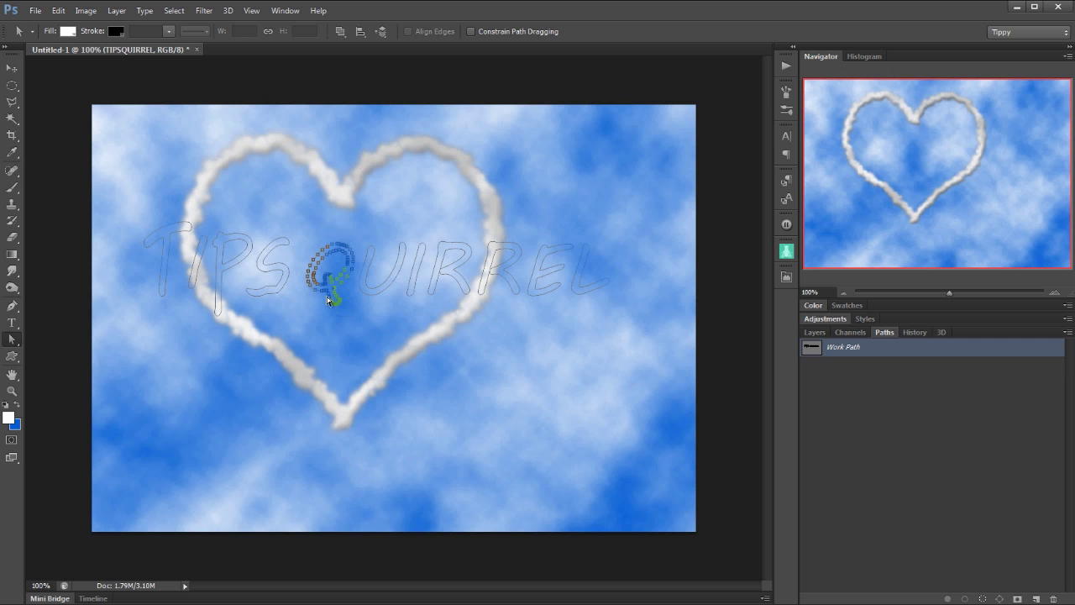
left_click_drag(337, 304, 349, 318)
left_click(257, 316)
right_click(12, 339)
left_click(60, 339)
left_click_drag(329, 255, 332, 264)
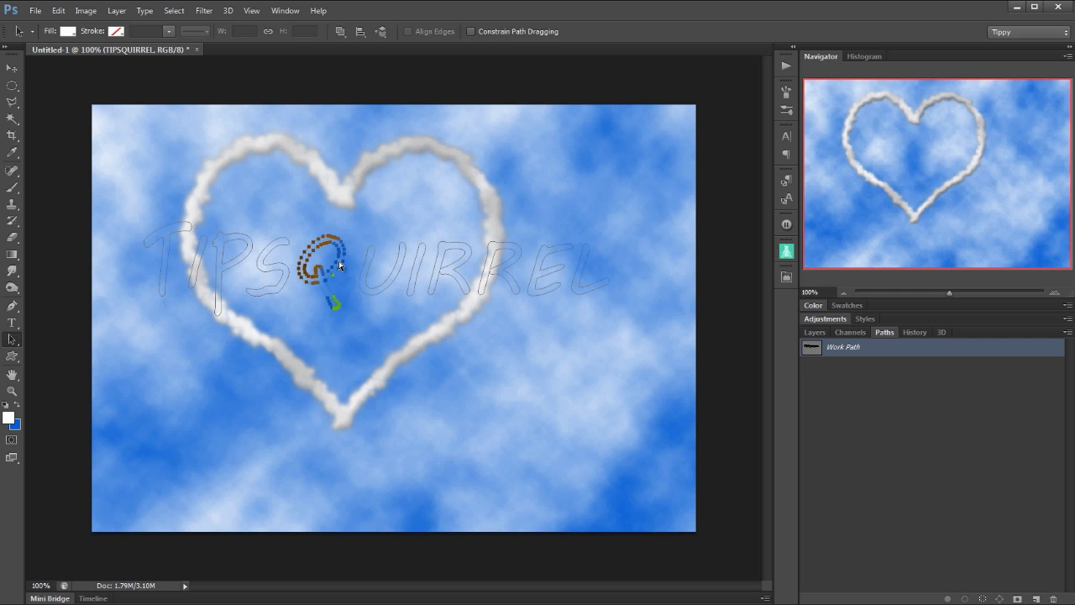
key("ctrl+t")
left_click_drag(324, 343, 325, 318)
left_click_drag(324, 259, 321, 264)
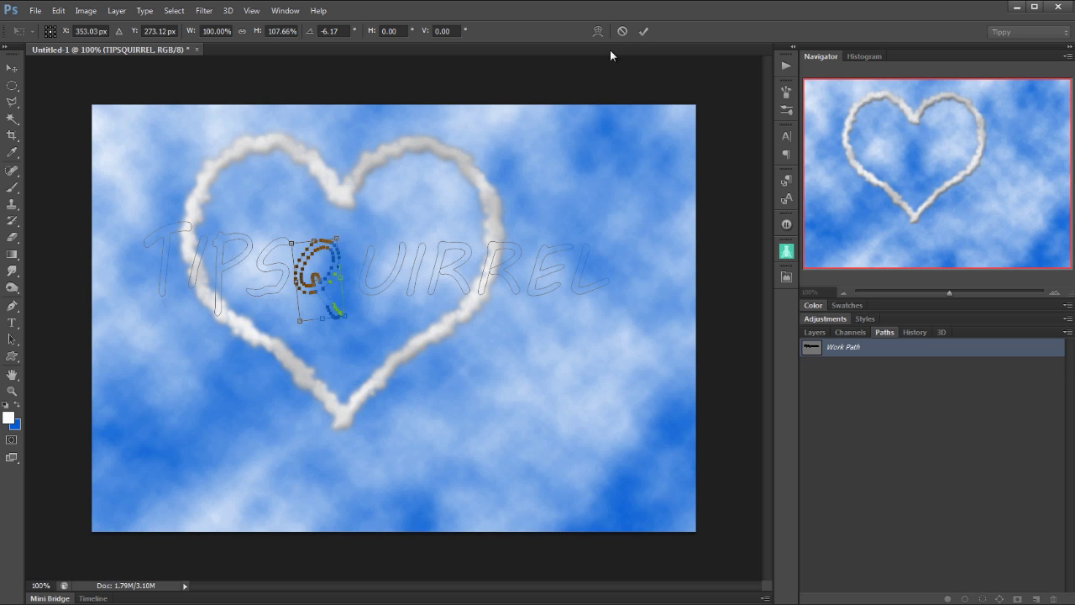
left_click(644, 32)
- Raise the U outline's left stem, then deselect all the TIPSQUIRREL letter outlines
left_click(379, 285)
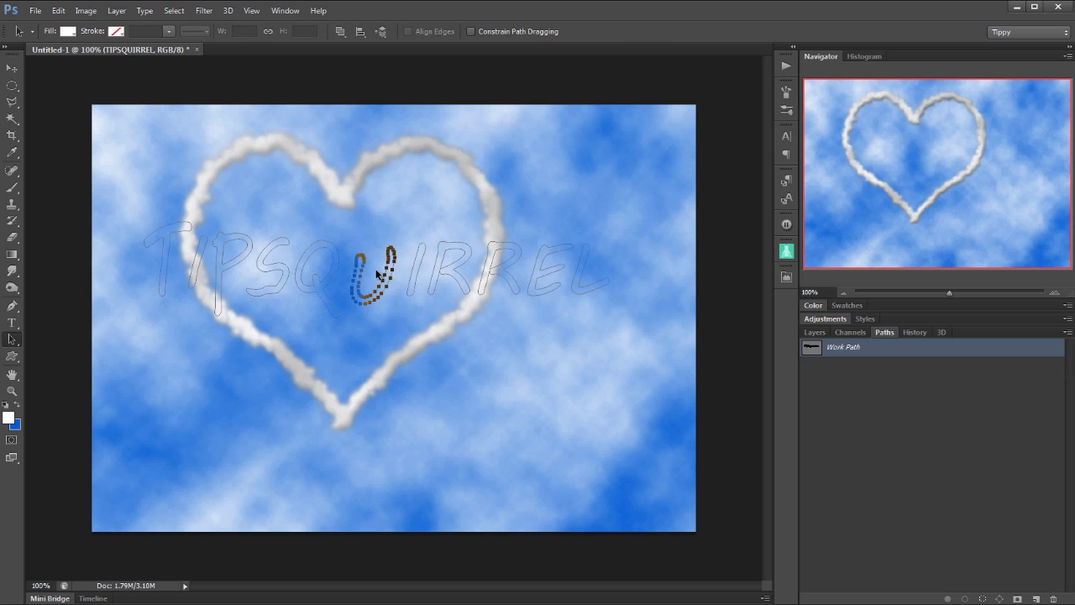
left_click_drag(361, 267, 366, 228)
left_click(453, 265)
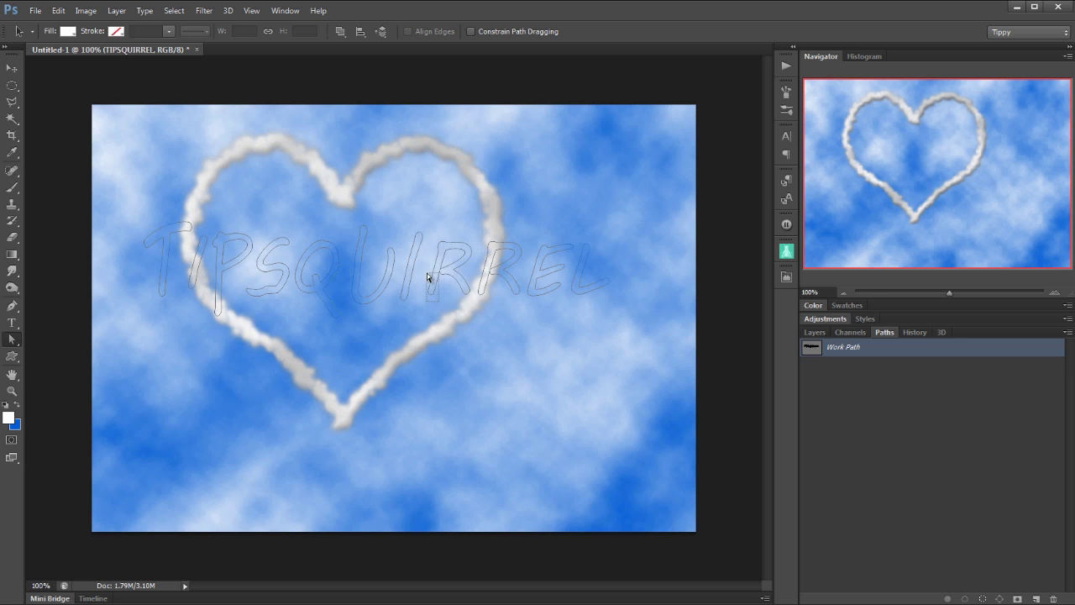
left_click_drag(426, 281, 617, 302)
left_click(504, 309)
left_click(552, 315)
- Select the Brush tool and reduce the scattered brush size to 12 px
left_click(786, 92)
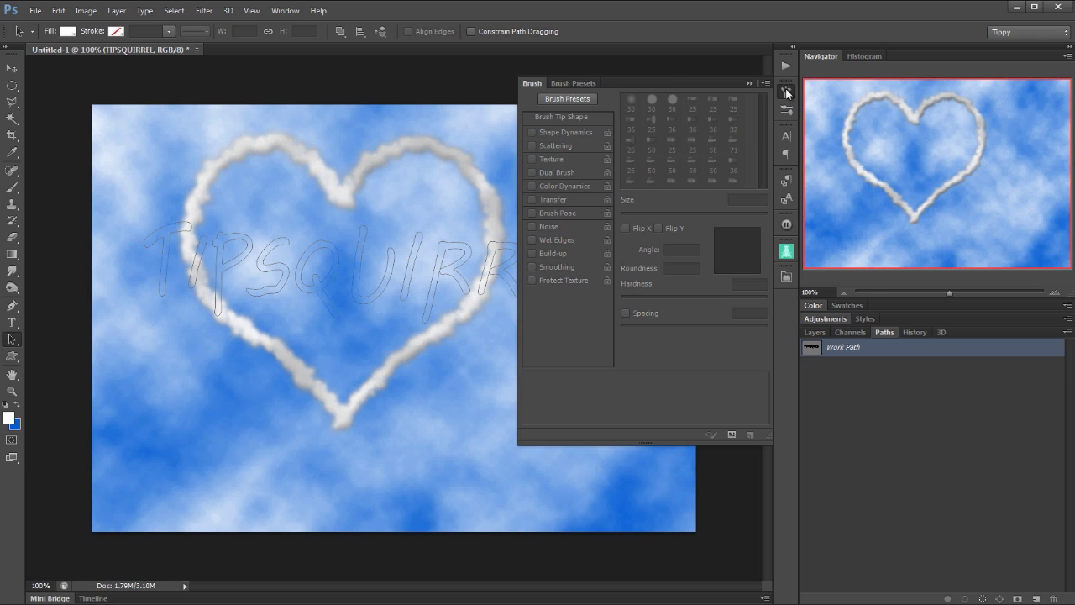
left_click(15, 189)
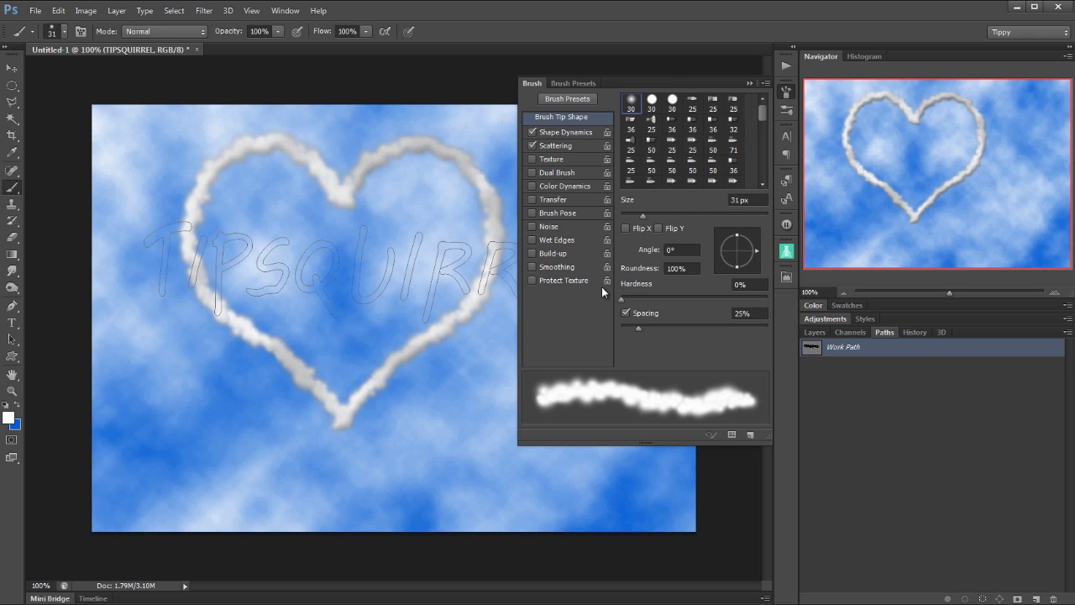
left_click_drag(640, 217, 629, 216)
left_click(749, 82)
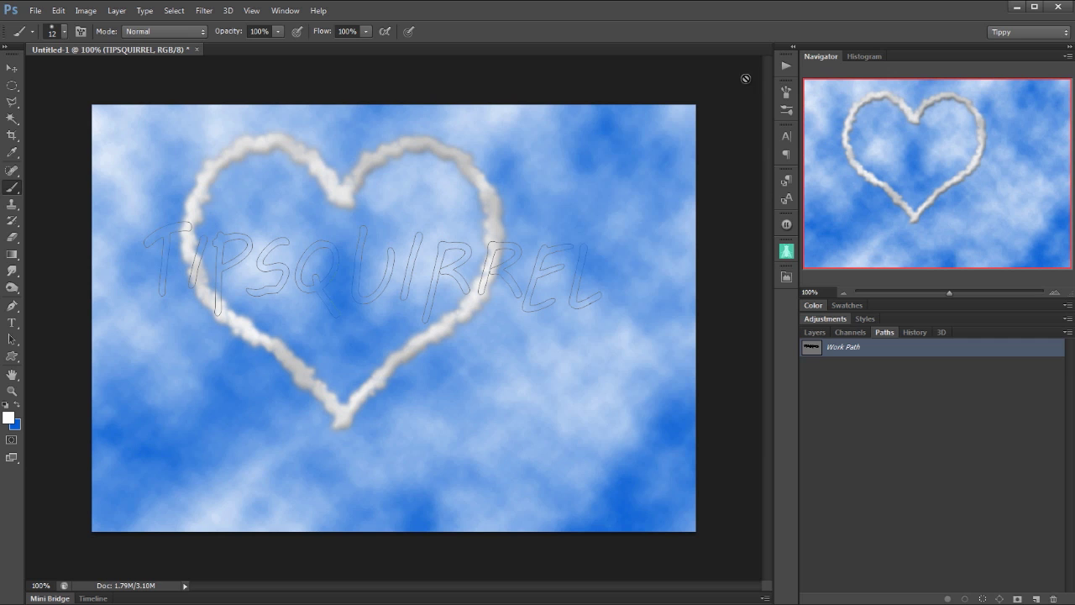
- Add an empty Layer 1 above the TIPSQUIRREL layer, then return to the Paths panel
right_click(814, 348)
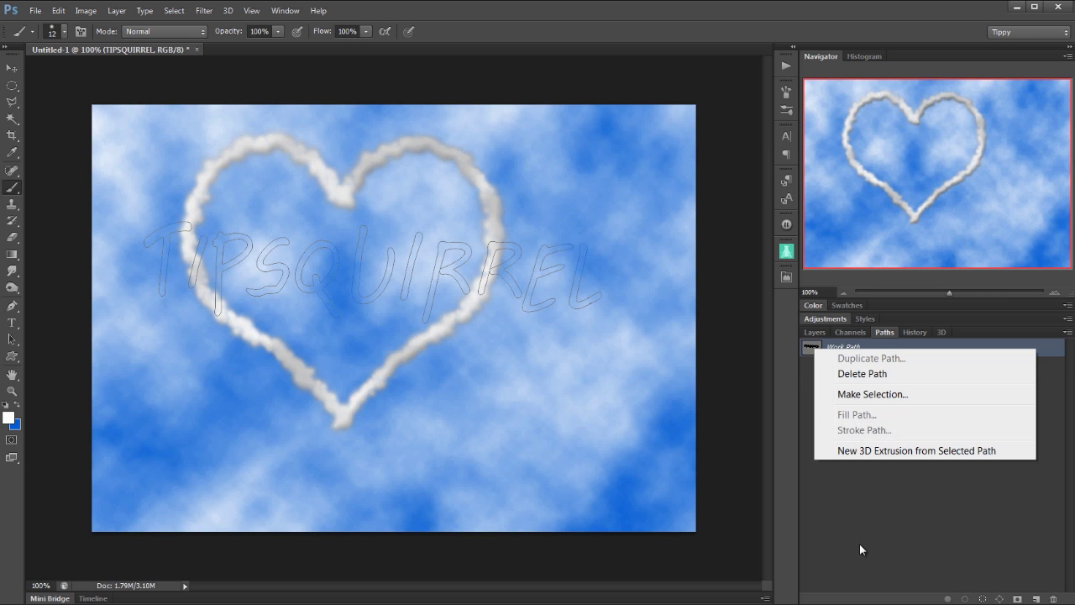
key("Escape")
right_click(812, 347)
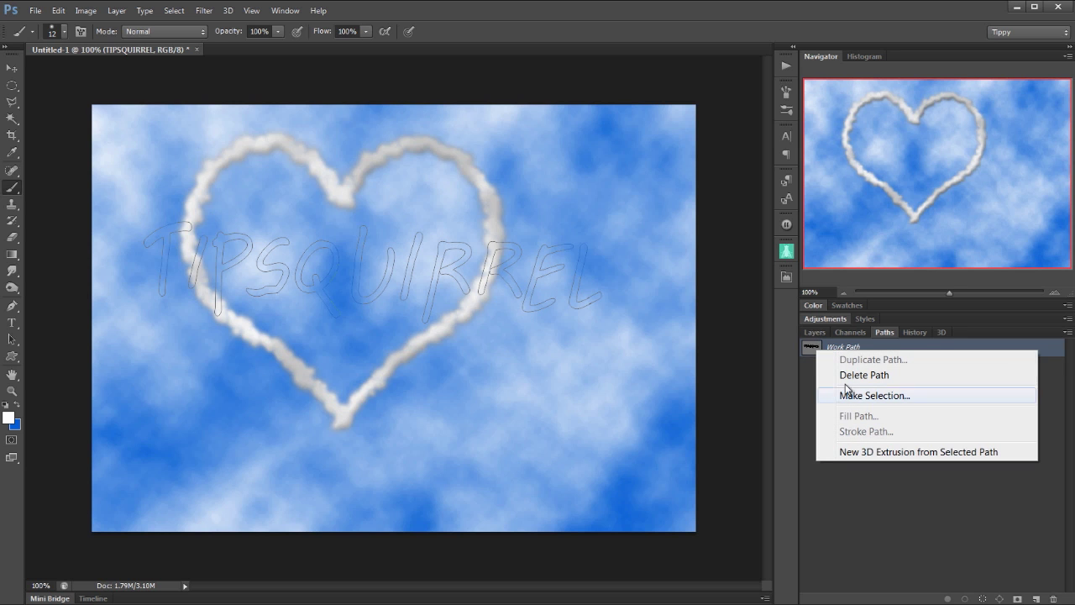
left_click(822, 335)
left_click(1035, 598)
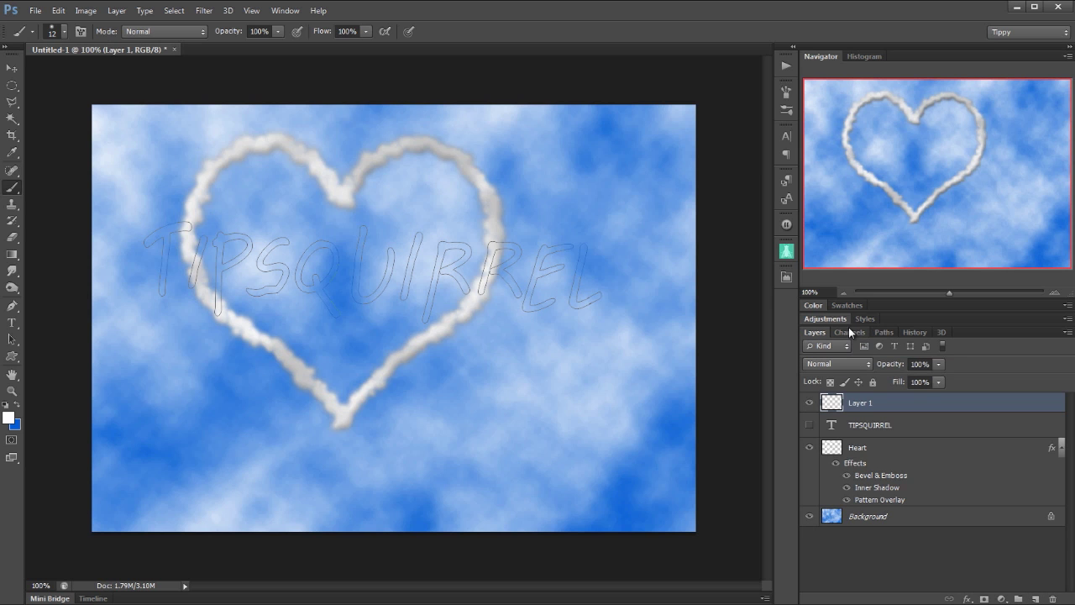
left_click(883, 332)
- Stroke the TIPSQUIRREL work path with the white 12 px cloud brush, then undo it
right_click(830, 354)
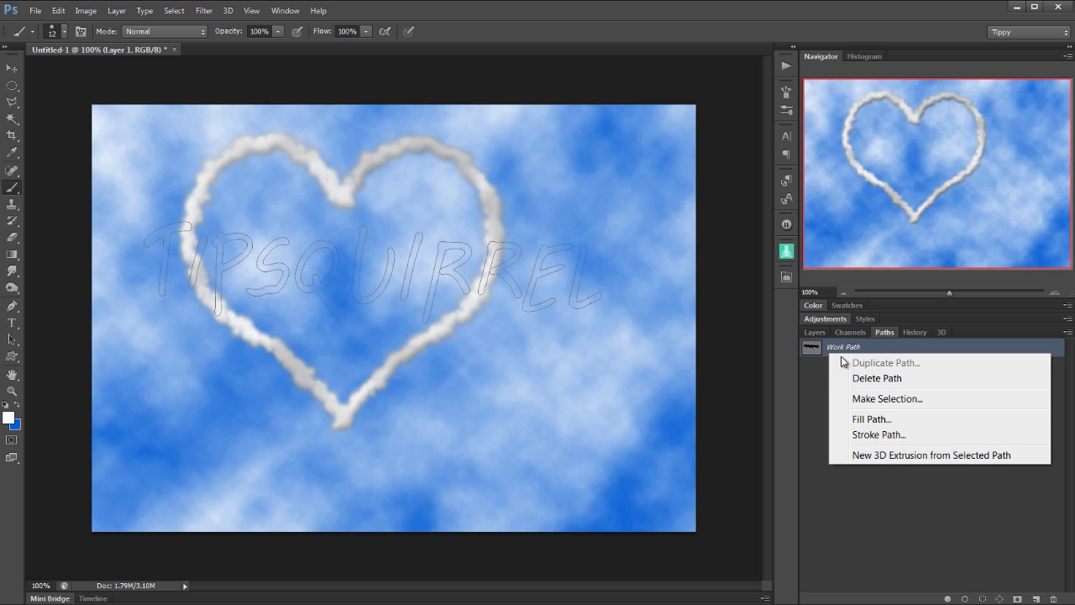
left_click(876, 435)
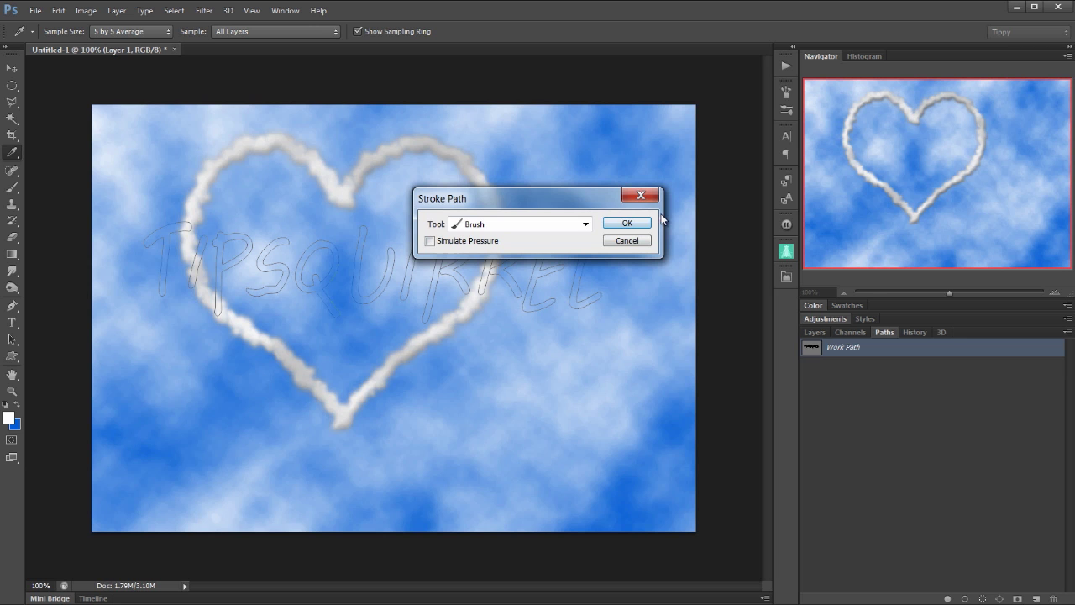
left_click(633, 225)
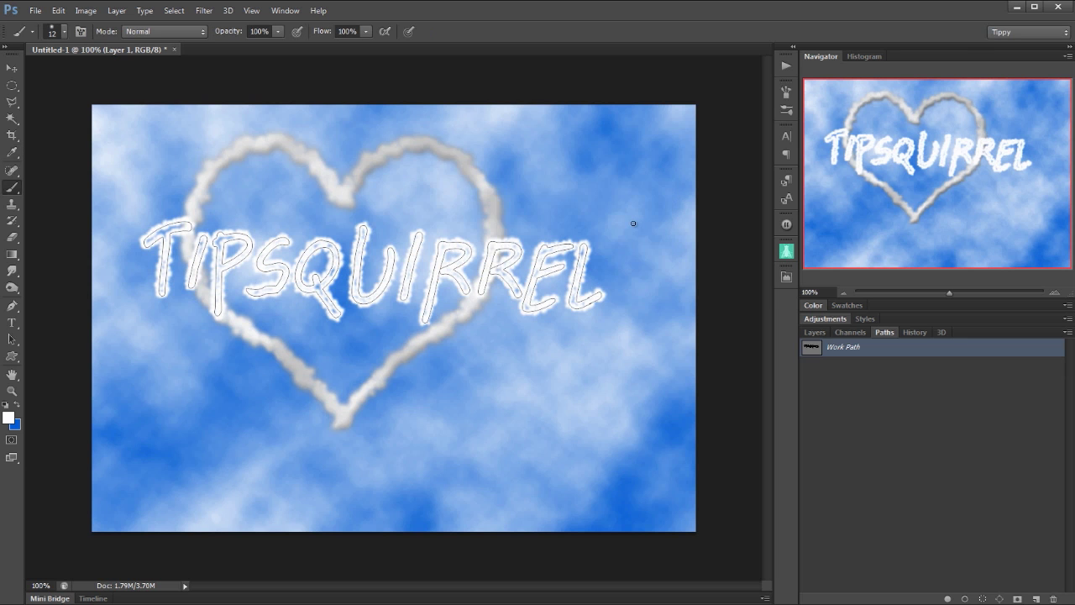
left_click(897, 438)
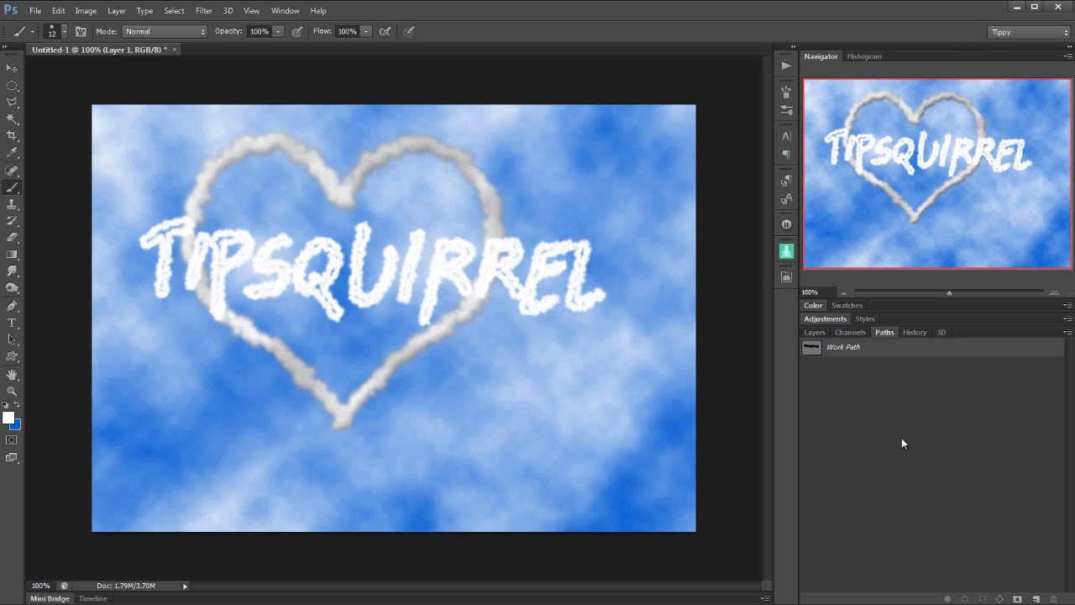
key("ctrl+z")
- Enlarge the brush to 15 px and Stroke Path the TIPSQUIRREL work path with it
left_click(788, 95)
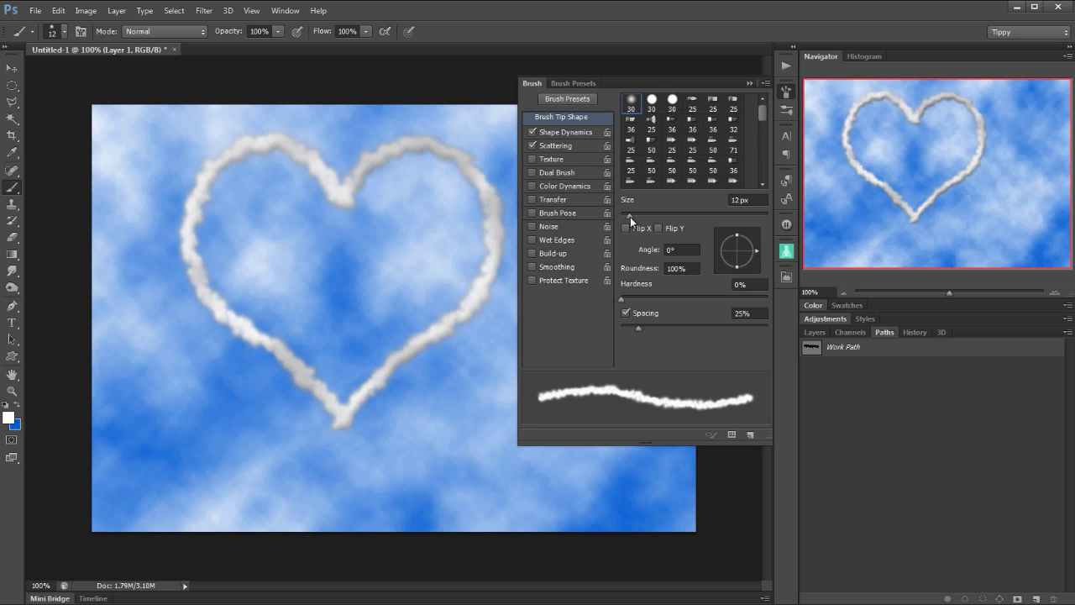
left_click_drag(630, 217, 630, 217)
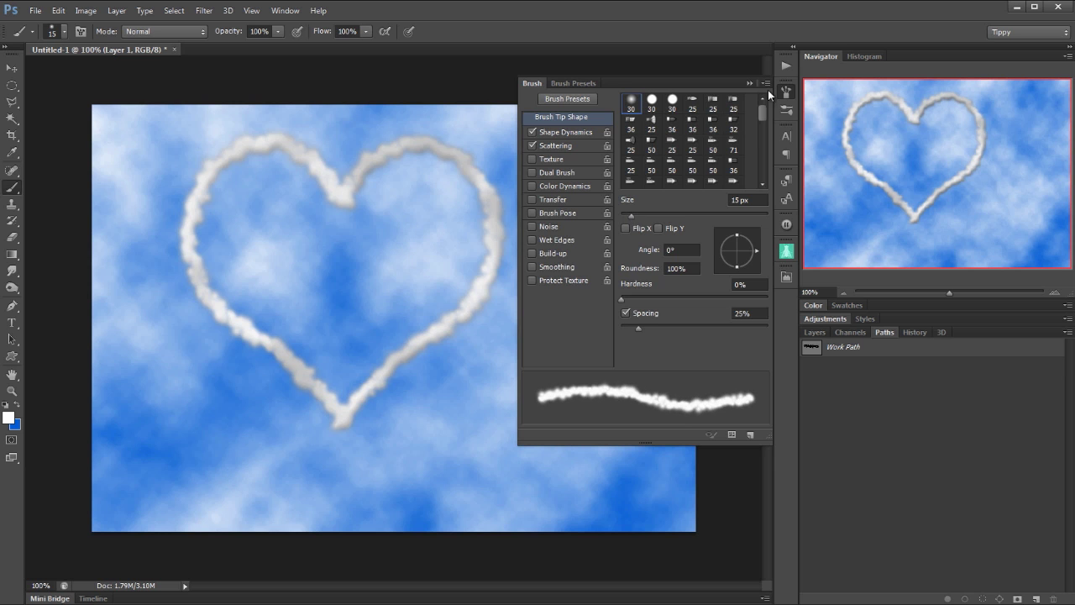
left_click(748, 84)
right_click(806, 358)
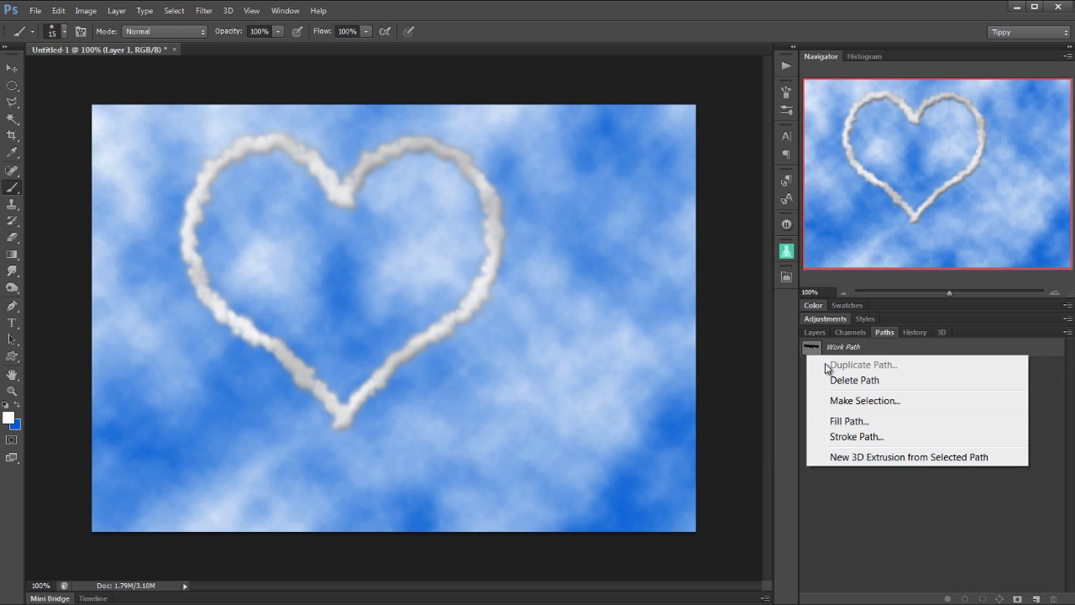
left_click(850, 439)
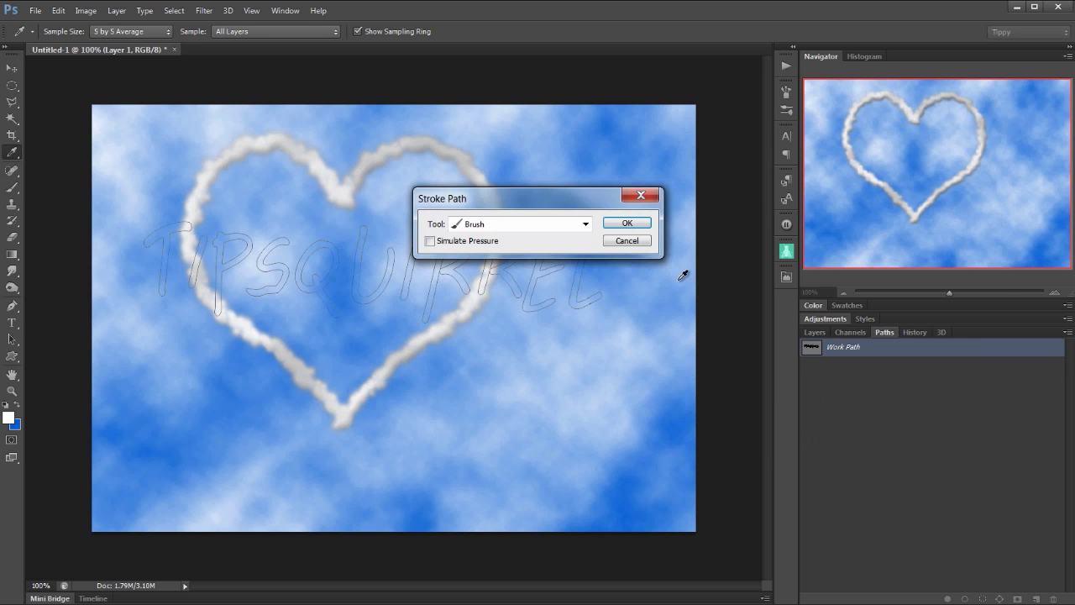
left_click(627, 223)
left_click(839, 437)
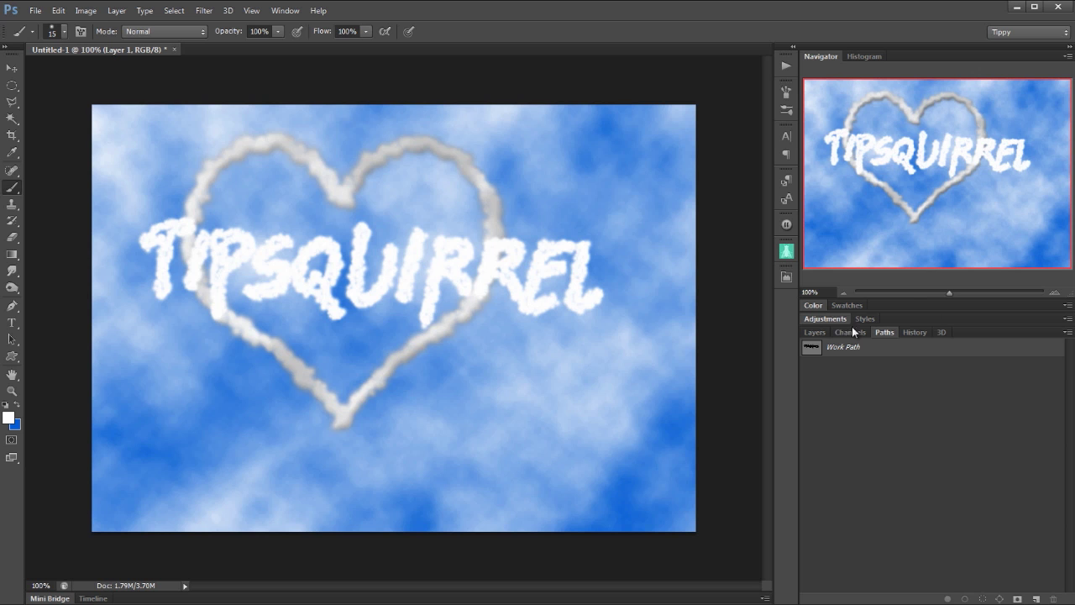
- Show the Layers panel and uncheck Shape Dynamics in the Brush panel
left_click(820, 337)
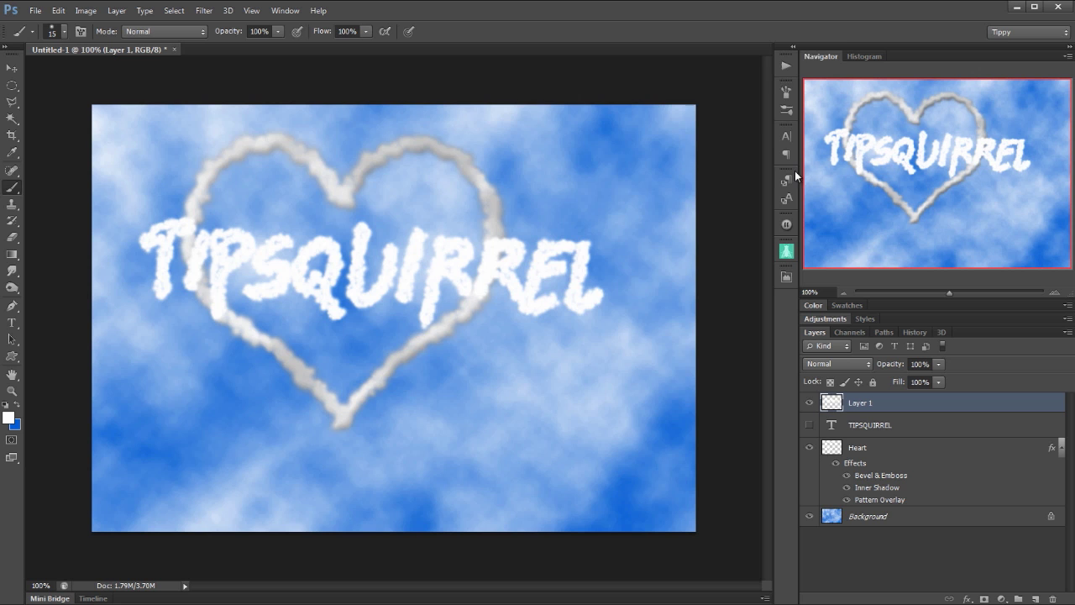
left_click(787, 91)
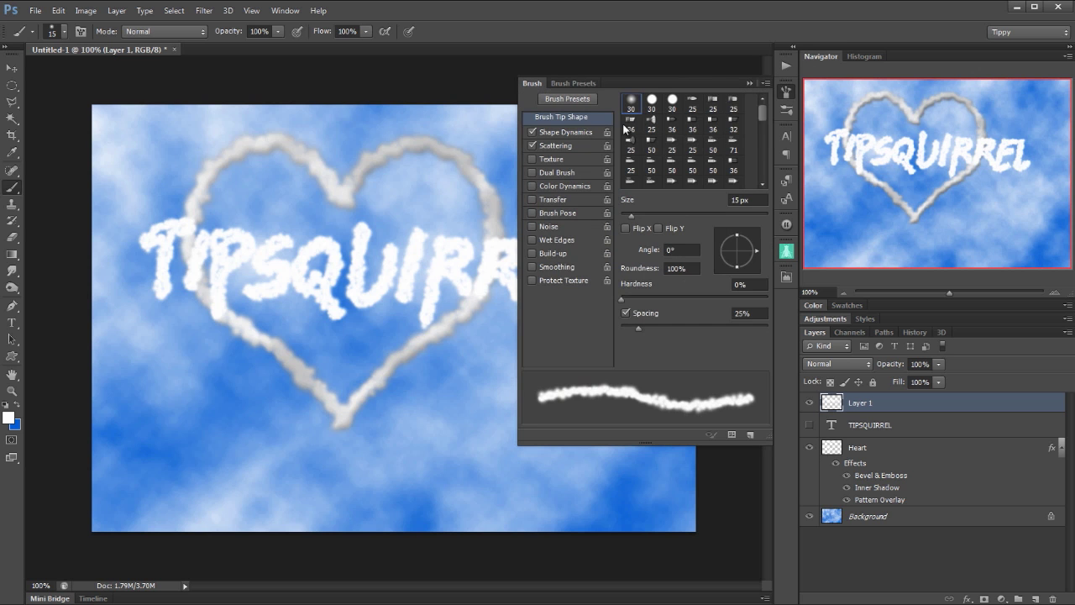
left_click(530, 136)
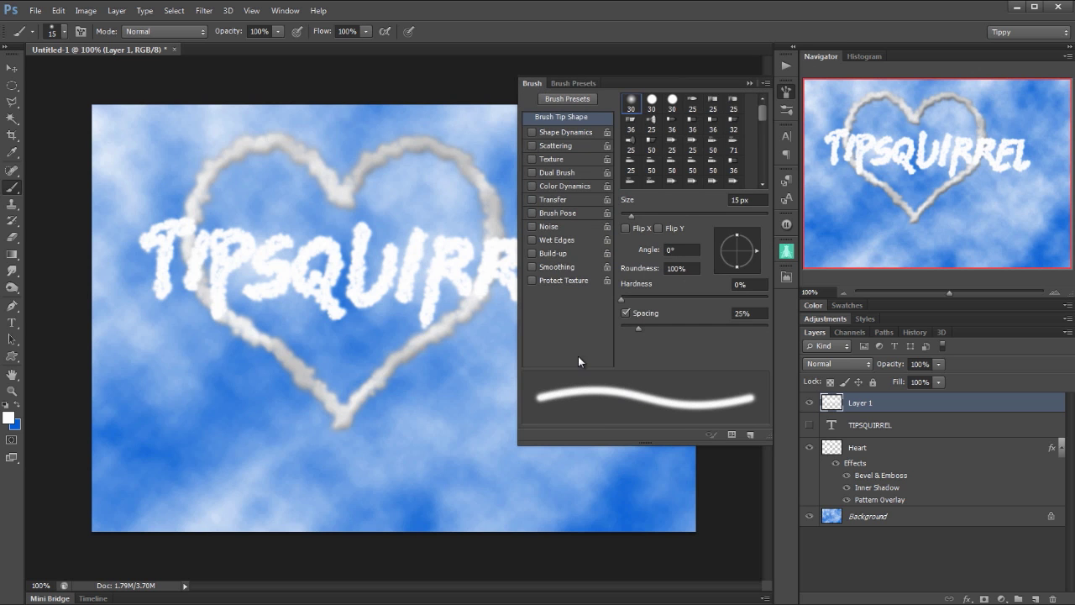
left_click(750, 83)
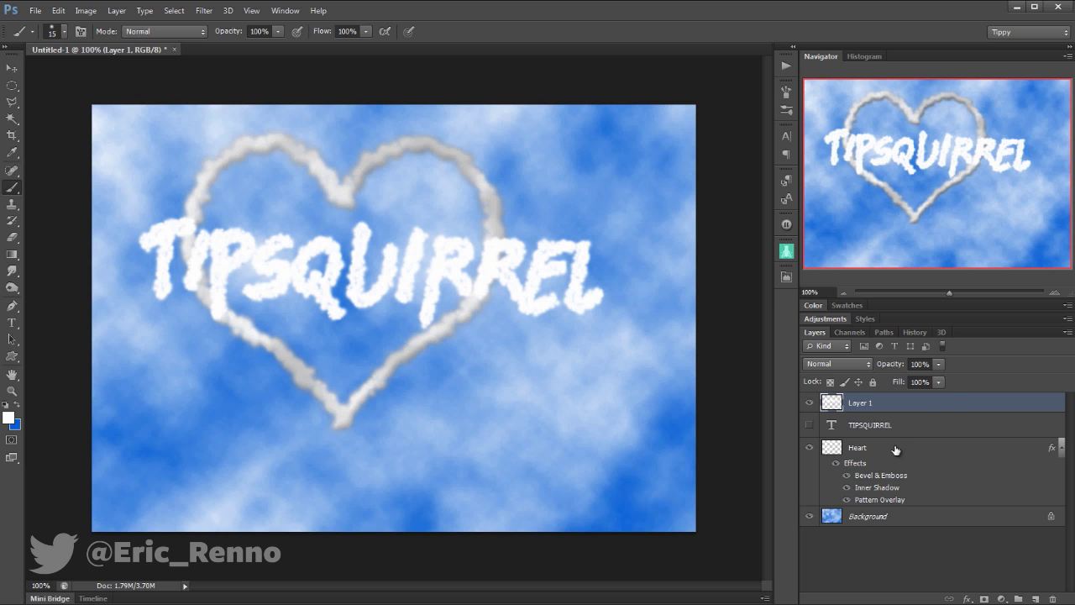
- Give Layer 1 a softened Bevel & Emboss, Inner Shadow at 32, and 20% clouds Pattern Overlay at scale 406
double_click(952, 406)
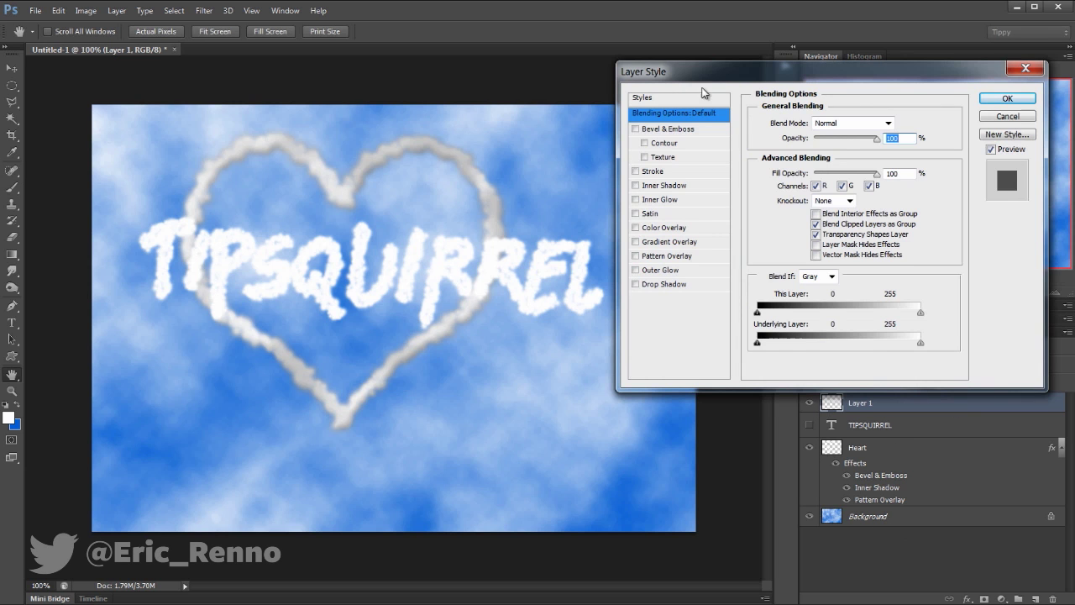
left_click(649, 130)
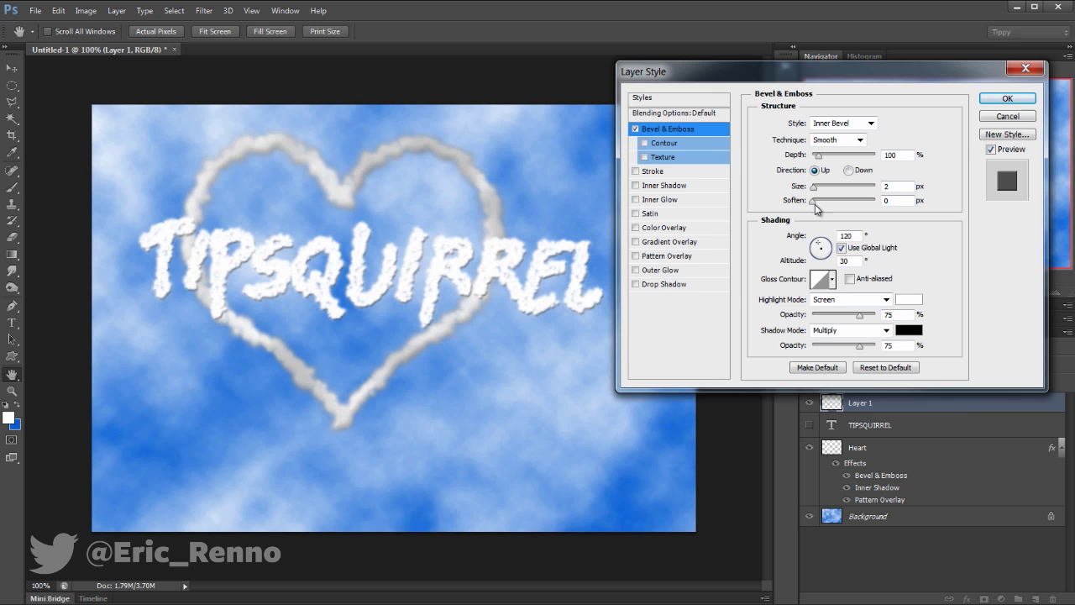
left_click_drag(814, 201, 849, 209)
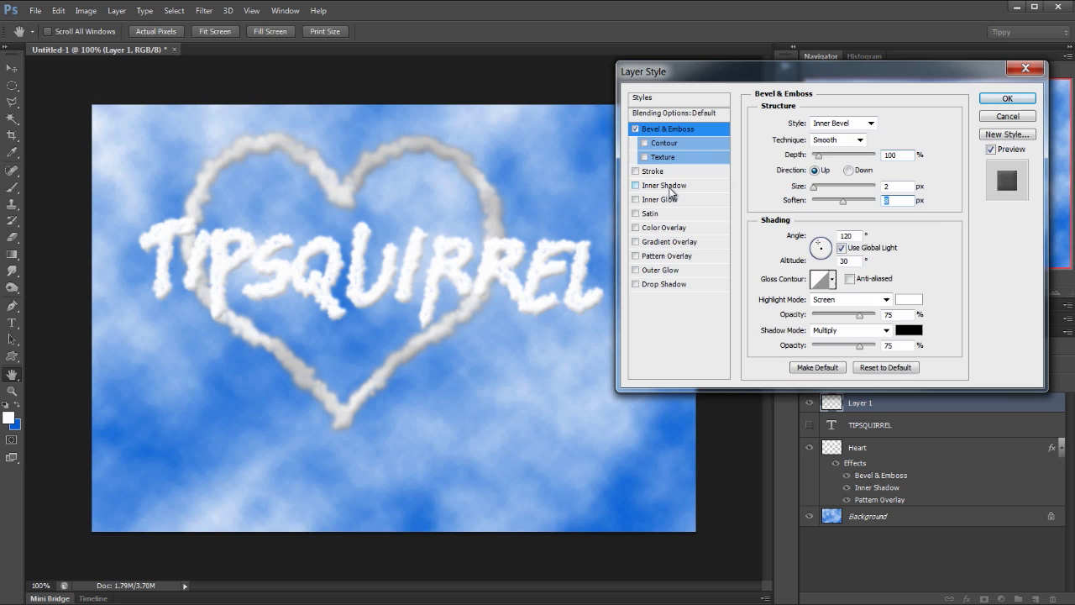
left_click(670, 185)
left_click_drag(854, 144, 822, 140)
left_click(668, 255)
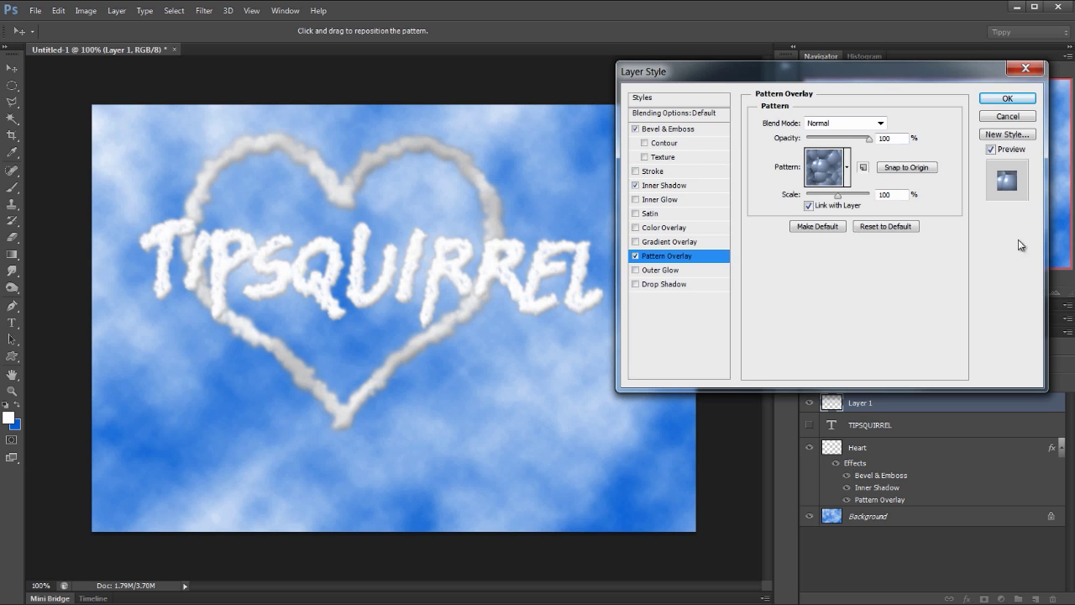
left_click(848, 167)
left_click(843, 268)
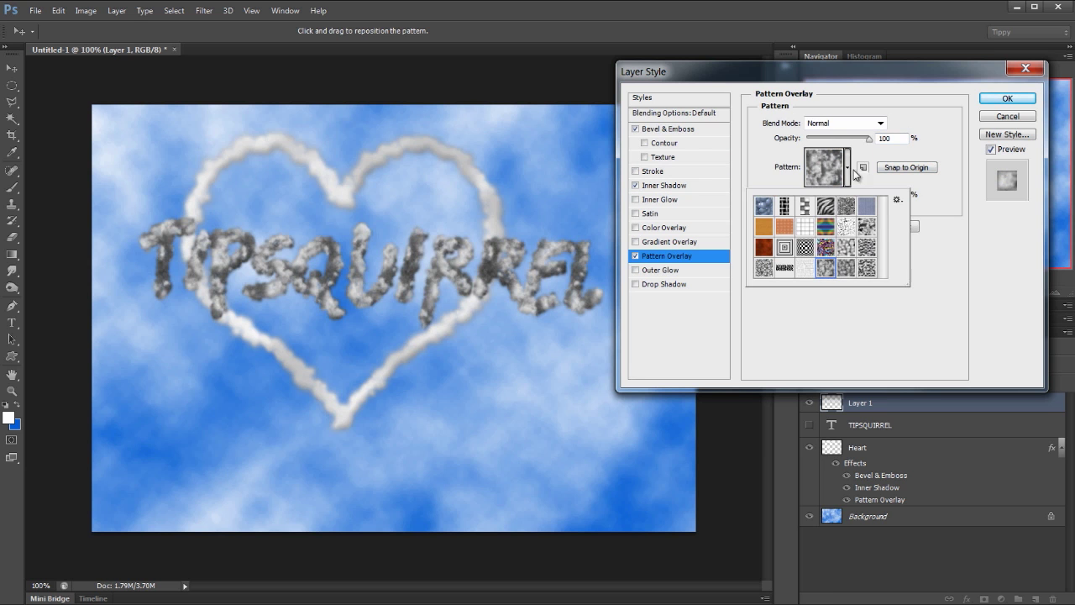
left_click_drag(869, 139, 822, 142)
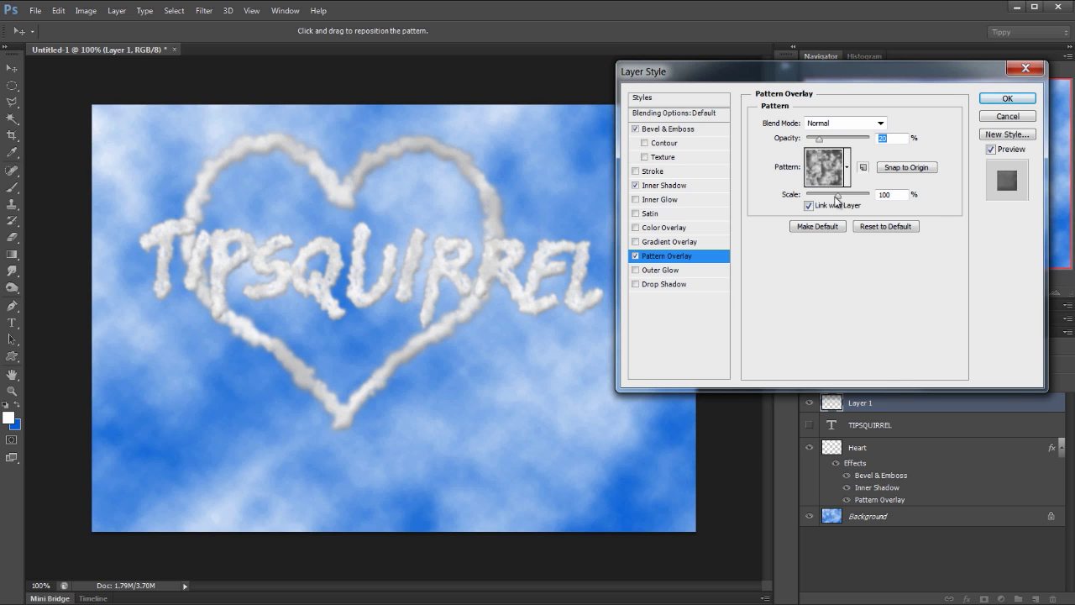
left_click_drag(838, 196, 850, 197)
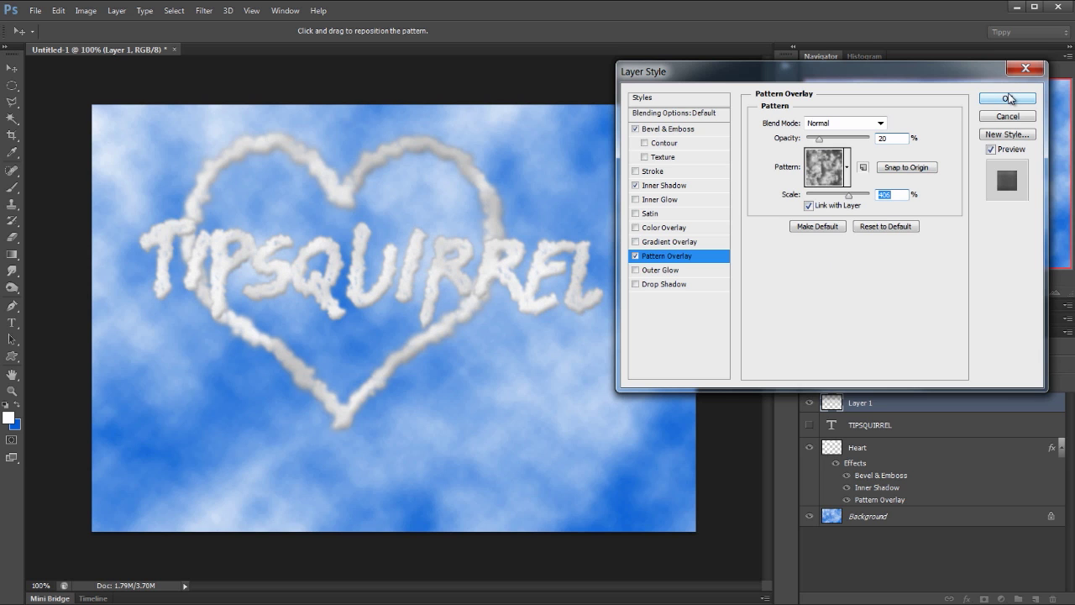
left_click(1008, 98)
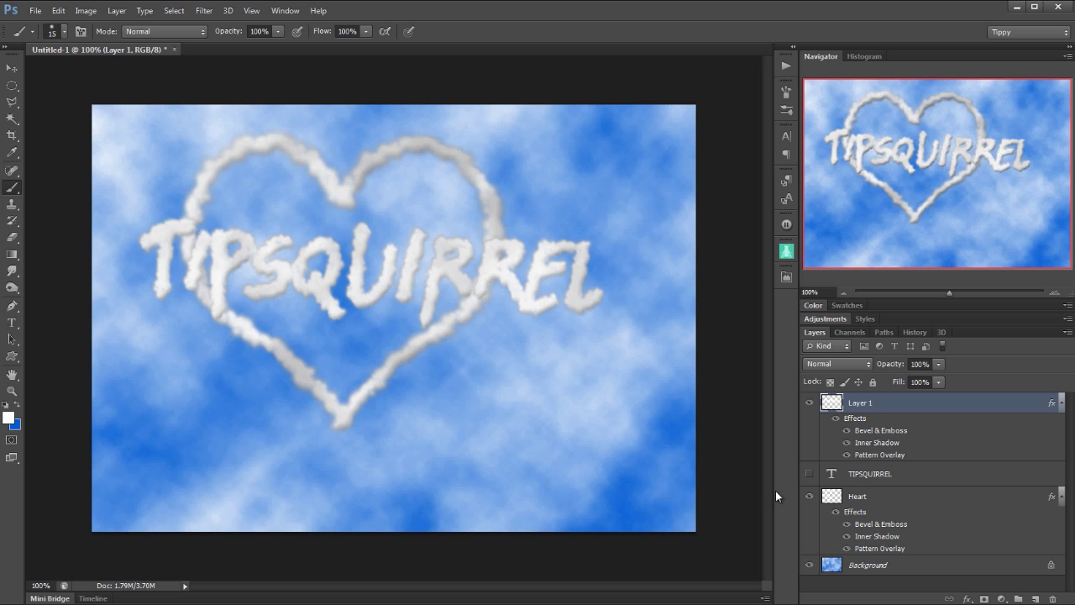
- Hide the Heart layer, paint cloud joining the Q's tail to the U, and re-enable Shape Dynamics and Scattering
left_click(810, 496)
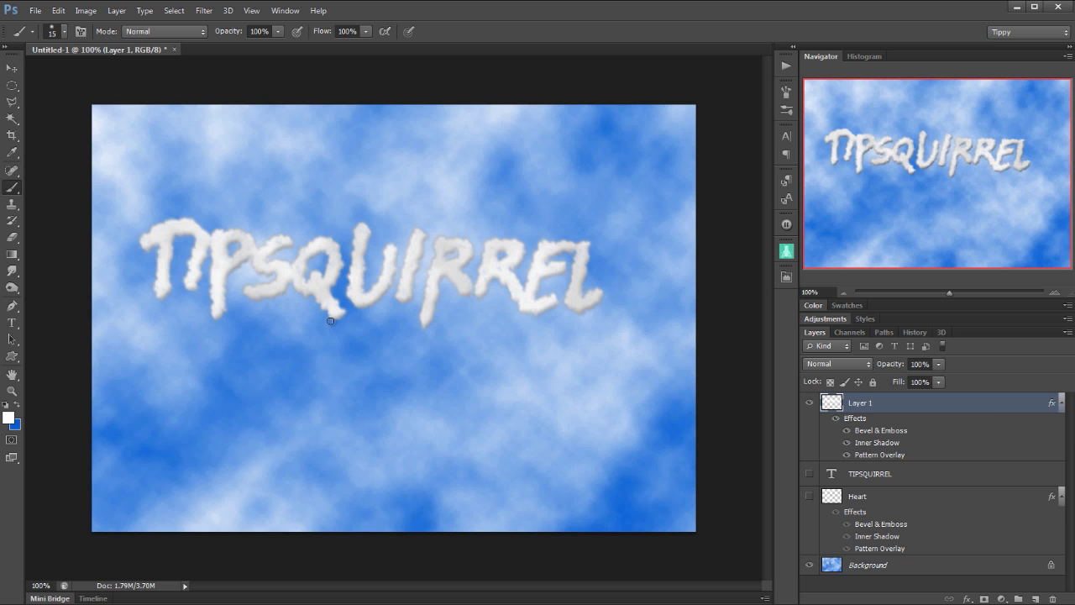
mouse_move(341, 315)
left_mouse_down()
mouse_move(349, 294)
mouse_move(336, 307)
left_mouse_up()
left_click(786, 91)
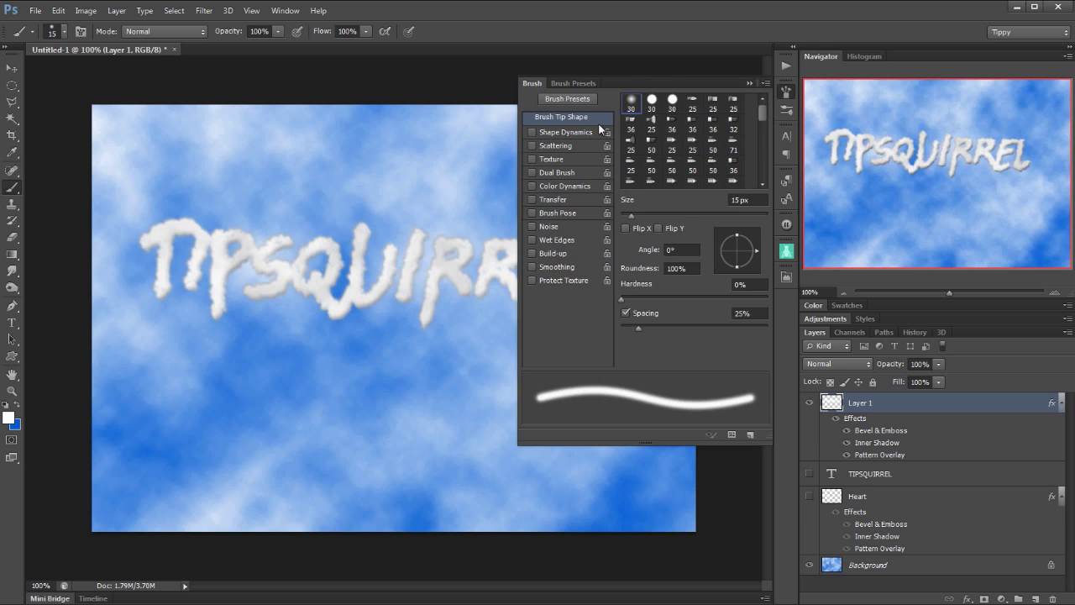
left_click(531, 132)
left_click(531, 145)
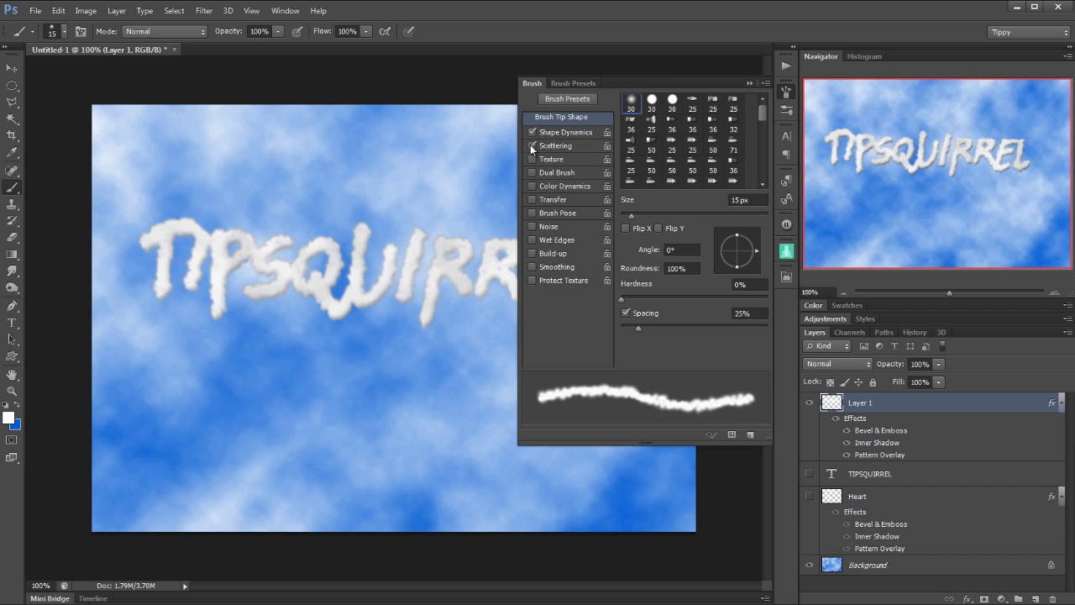
left_click(747, 84)
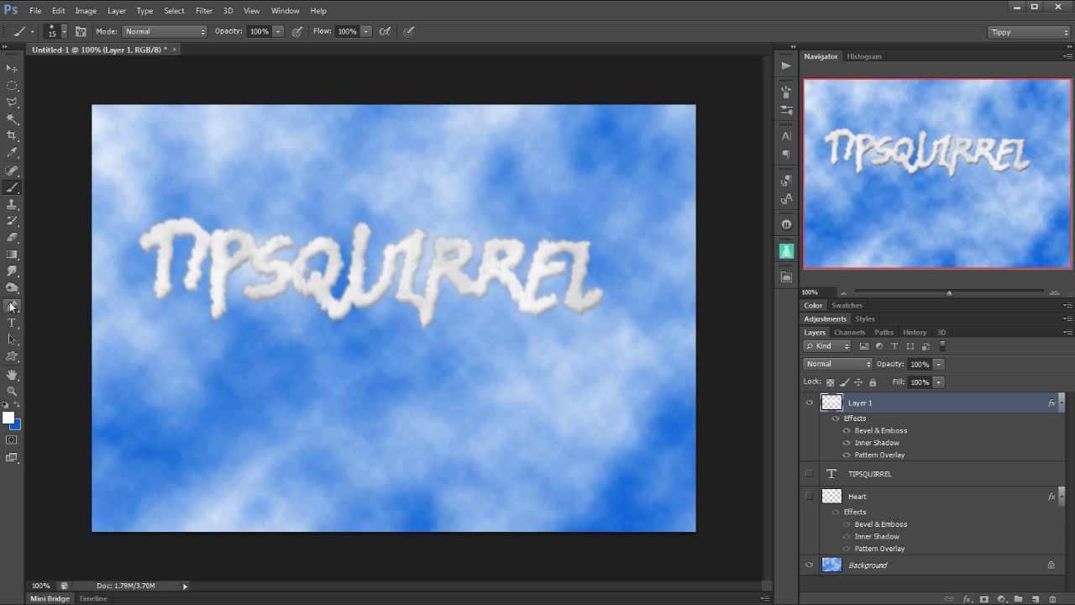
- Draw a curved Pen path from just off the lower-left sky edge up to the first T
left_click(12, 306)
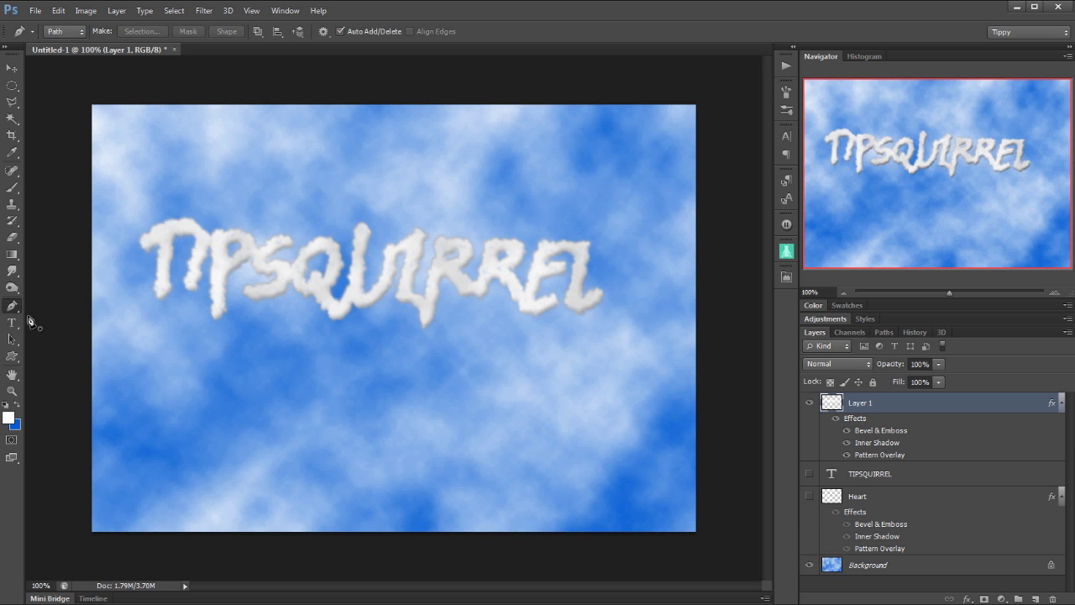
left_click(69, 473)
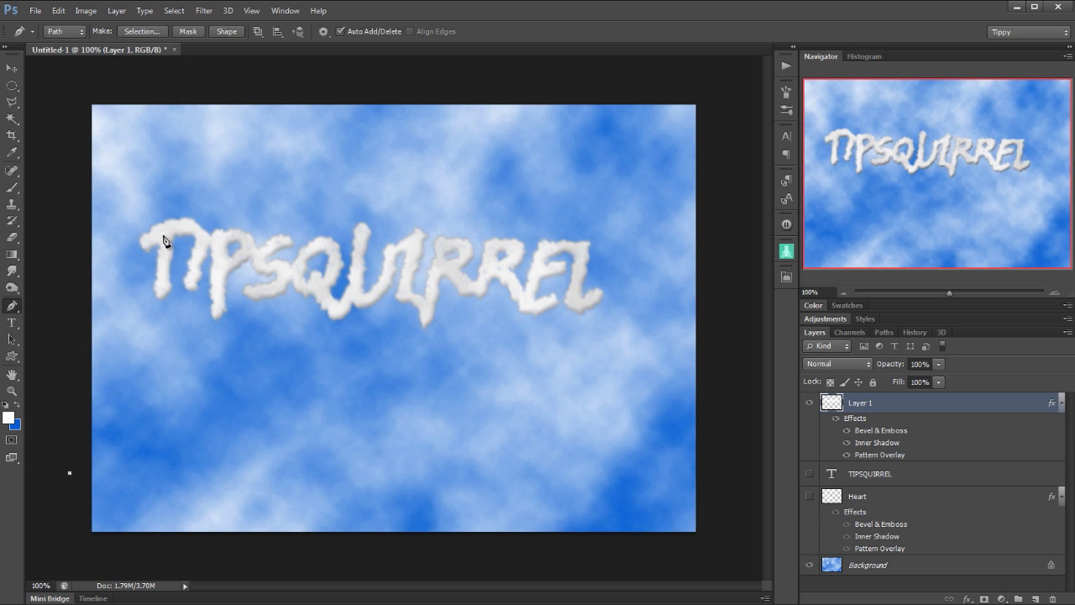
left_click_drag(164, 230, 154, 99)
- Stroke the curved work path with the cloud brush enlarged to about 30 px
left_click(888, 333)
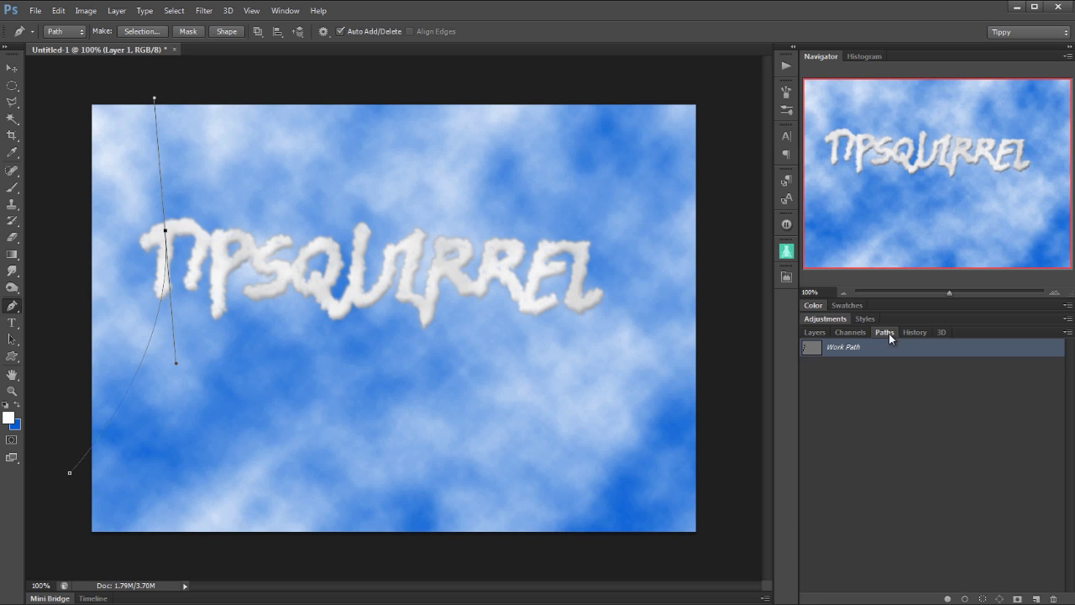
left_click(786, 91)
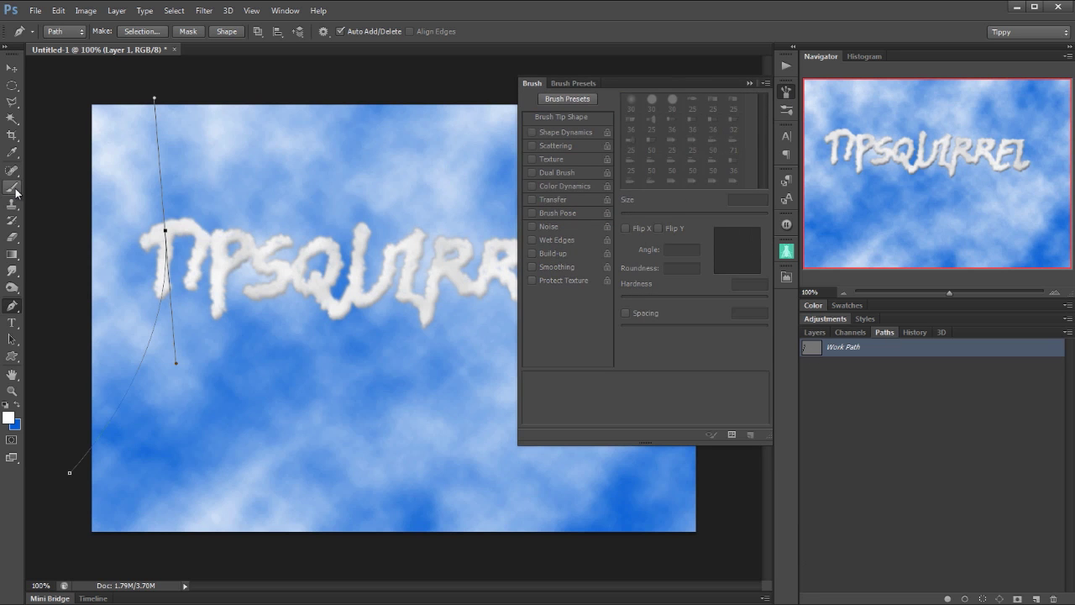
left_click(12, 188)
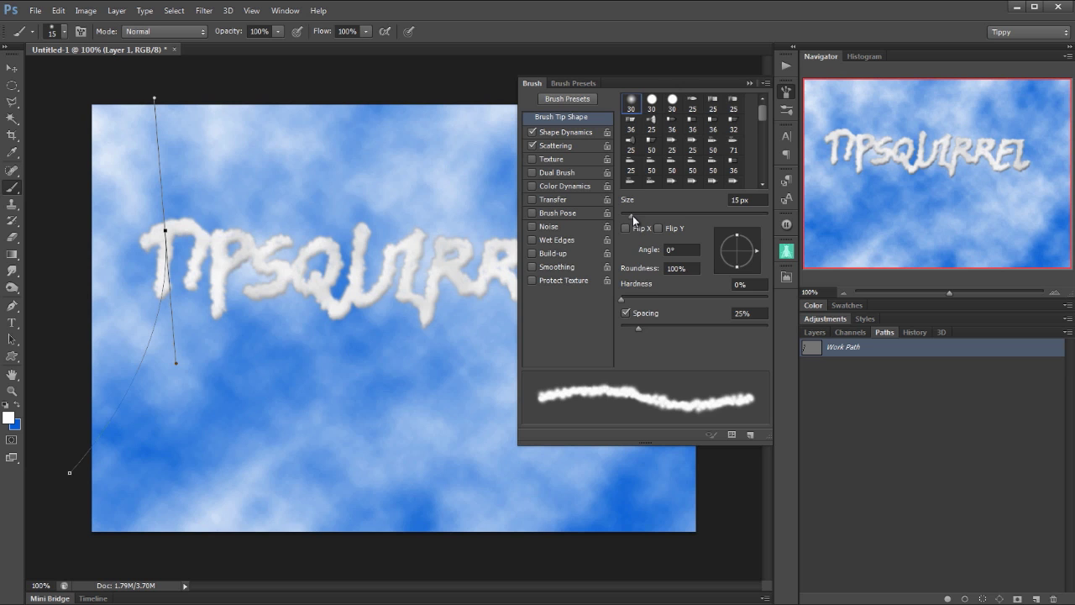
left_click_drag(632, 215, 646, 215)
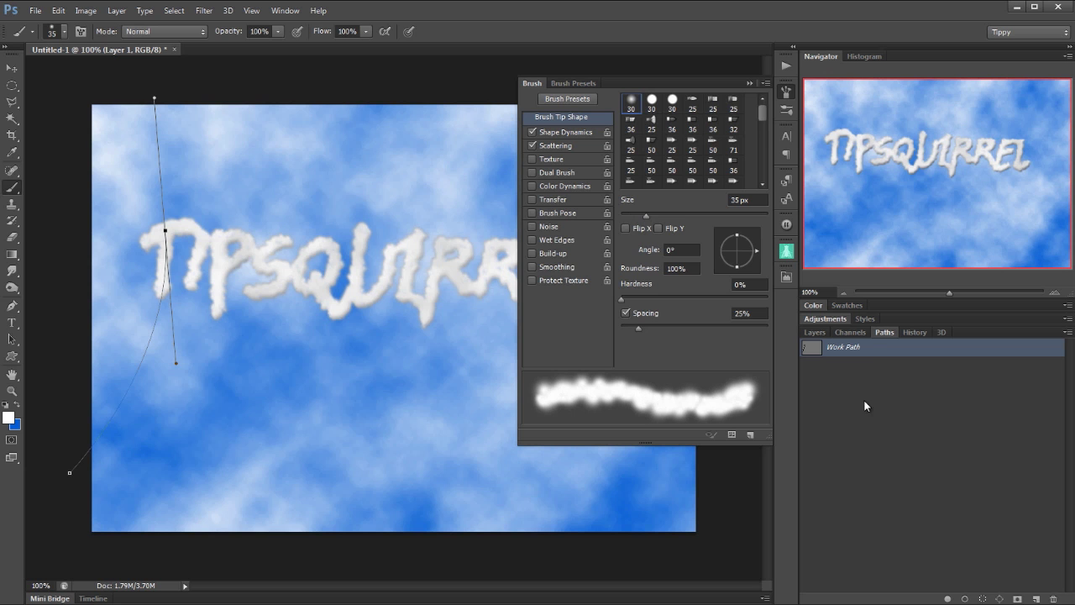
right_click(865, 352)
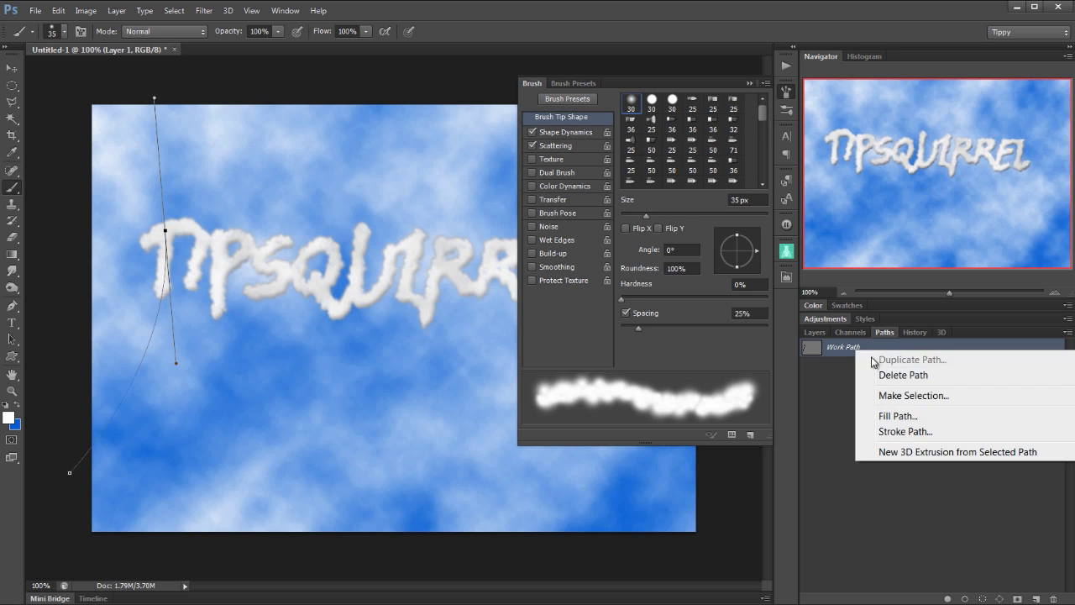
left_click(901, 432)
left_click(630, 220)
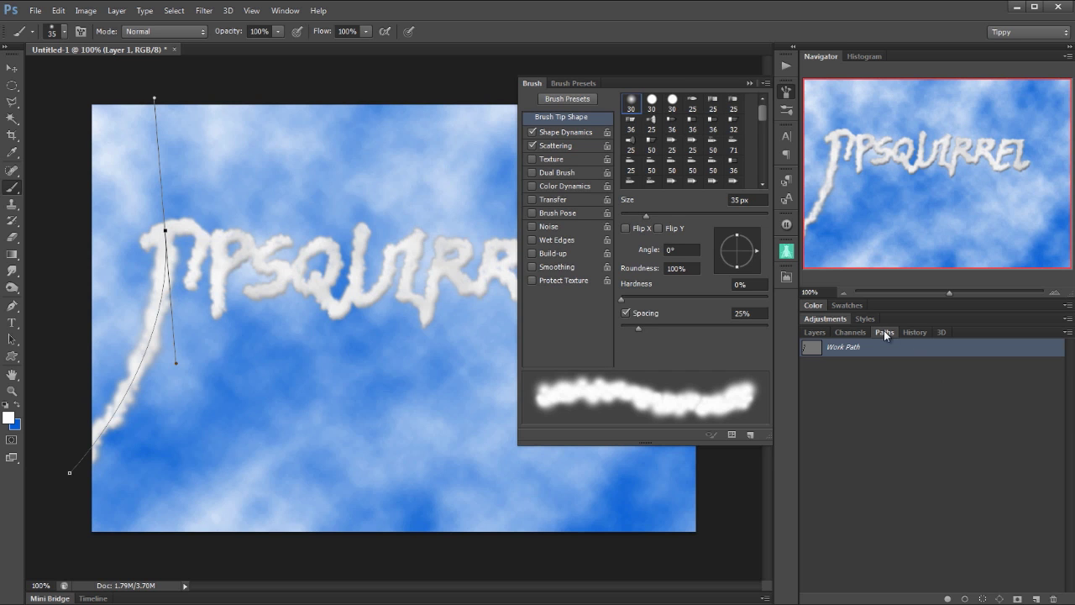
- Undo the too-thick stroke, restroke the path at 24 px, and deselect the path
key("ctrl+z")
left_click_drag(647, 214, 639, 214)
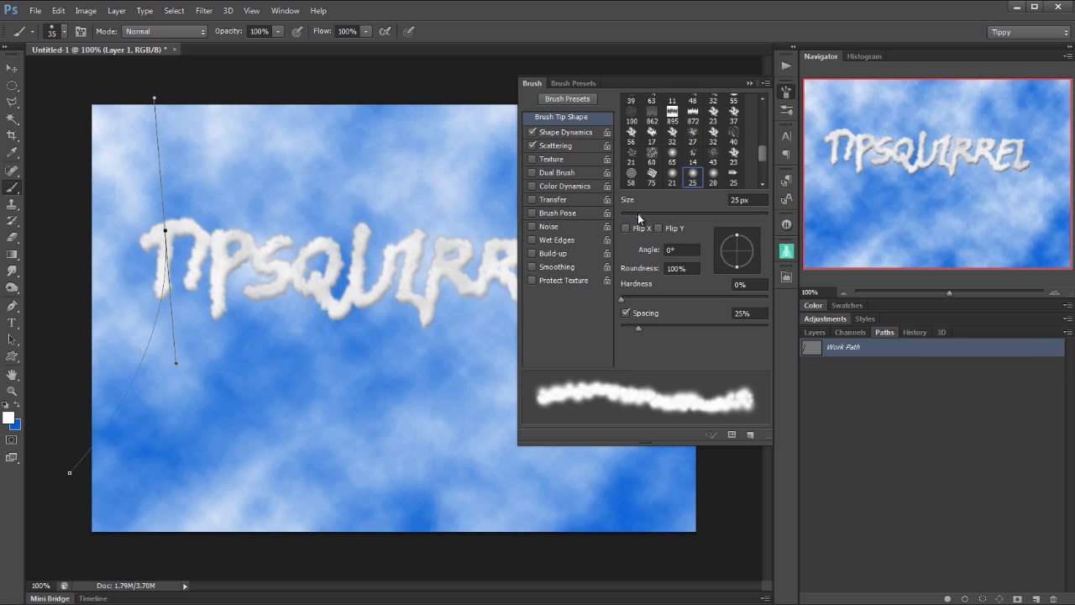
right_click(811, 353)
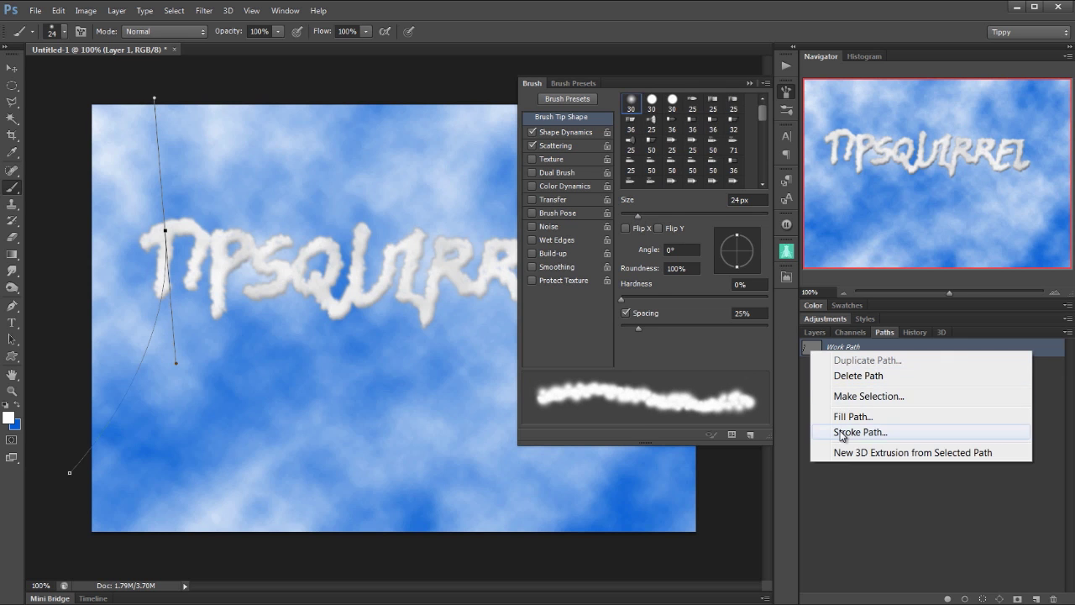
left_click(875, 434)
left_click(625, 223)
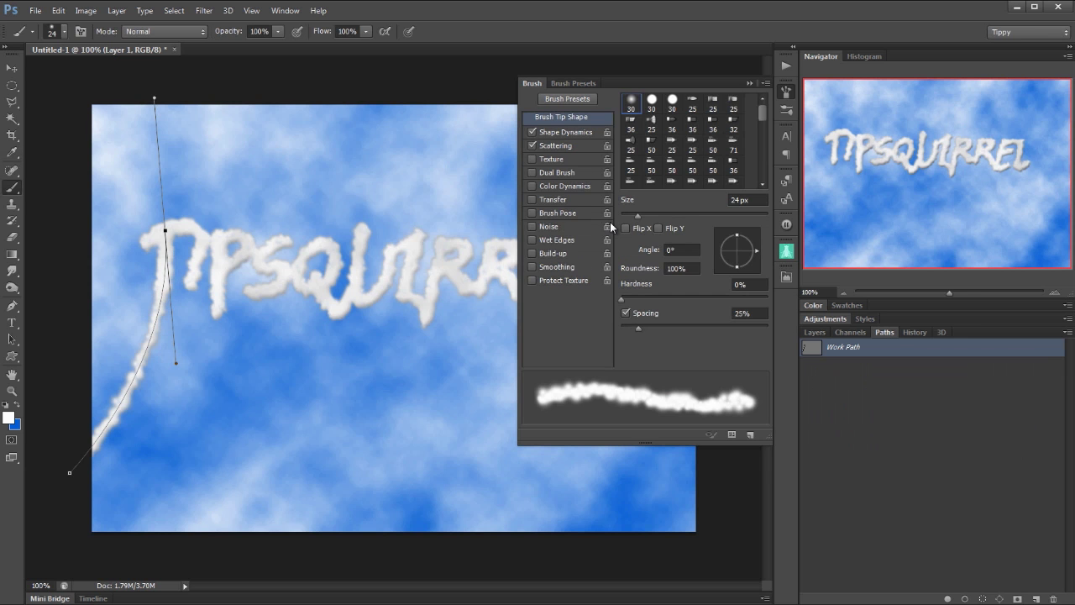
left_click(907, 410)
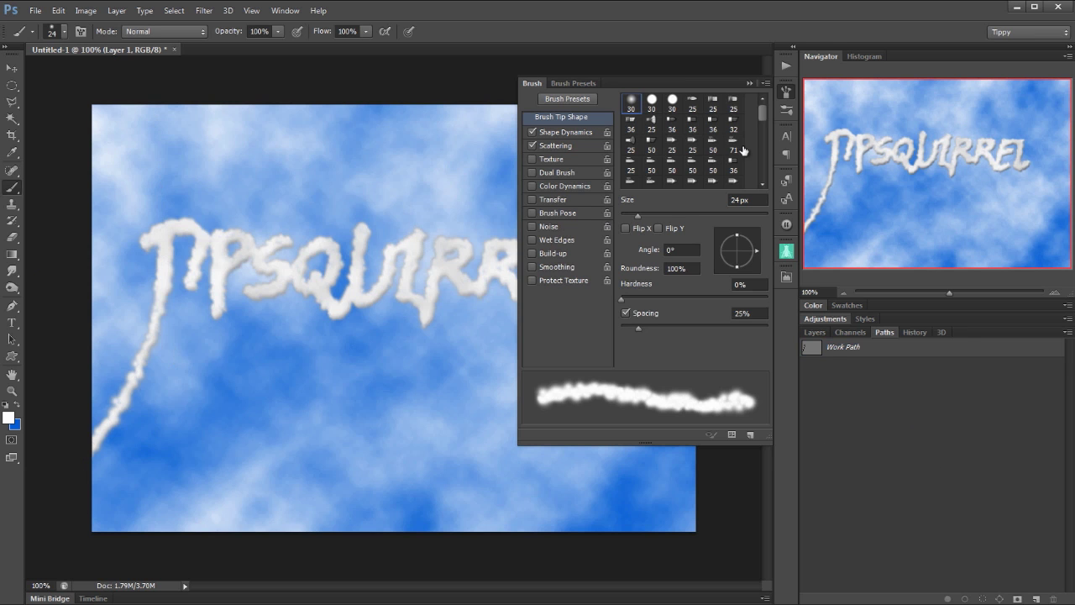
left_click(748, 84)
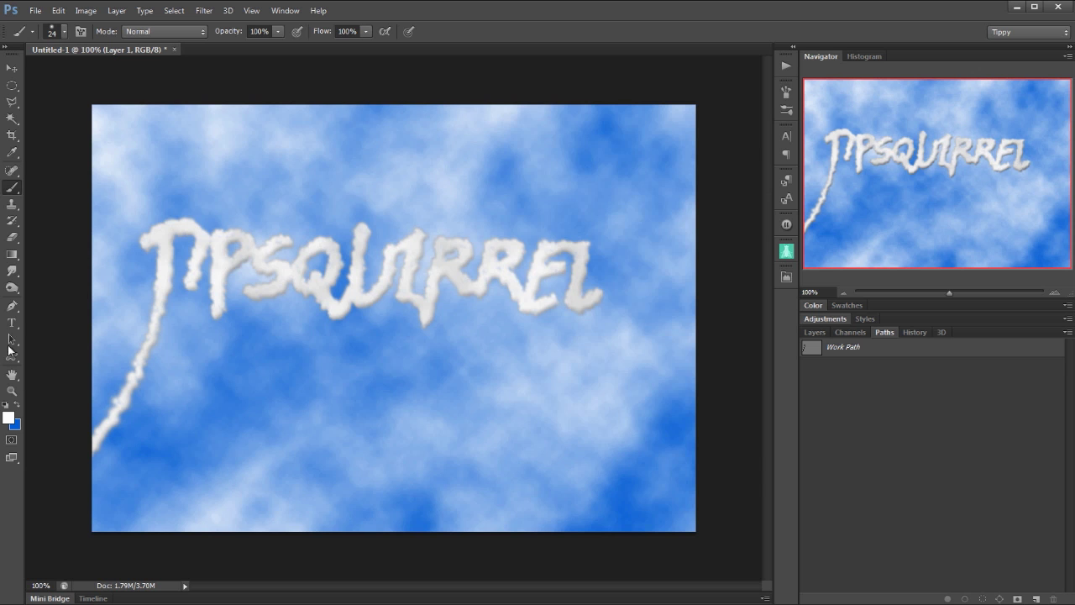
- Draw a curved path from the final L to the top-right edge and stroke it with the cloud brush
left_click(12, 306)
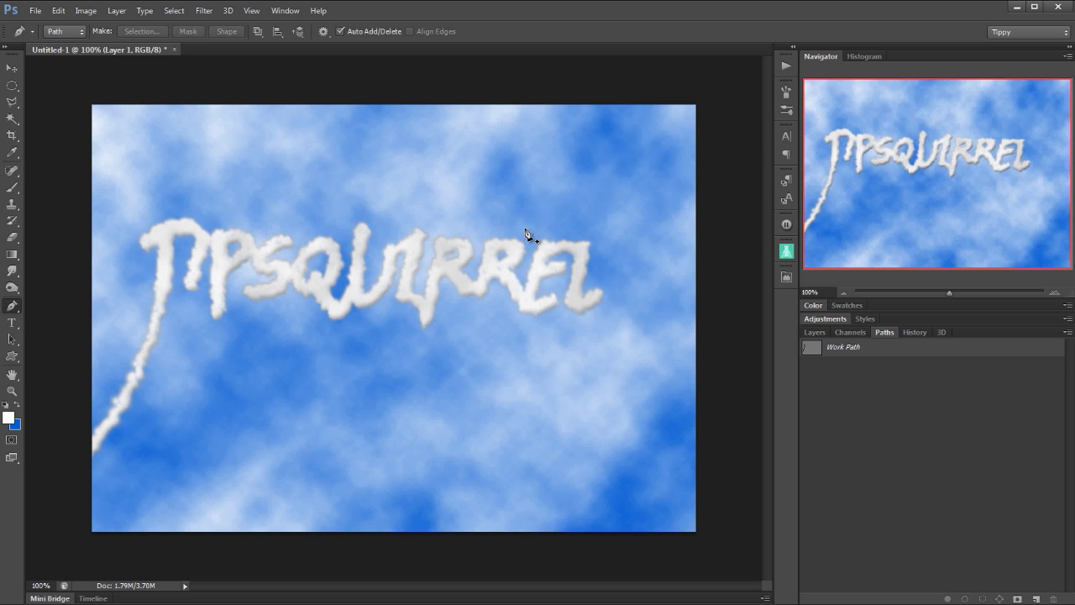
left_click(592, 298)
left_click_drag(704, 174, 719, 122)
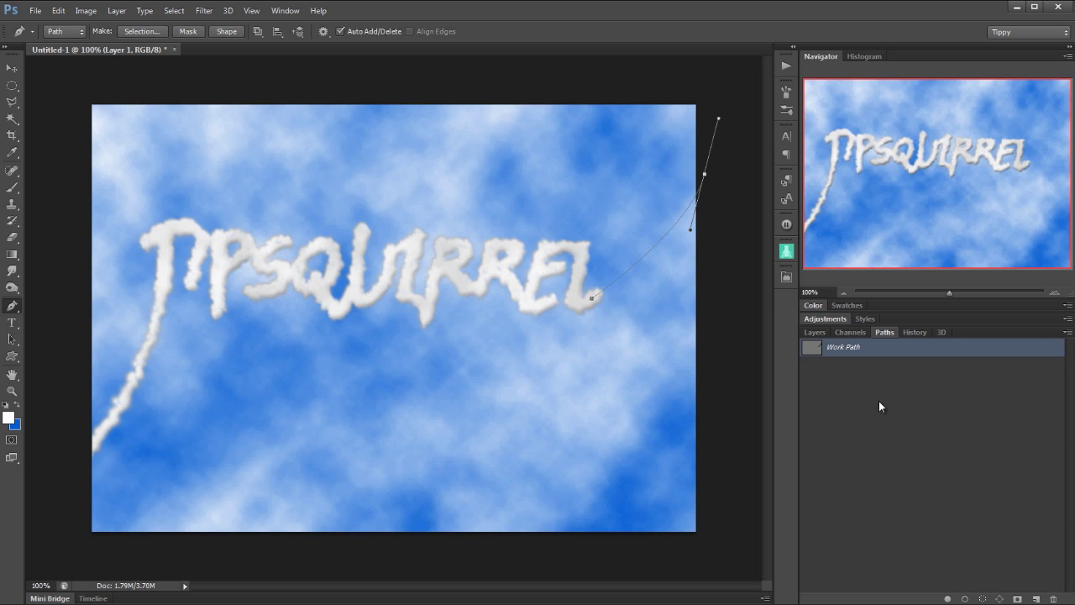
right_click(817, 347)
left_click(870, 427)
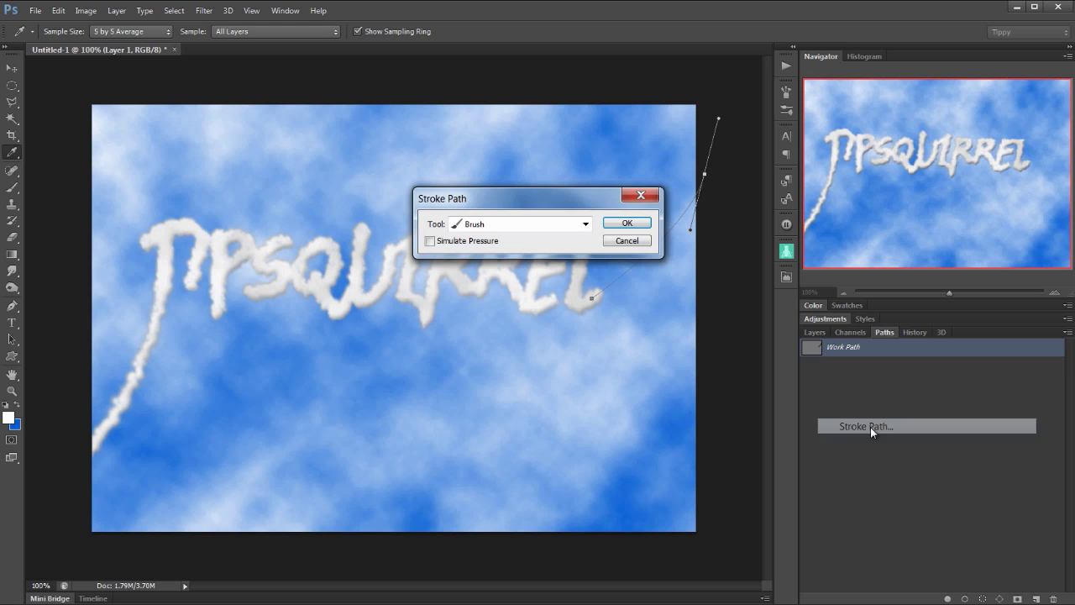
left_click(623, 223)
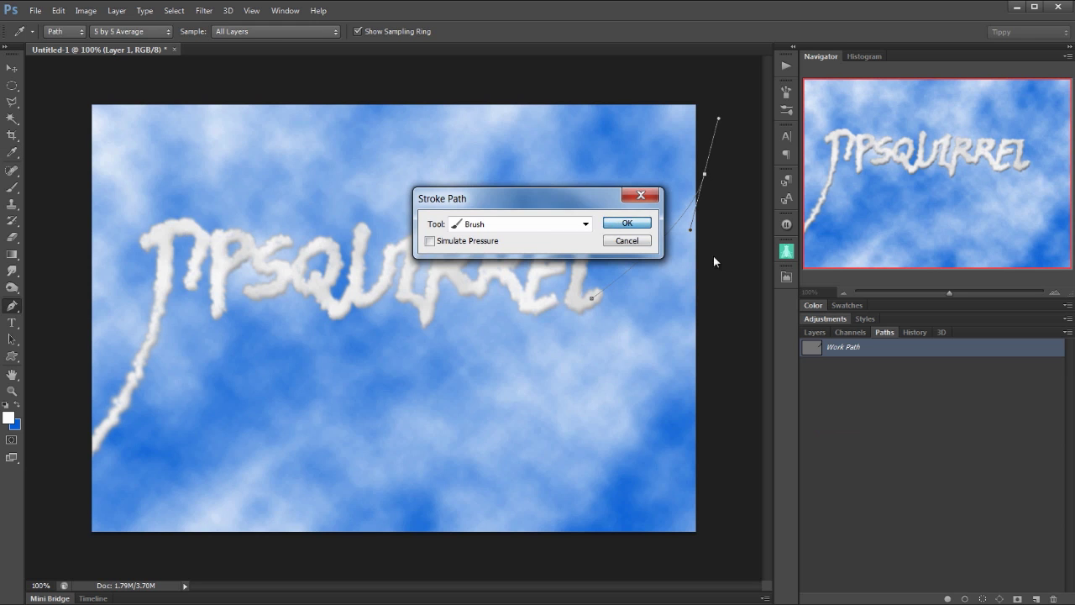
left_click(945, 492)
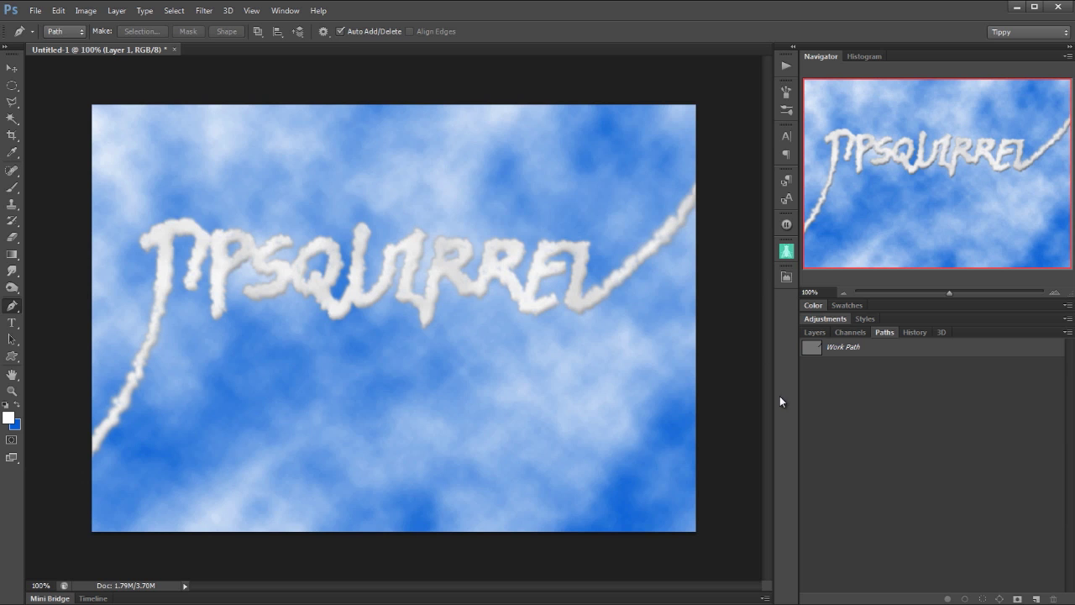
- Collapse the layer effects lists and turn the Heart layer's visibility back on
left_click(814, 331)
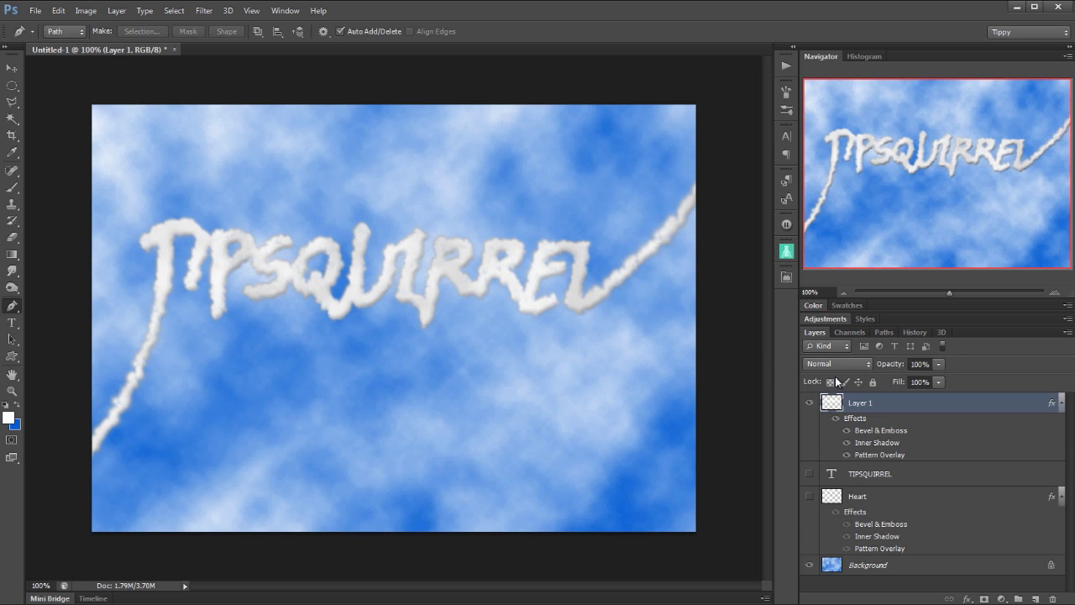
left_click(1060, 404, "alt")
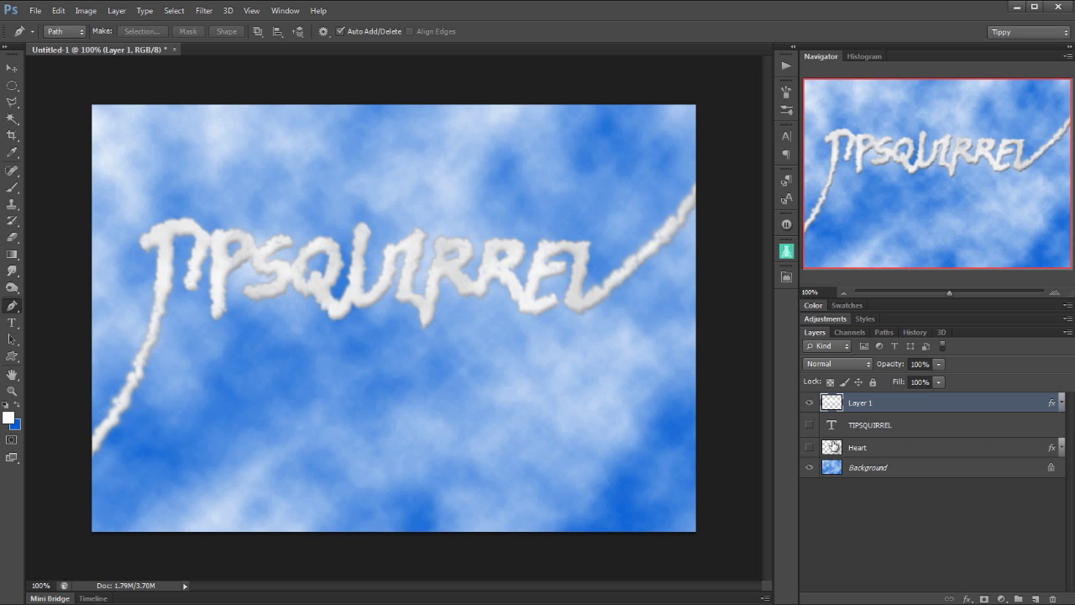
left_click(808, 450)
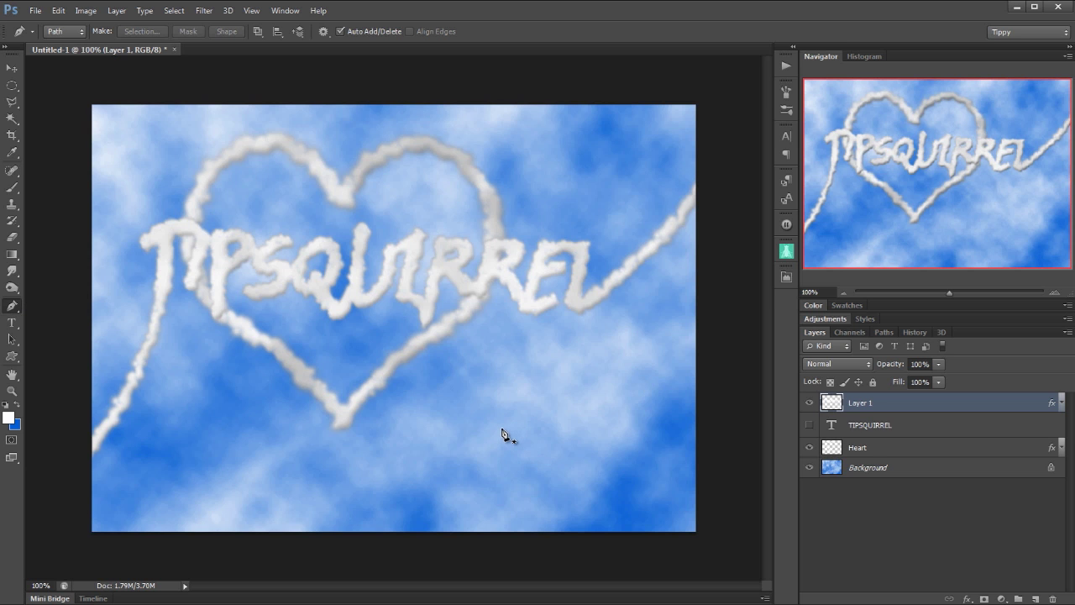
- Draw a curved path from the lower-middle sky toward the right edge, then add empty Layer 2
left_click(501, 430)
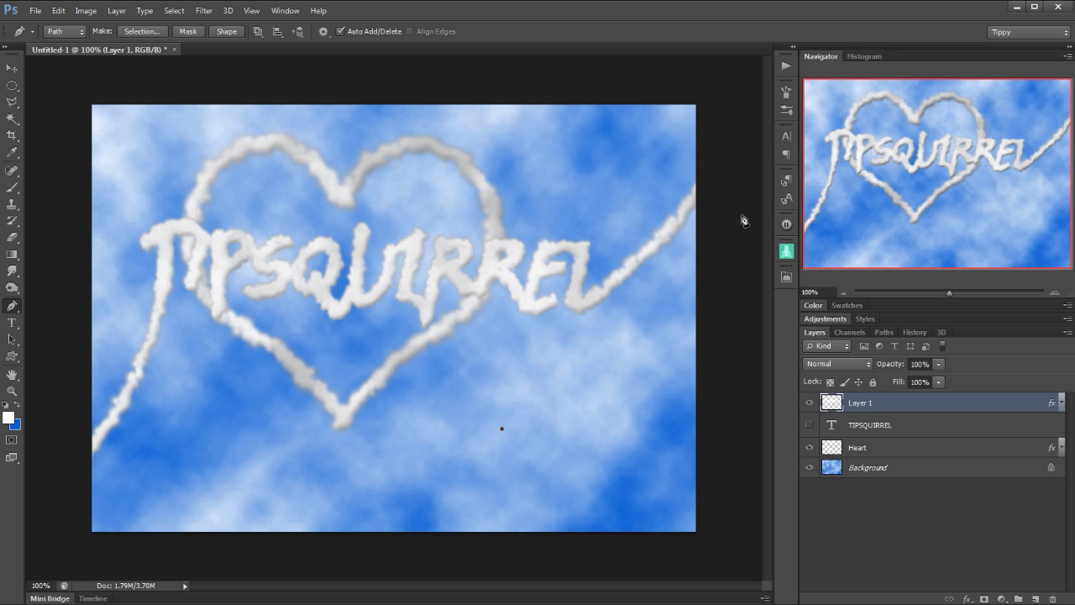
left_click_drag(743, 216, 839, 5)
left_click(1038, 597)
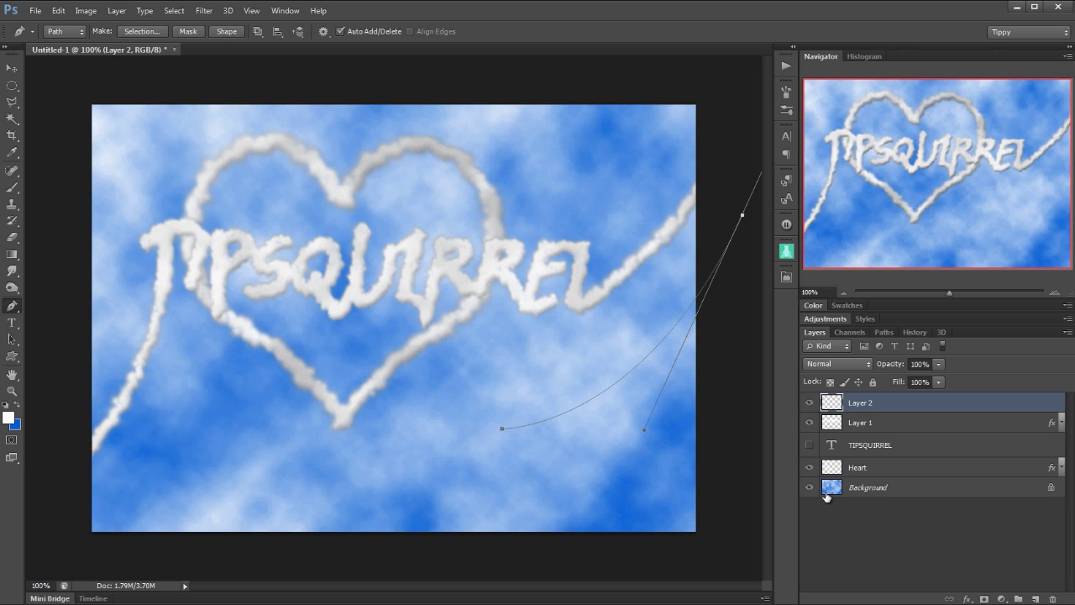
- Stroke the new work path onto Layer 2 with the cloud brush, Simulate Pressure ticked
left_click(885, 332)
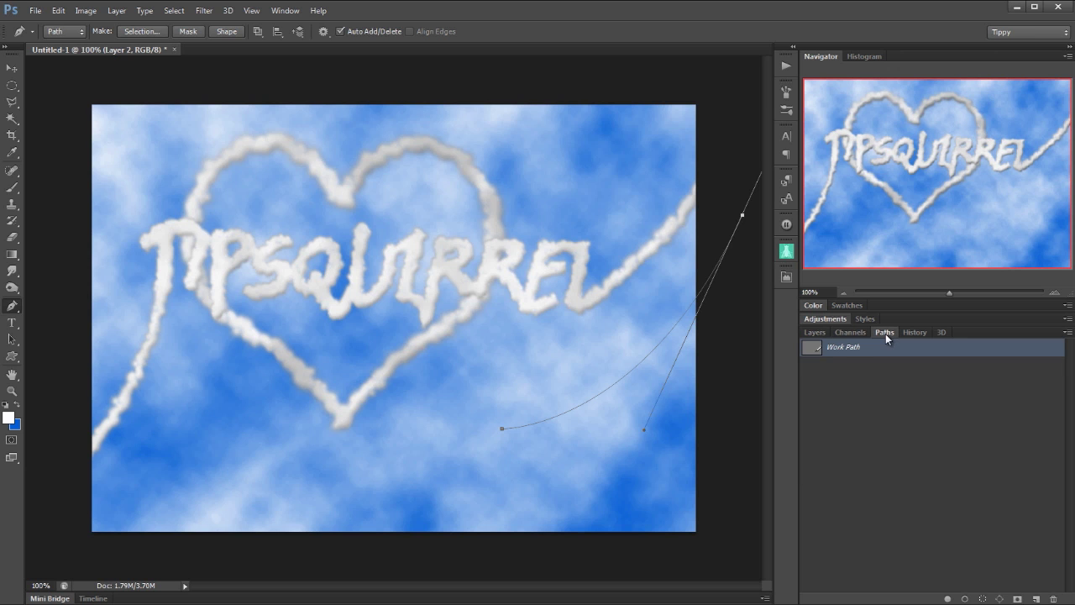
right_click(842, 353)
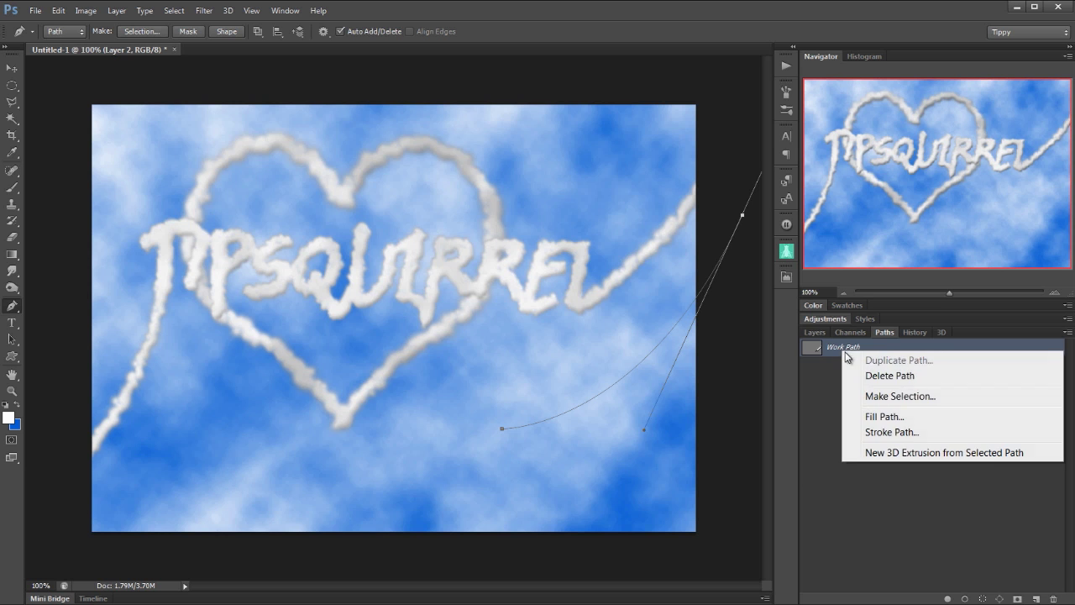
left_click(880, 432)
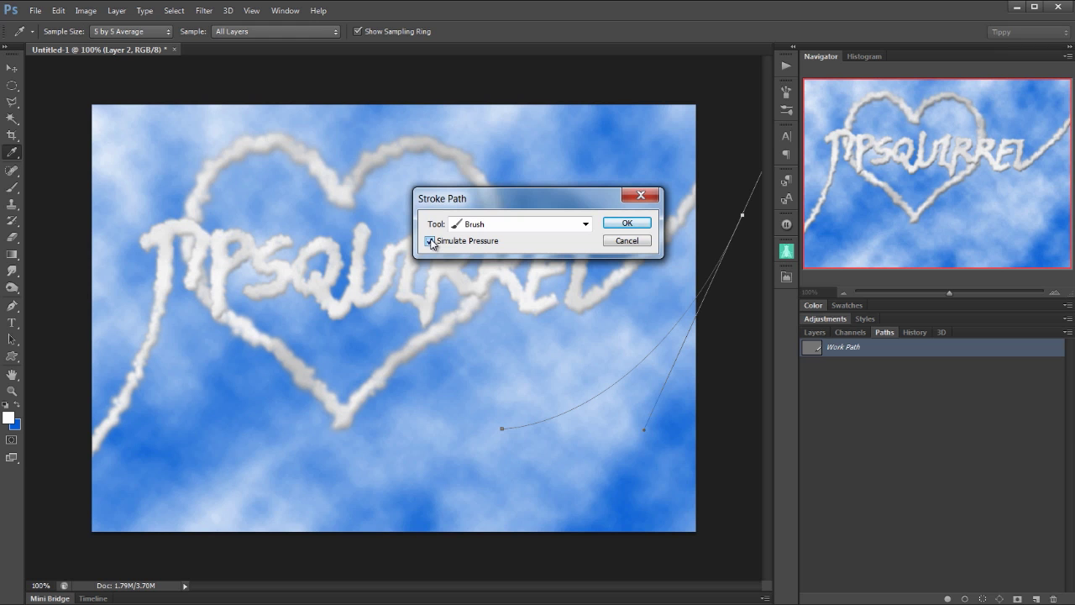
left_click(632, 225)
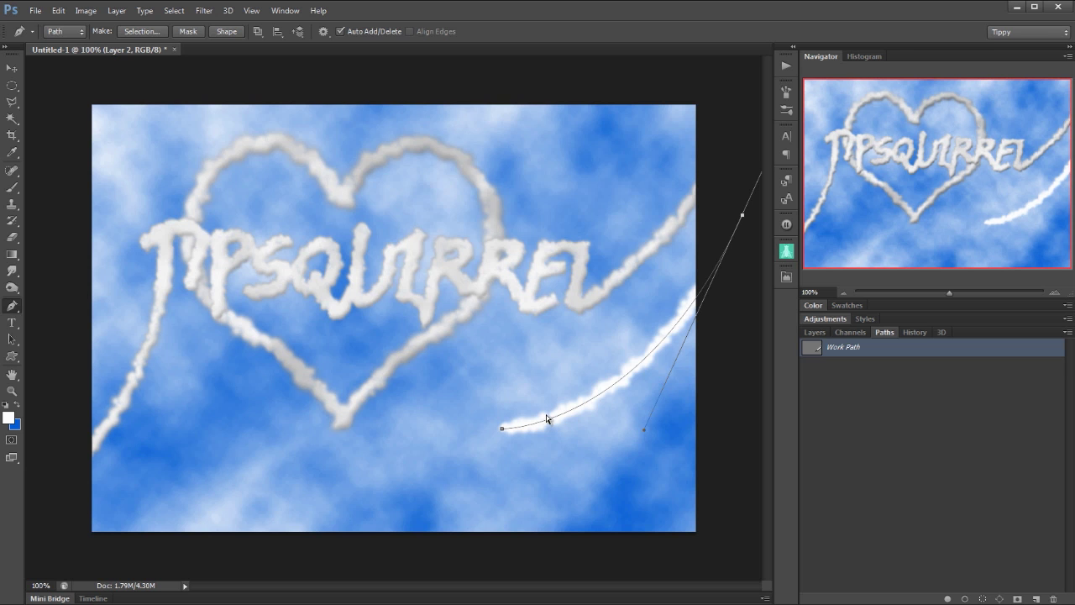
- Set the cloud brush's Size Jitter control to Pen Pressure and enlarge the tip from 24 to 46 px
left_click(784, 92)
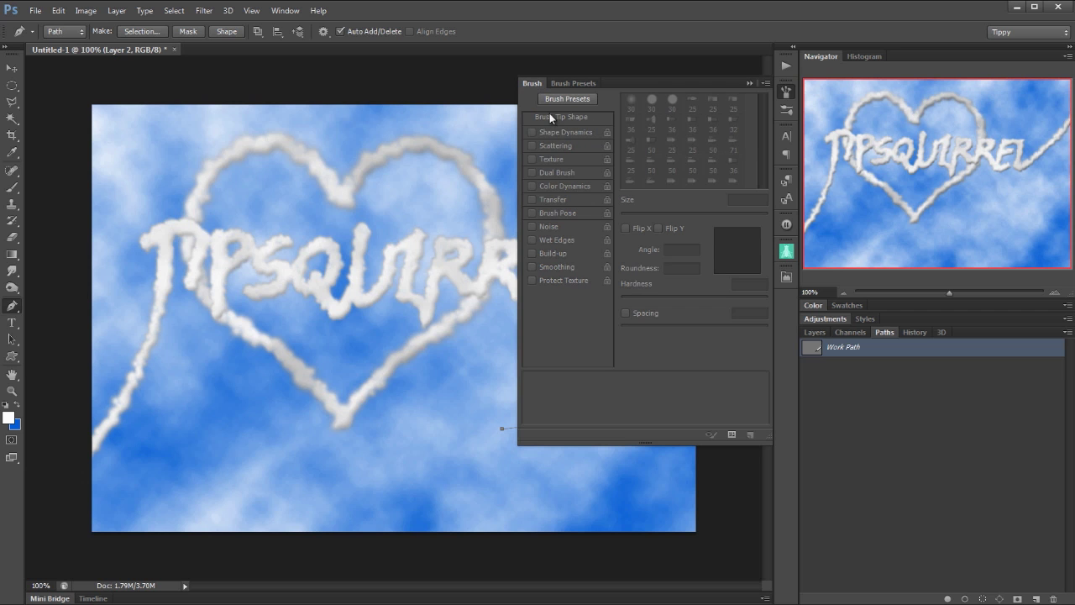
left_click(11, 187)
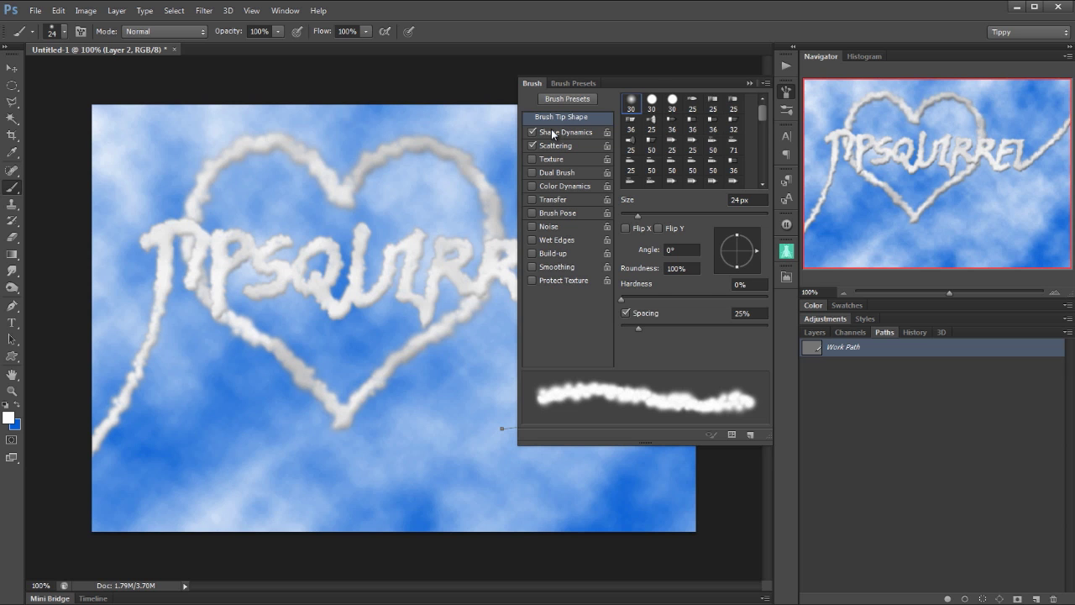
left_click(551, 131)
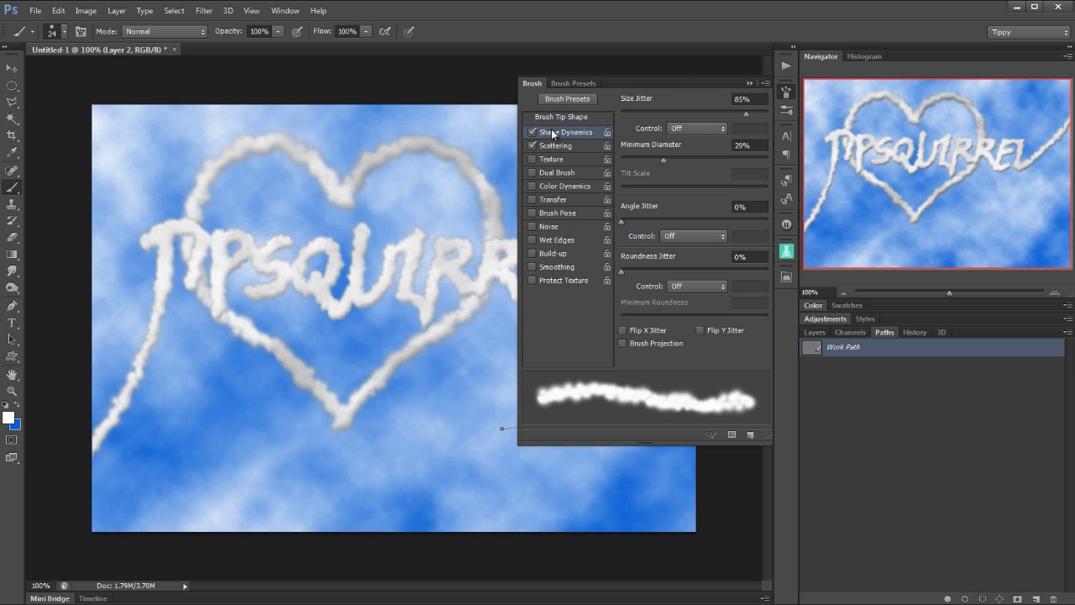
left_click(699, 127)
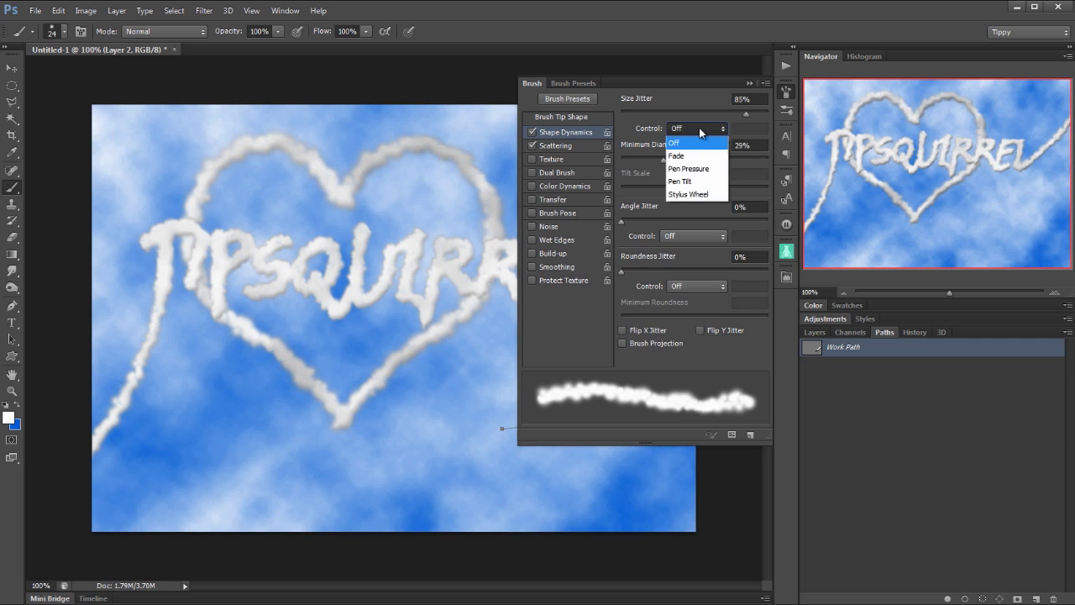
left_click(699, 170)
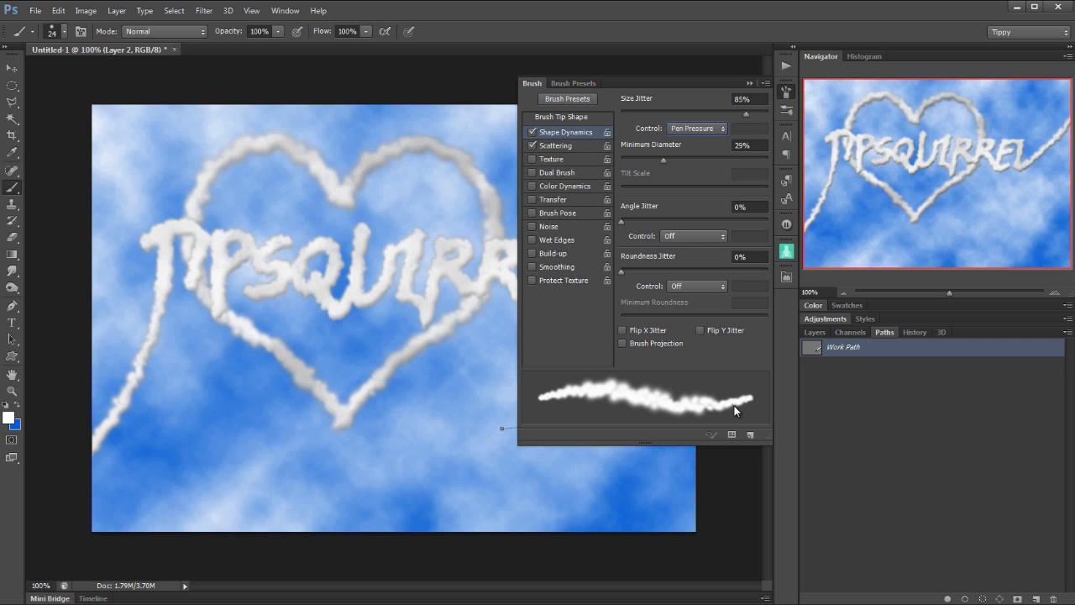
left_click(575, 117)
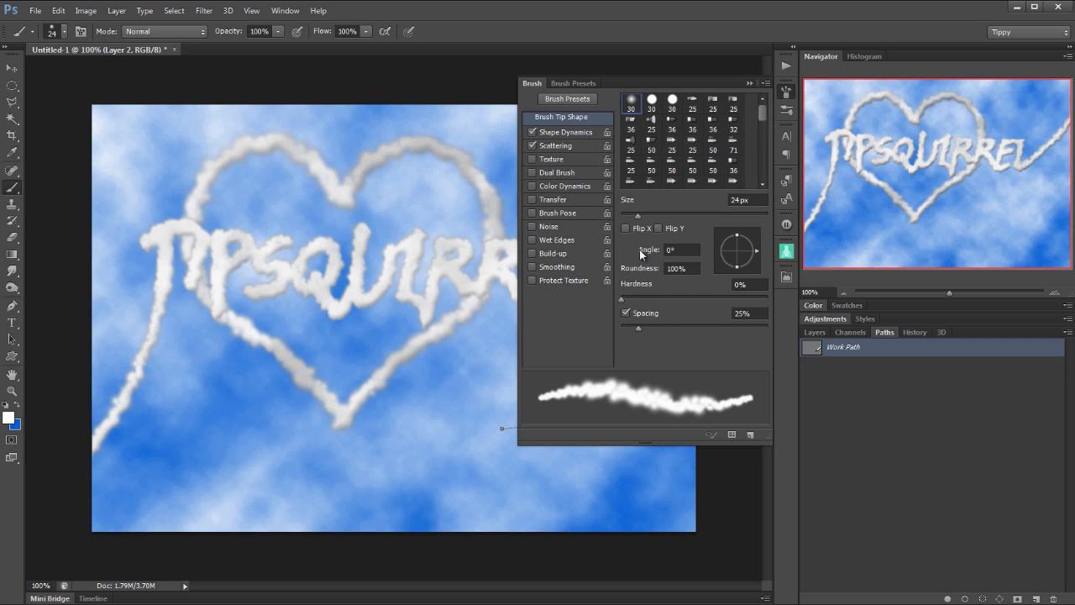
left_click_drag(641, 215, 653, 216)
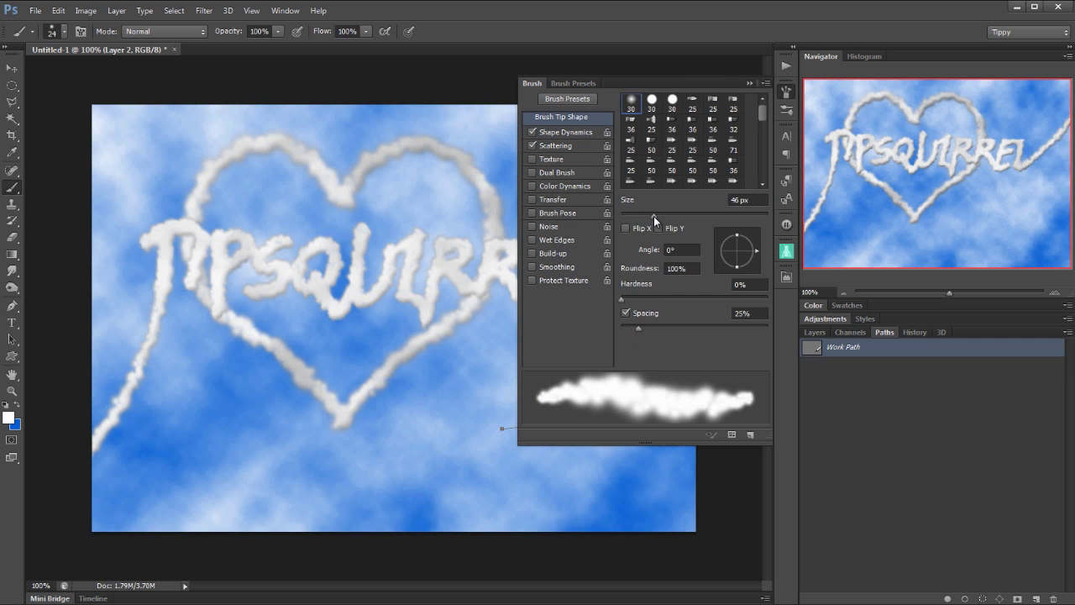
left_click(749, 86)
- Stroke the lower curved path with the brush for a tapered cloud trail, then deselect the path
right_click(871, 348)
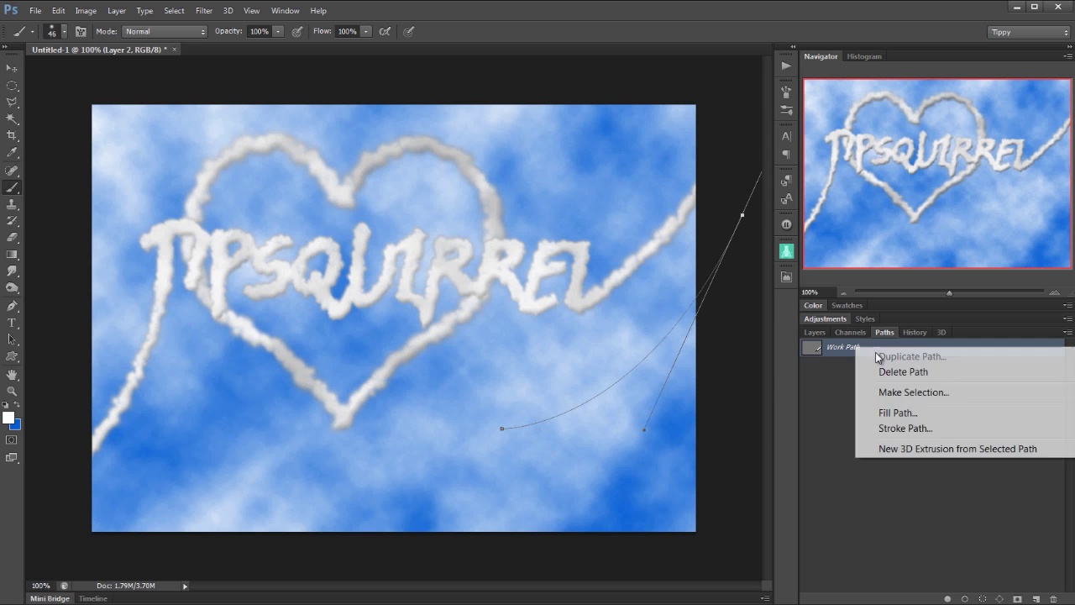
left_click(890, 428)
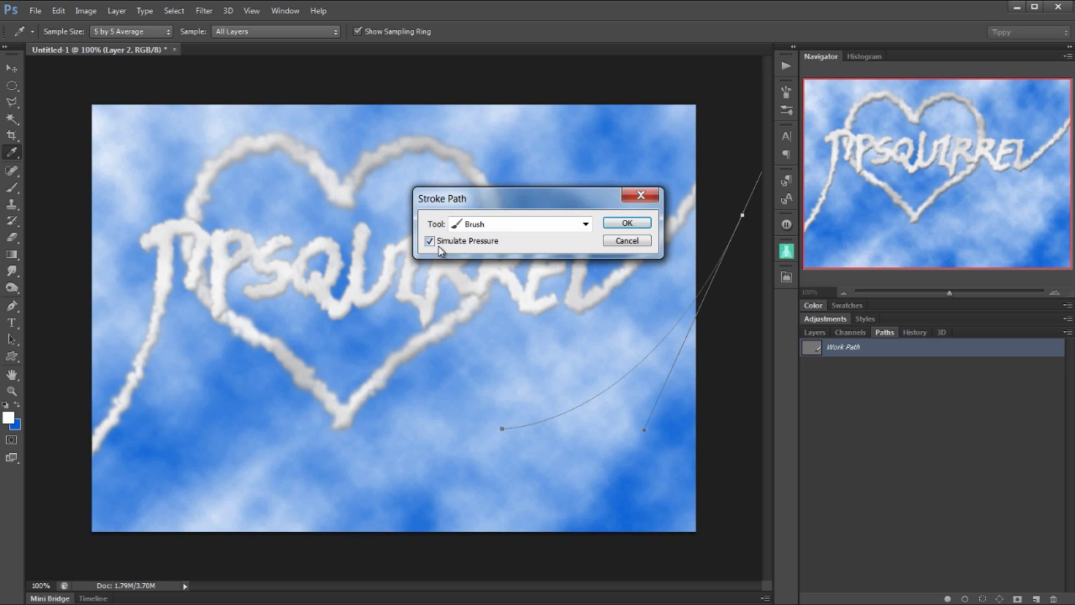
left_click(628, 223)
key("b")
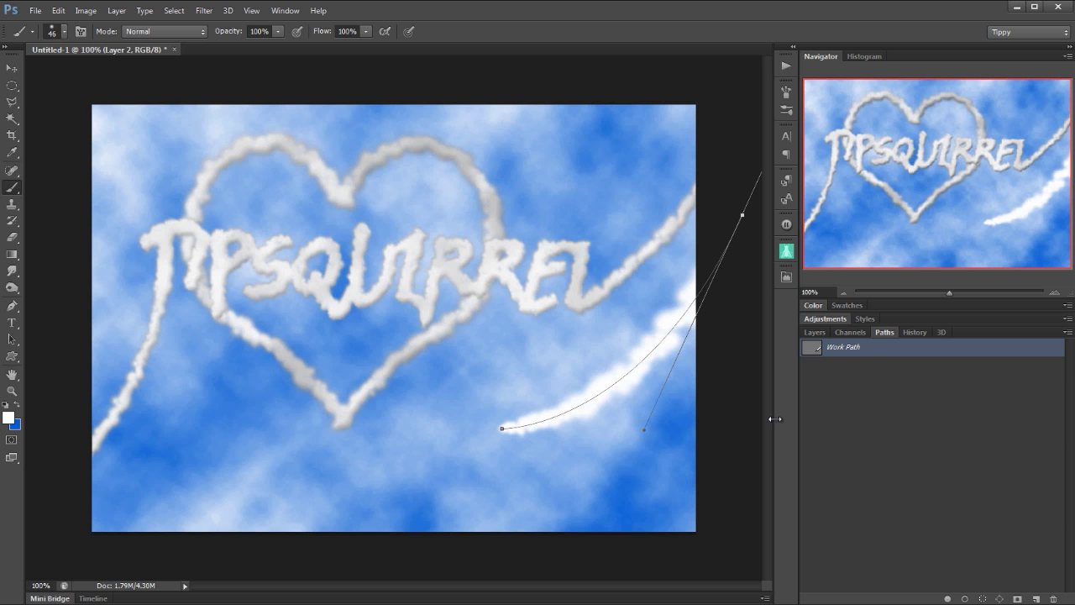
left_click(868, 428)
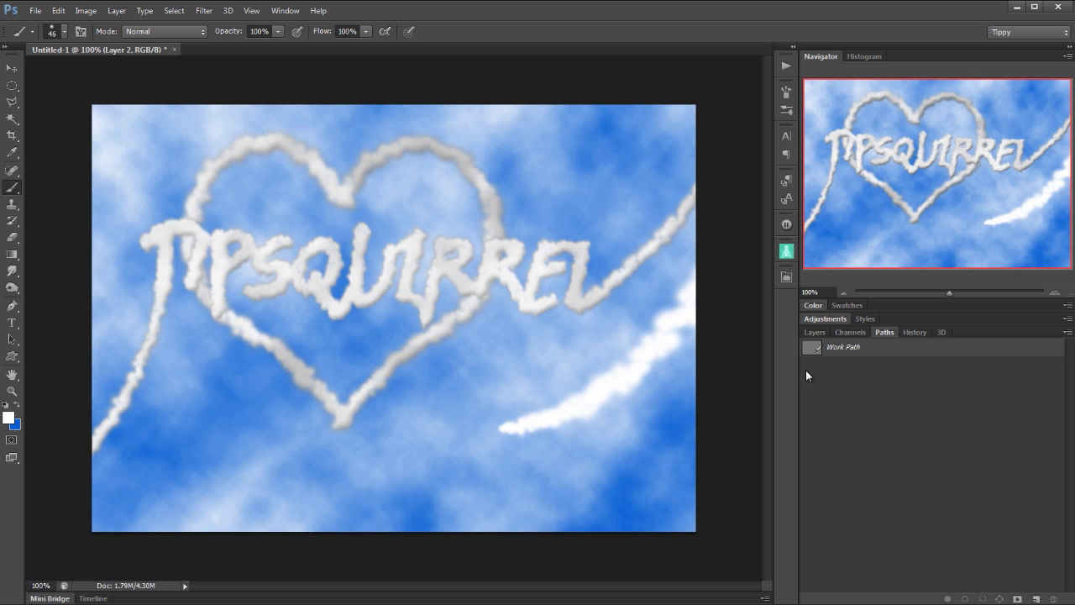
- Give Layer 2 a soft, deeper Bevel & Emboss and a 28% opacity Inner Shadow
left_click(815, 332)
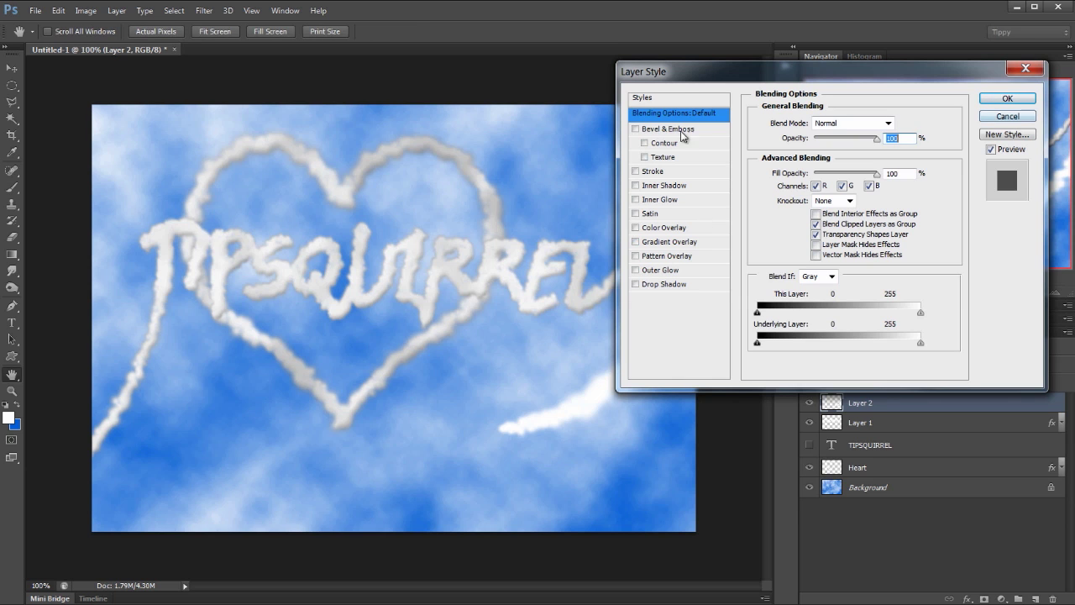
left_click(672, 130)
left_click_drag(813, 202, 847, 205)
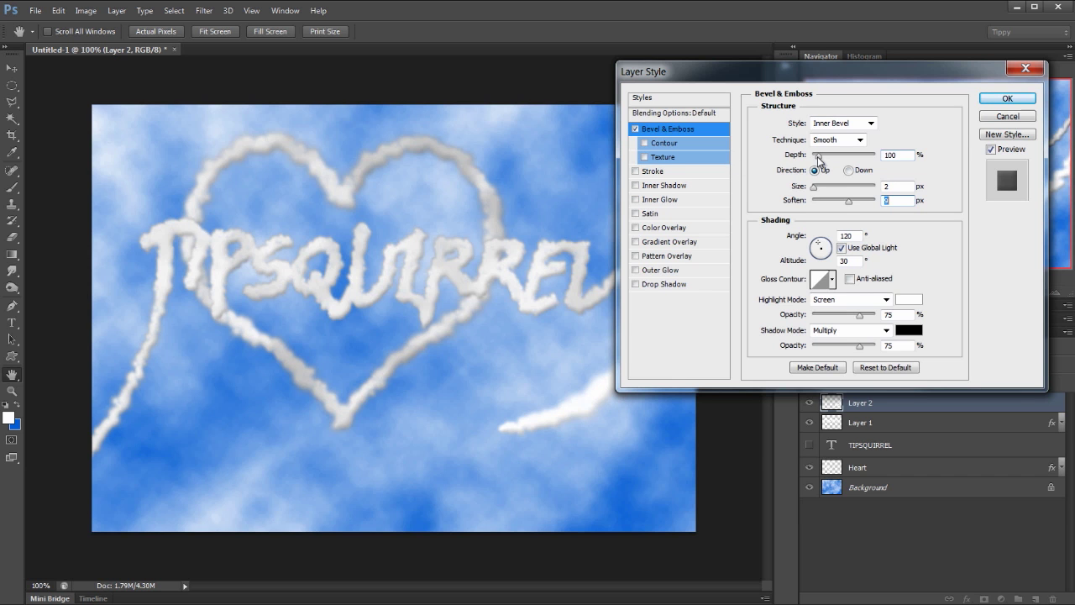
left_click_drag(820, 159, 827, 161)
left_click_drag(860, 346, 841, 350)
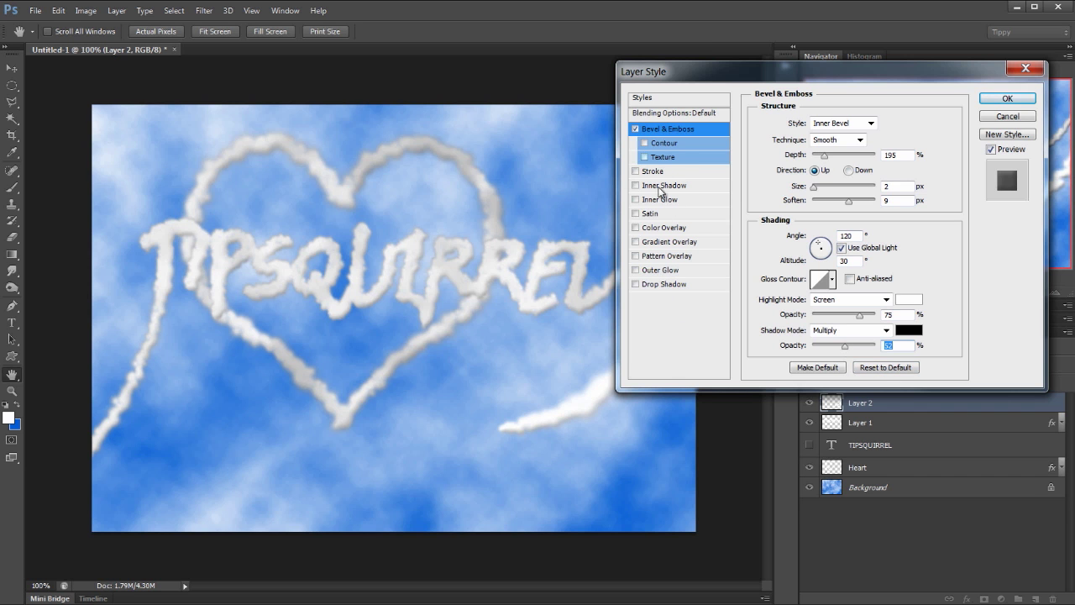
left_click(663, 187)
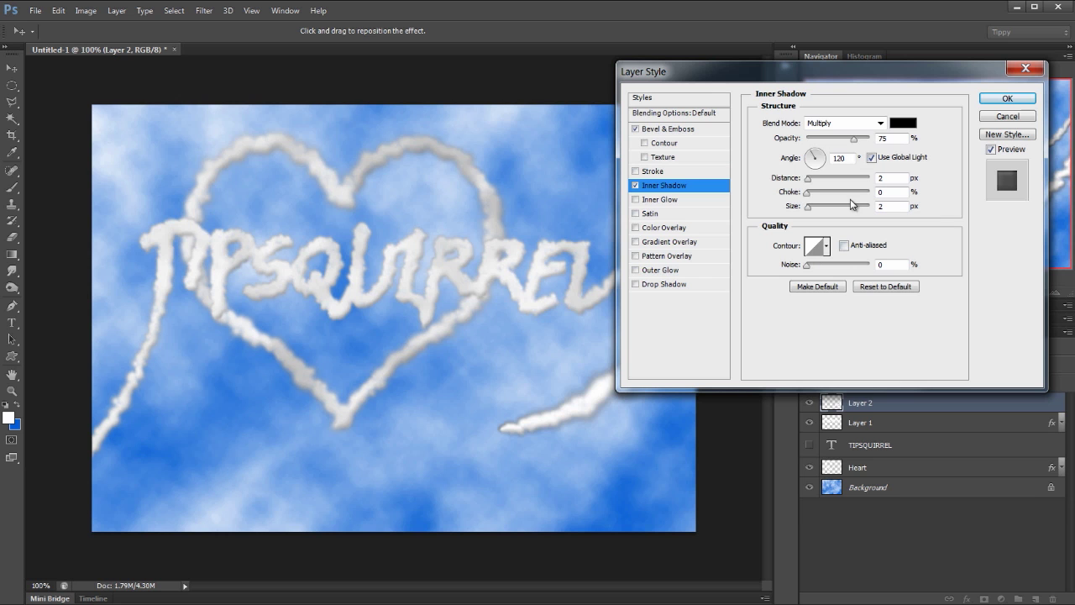
left_click_drag(854, 139, 822, 142)
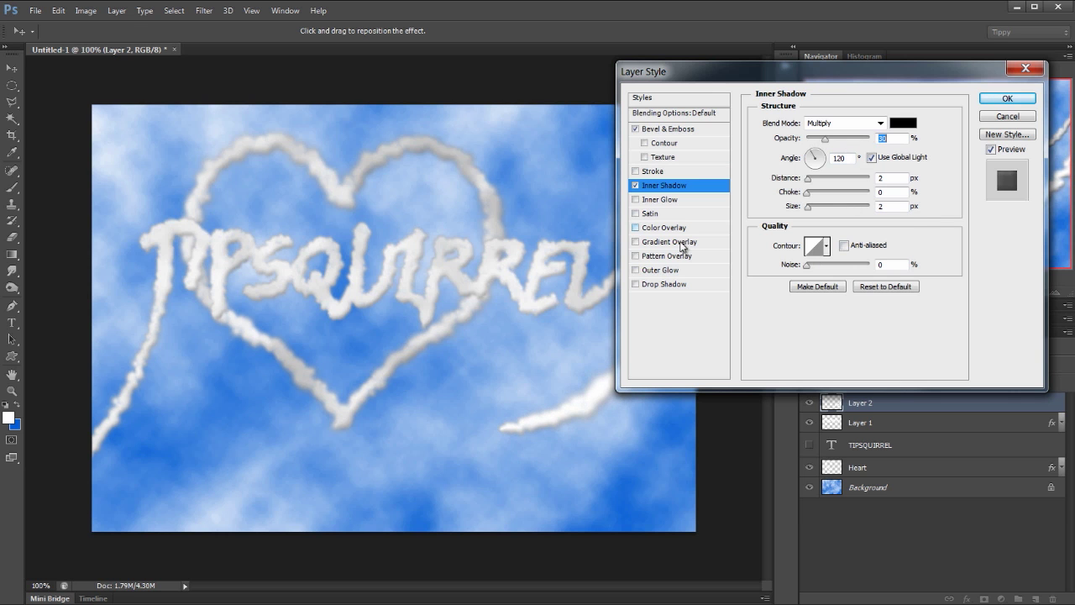
- Add a faint grey-clouds Pattern Overlay at 666% scale and apply the layer styles
left_click(673, 255)
left_click(848, 166)
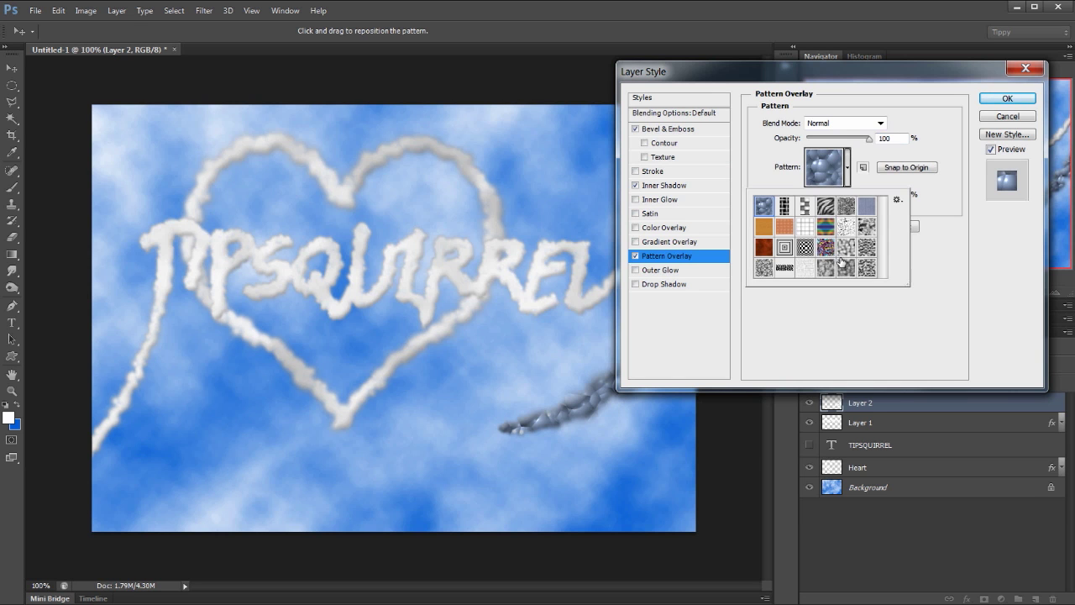
left_click(825, 267)
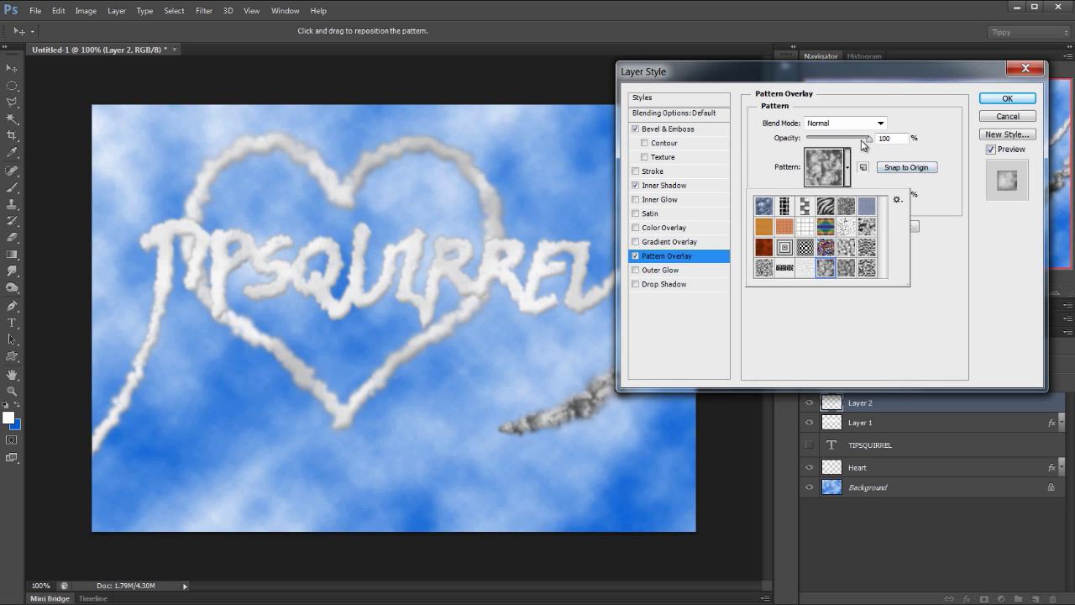
left_click_drag(865, 139, 860, 140)
left_click_drag(840, 196, 862, 199)
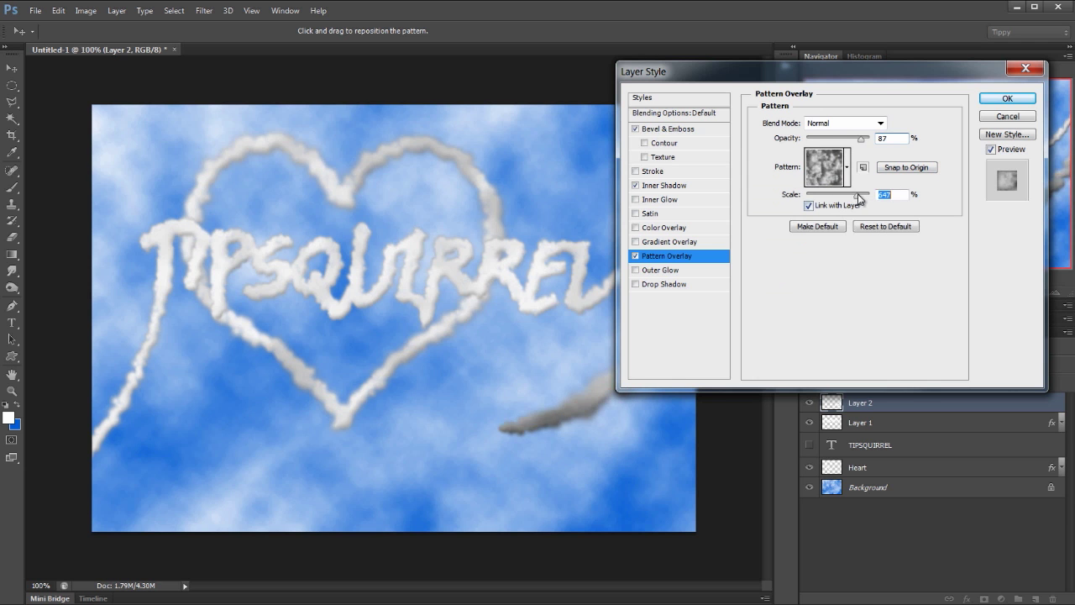
left_click_drag(860, 139, 825, 143)
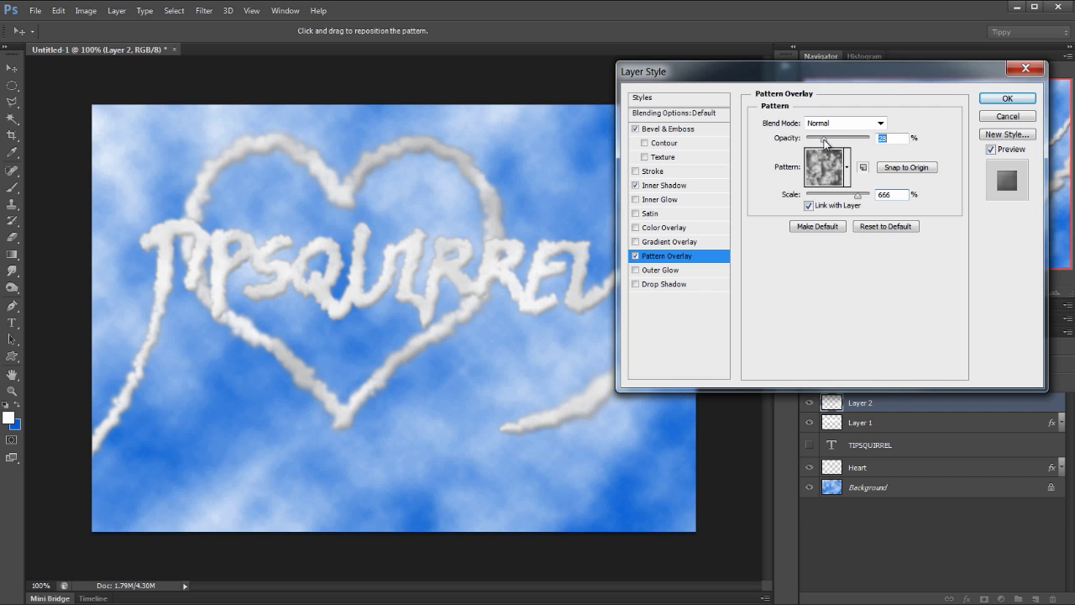
left_click(986, 98)
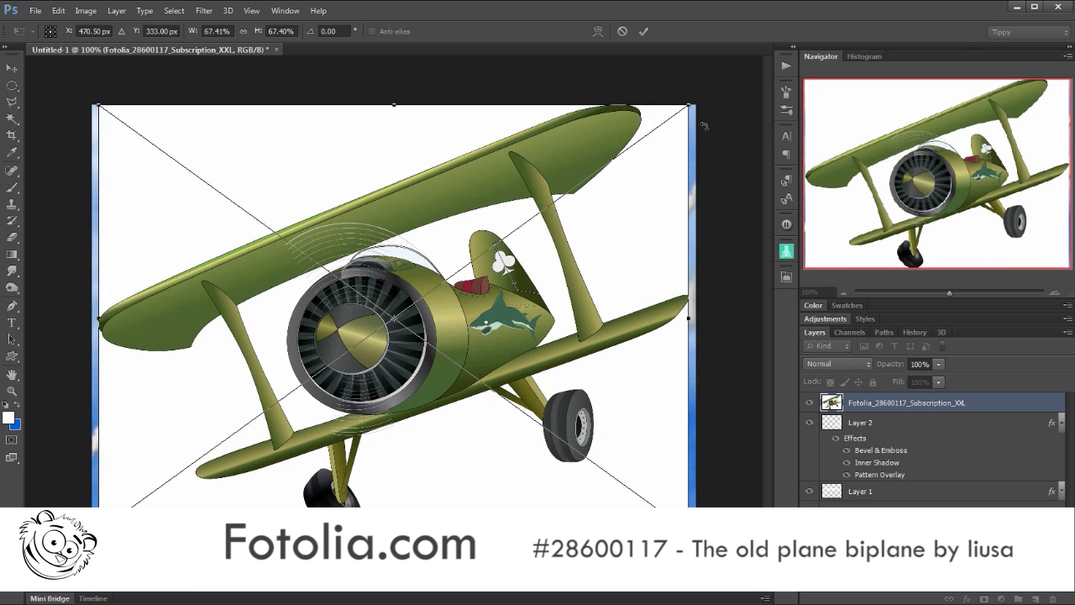
- Scale the placed biplane to about 32% and position it in the lower centre of the sky
left_click_drag(690, 107, 451, 276)
left_click_drag(379, 328, 379, 328)
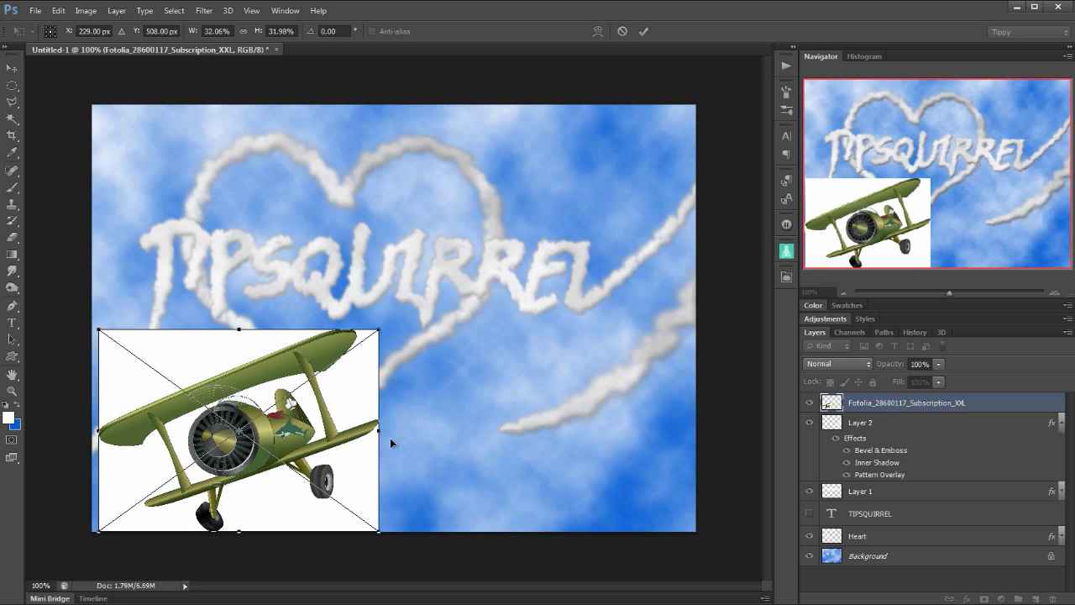
left_click_drag(317, 446, 528, 436)
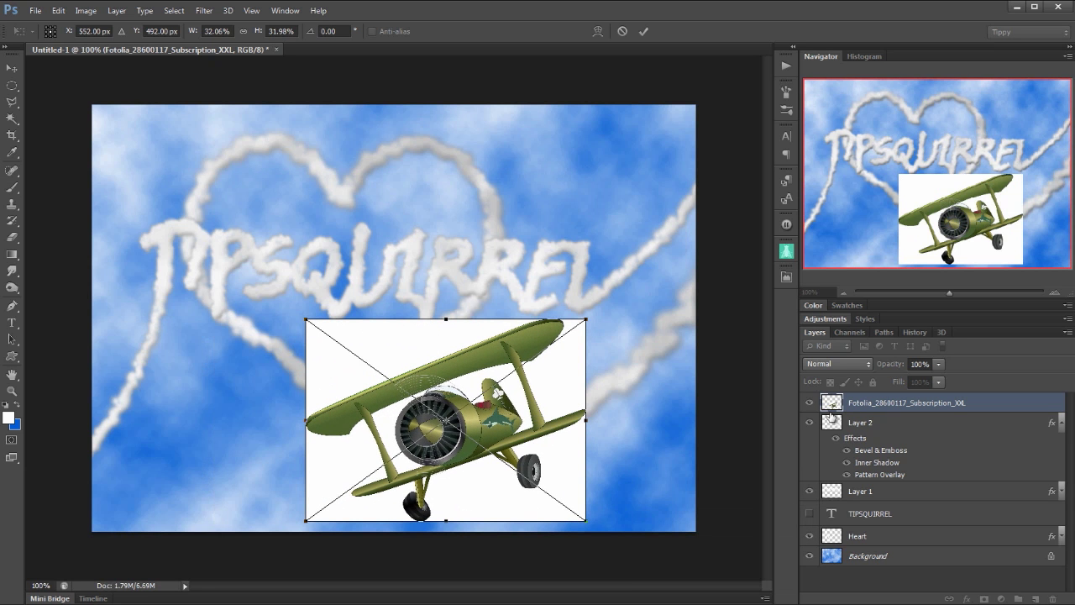
key("b")
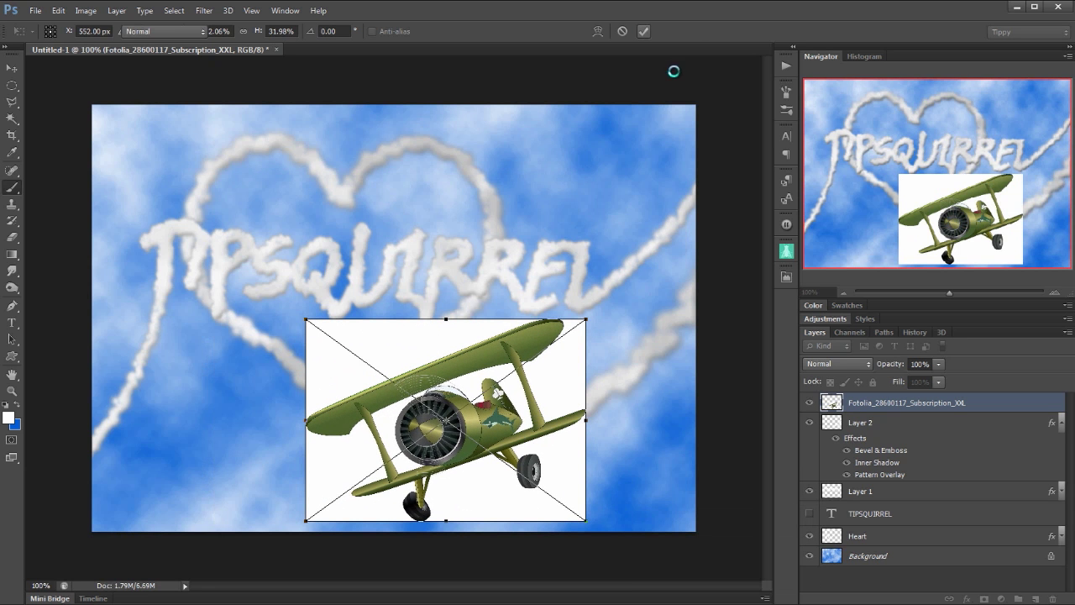
- Mask out the biplane's white background with a Magic Wand selection and nudge the plane slightly left and down
left_click(15, 118)
left_click(340, 450)
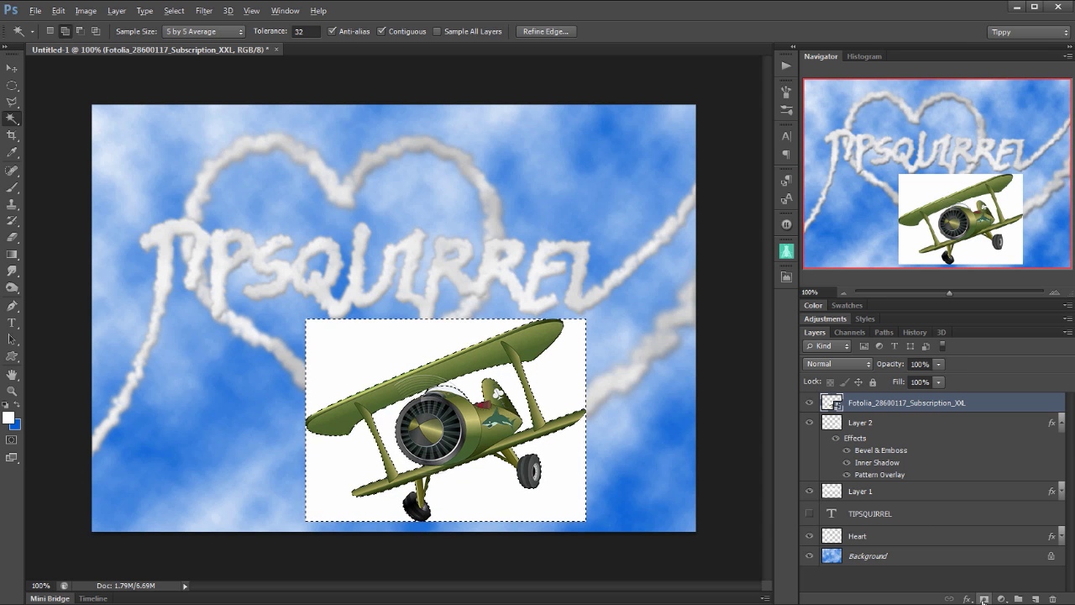
left_click(983, 600)
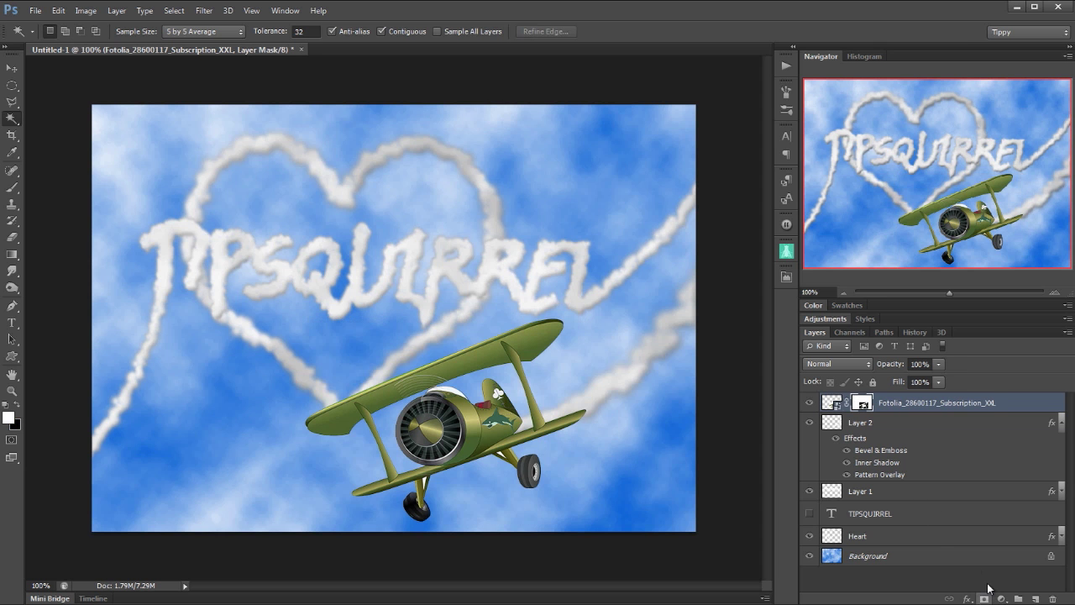
left_click(12, 67)
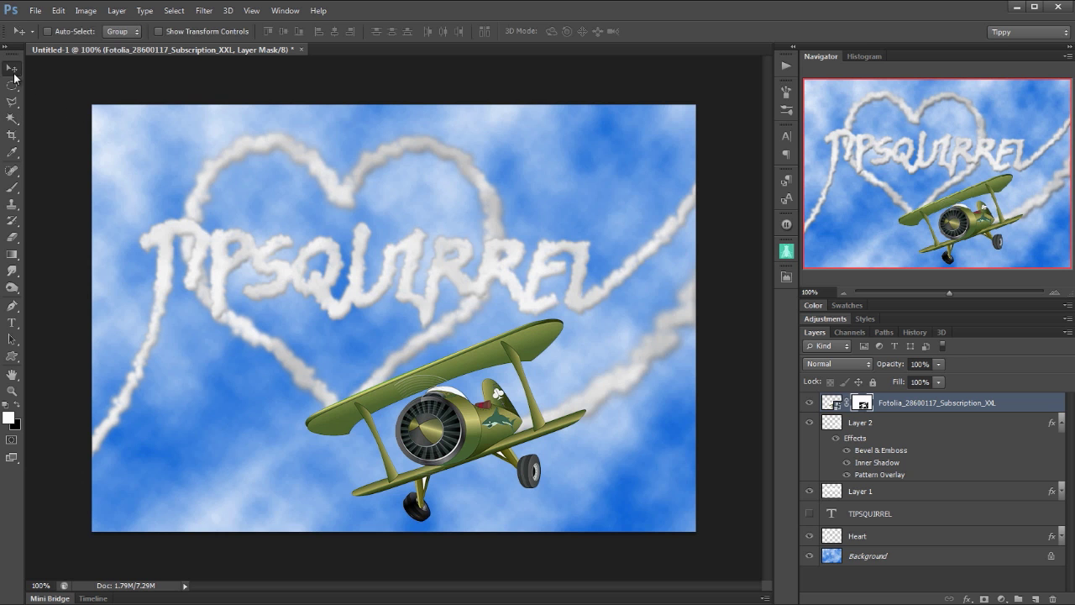
mouse_move(426, 420)
left_mouse_down()
mouse_move(452, 435)
mouse_move(382, 442)
mouse_move(418, 428)
left_mouse_up()
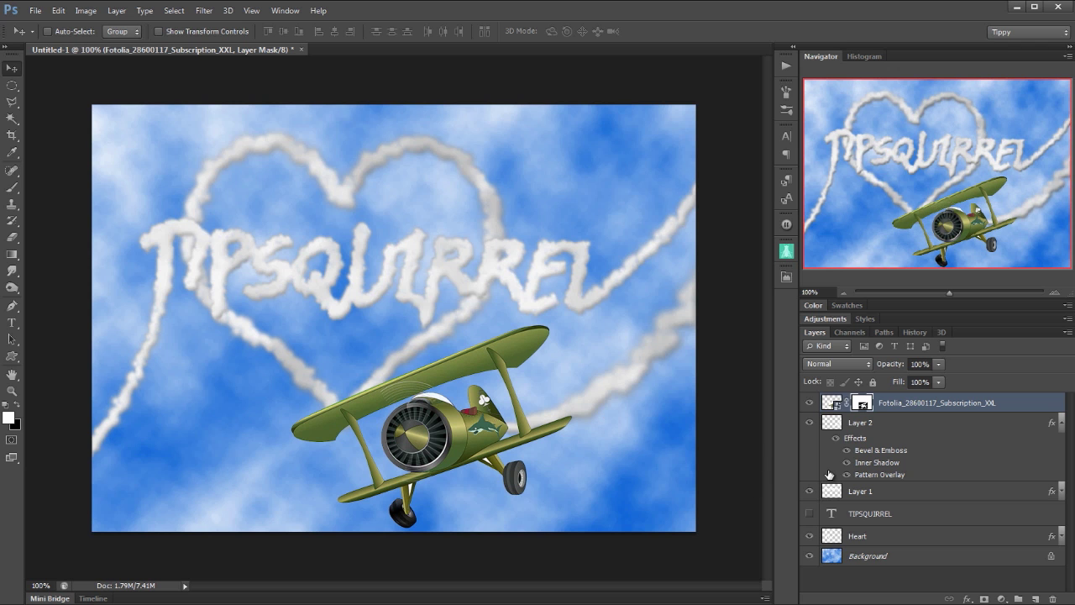
- Rename Layer 1 to TipSquirrel and shift the cloud lettering slightly left and down
left_click(808, 491)
left_click(809, 491)
double_click(860, 491)
type("TipSquirrel")
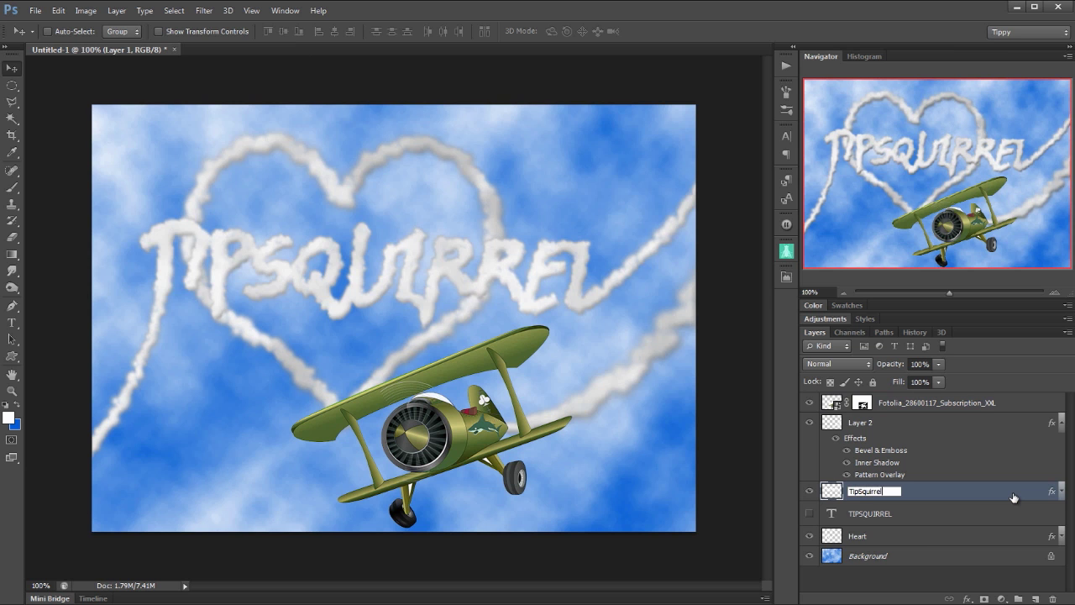
key("Return")
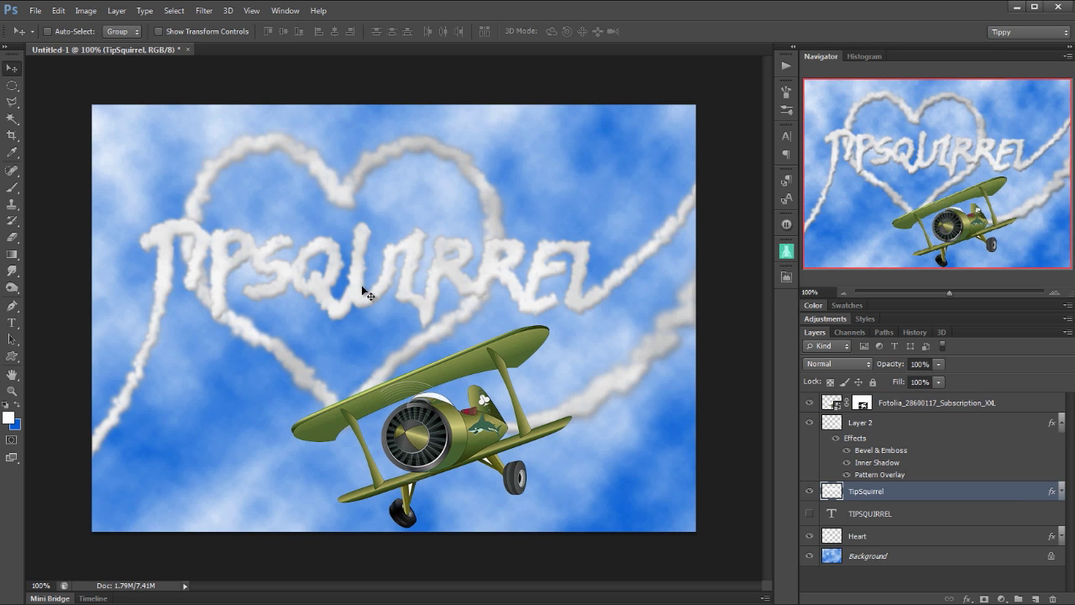
left_click_drag(362, 285, 357, 310)
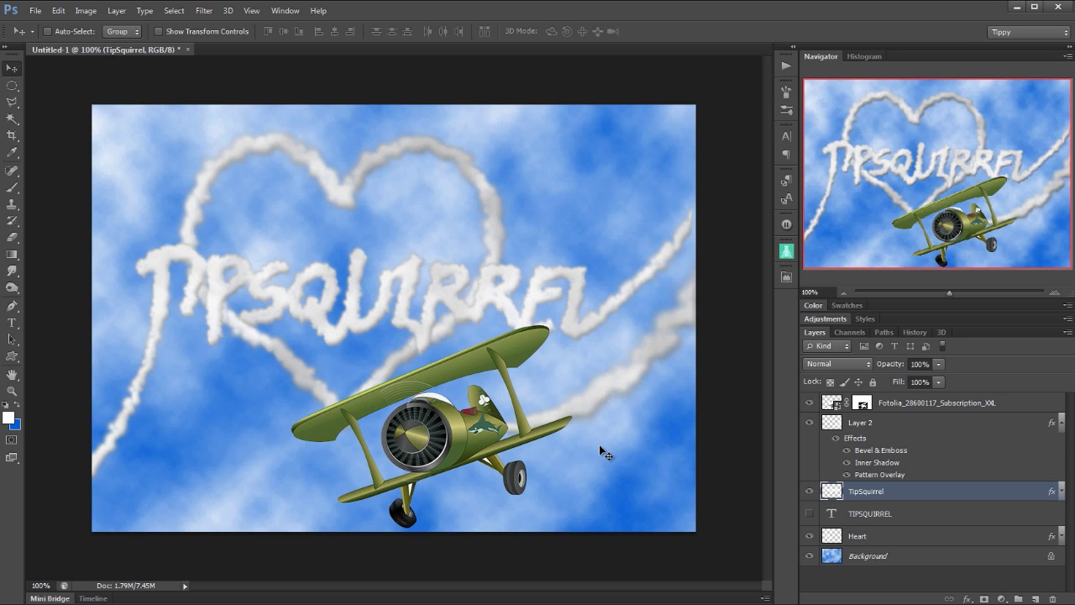